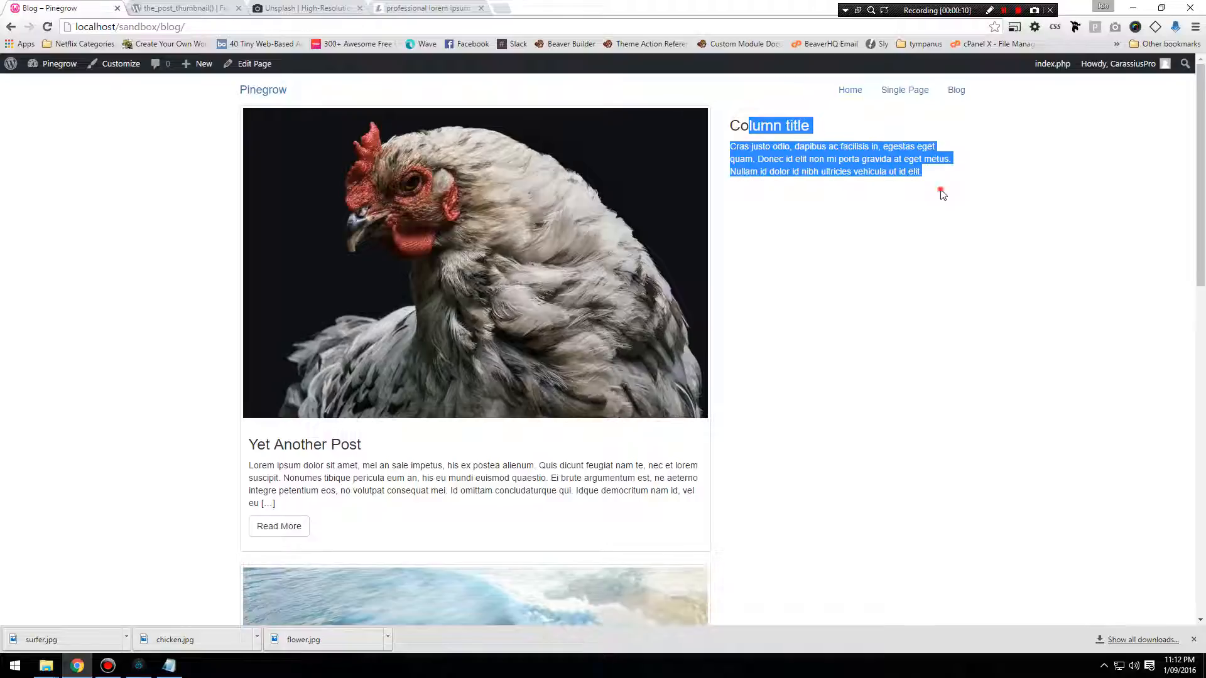
Switch to Pinegrow and register a sidebar named Blog Widget on the col-md-4 column that holds the Column title placeholder.
{"action": "left_click", "coordinate": [942, 193]}
{"action": "left_click", "coordinate": [872, 197]}
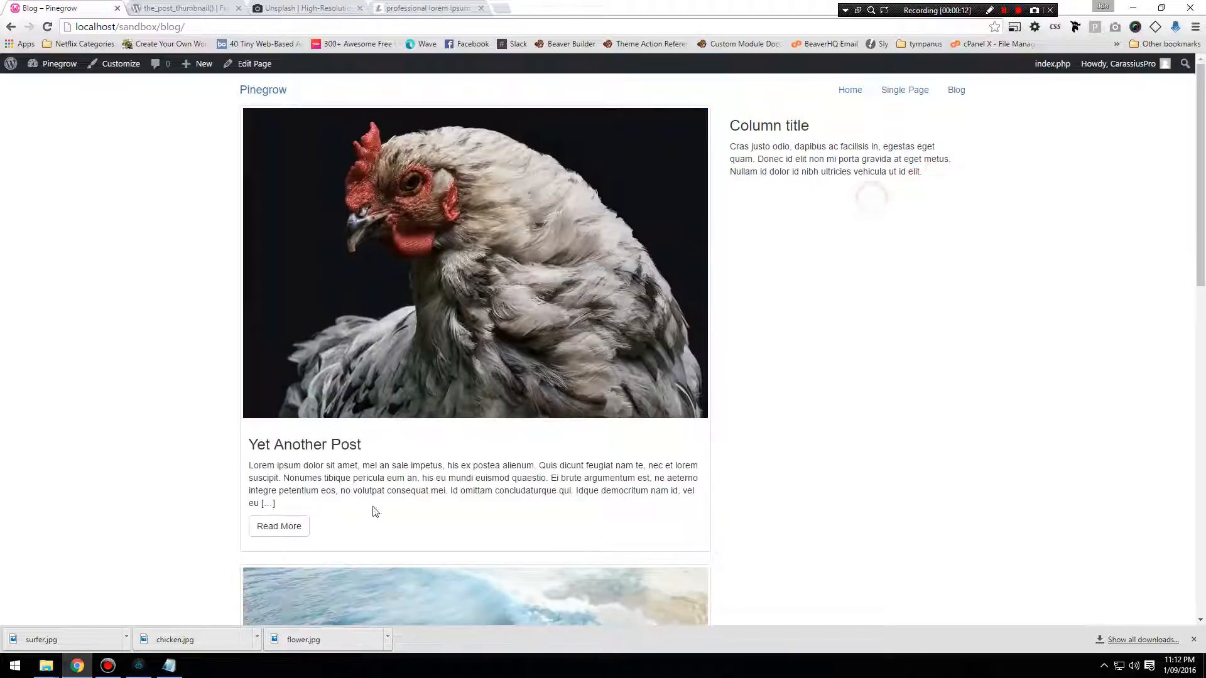
{"action": "left_click", "coordinate": [138, 666]}
{"action": "left_click", "coordinate": [889, 256]}
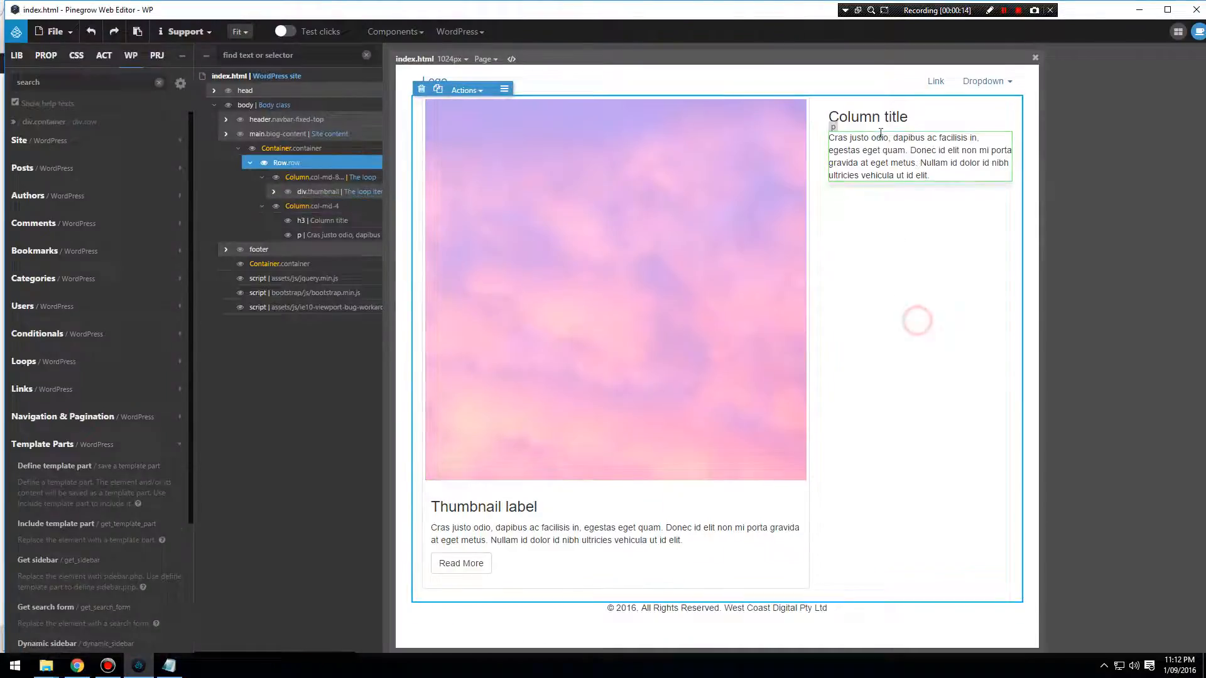
{"action": "left_click", "coordinate": [942, 108]}
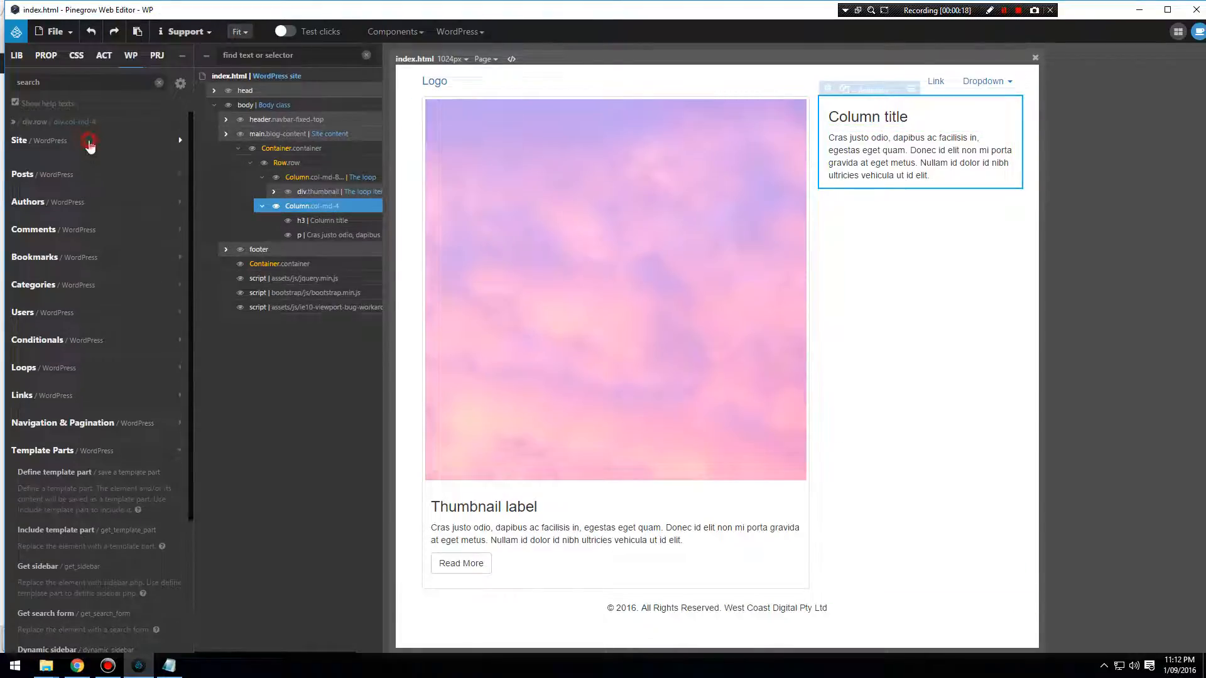
{"action": "left_click", "coordinate": [31, 149]}
{"action": "scroll", "coordinate": [70, 321], "scroll_direction": "down", "scroll_amount": 2}
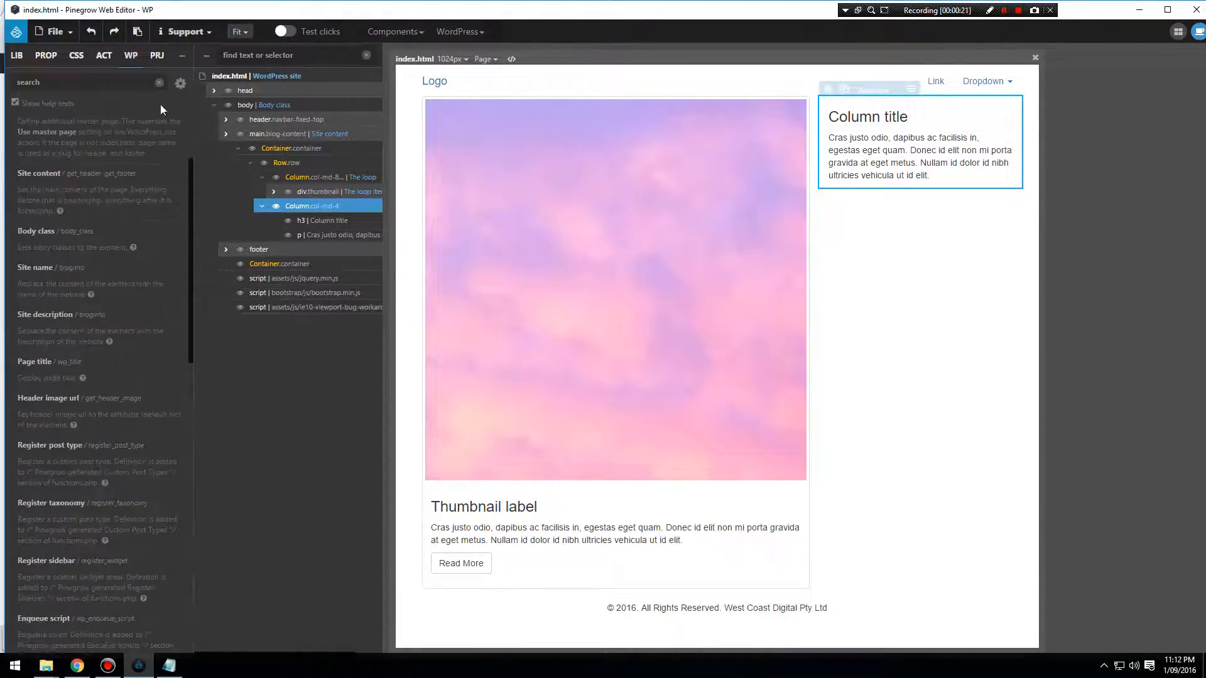
{"action": "scroll", "coordinate": [71, 404], "scroll_direction": "down", "scroll_amount": 1}
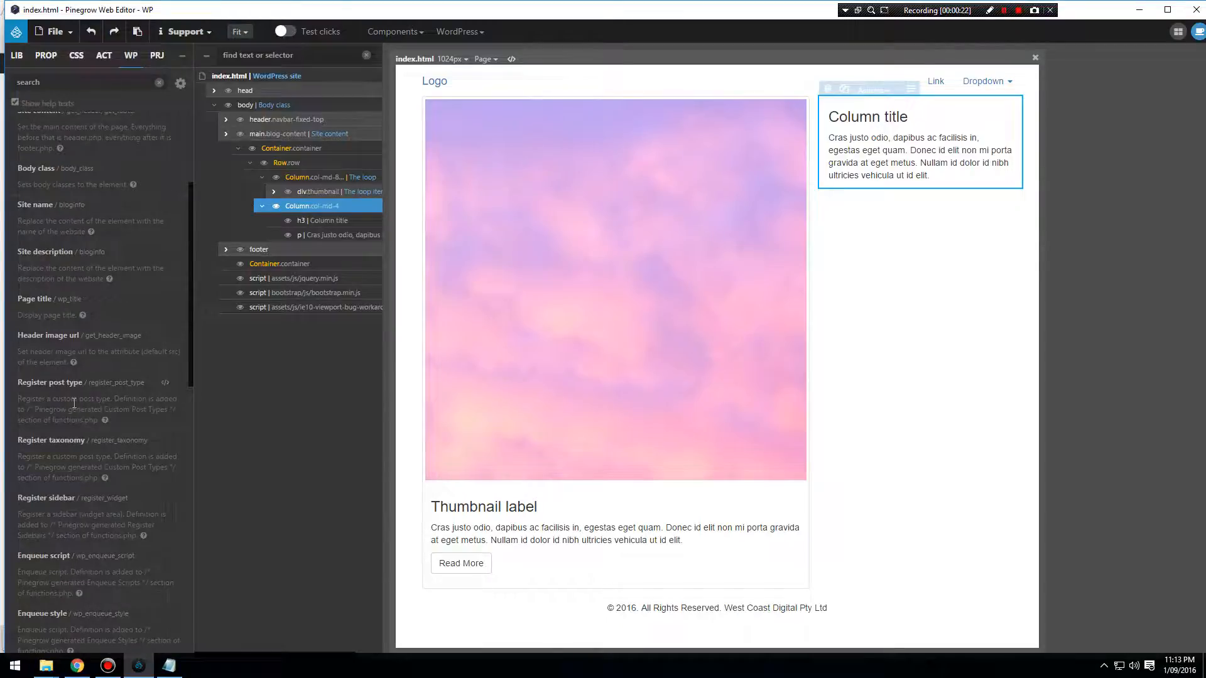
{"action": "scroll", "coordinate": [72, 404], "scroll_direction": "down", "scroll_amount": 1}
{"action": "left_click", "coordinate": [69, 436]}
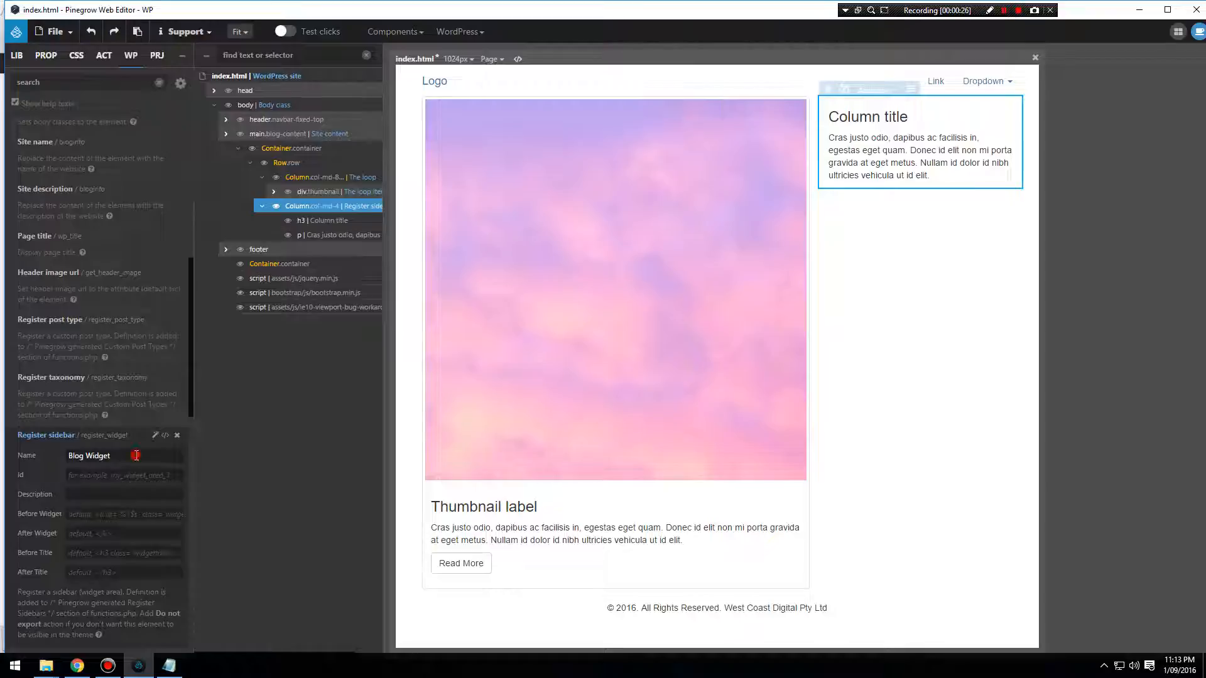
{"action": "triple_click", "coordinate": [137, 456]}
{"action": "left_click", "coordinate": [123, 475]}
Save index.html with its WordPress export and dismiss the notice about file backups.
{"action": "left_click", "coordinate": [81, 32]}
{"action": "left_click", "coordinate": [75, 174]}
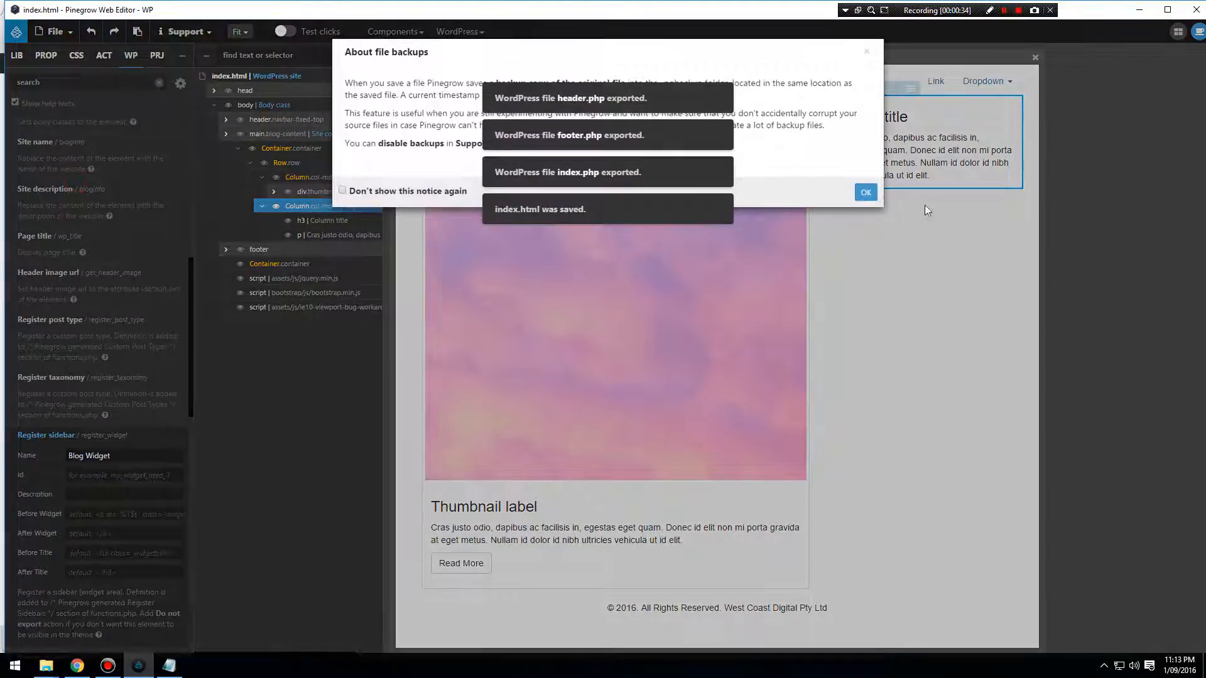
{"action": "left_click", "coordinate": [866, 192]}
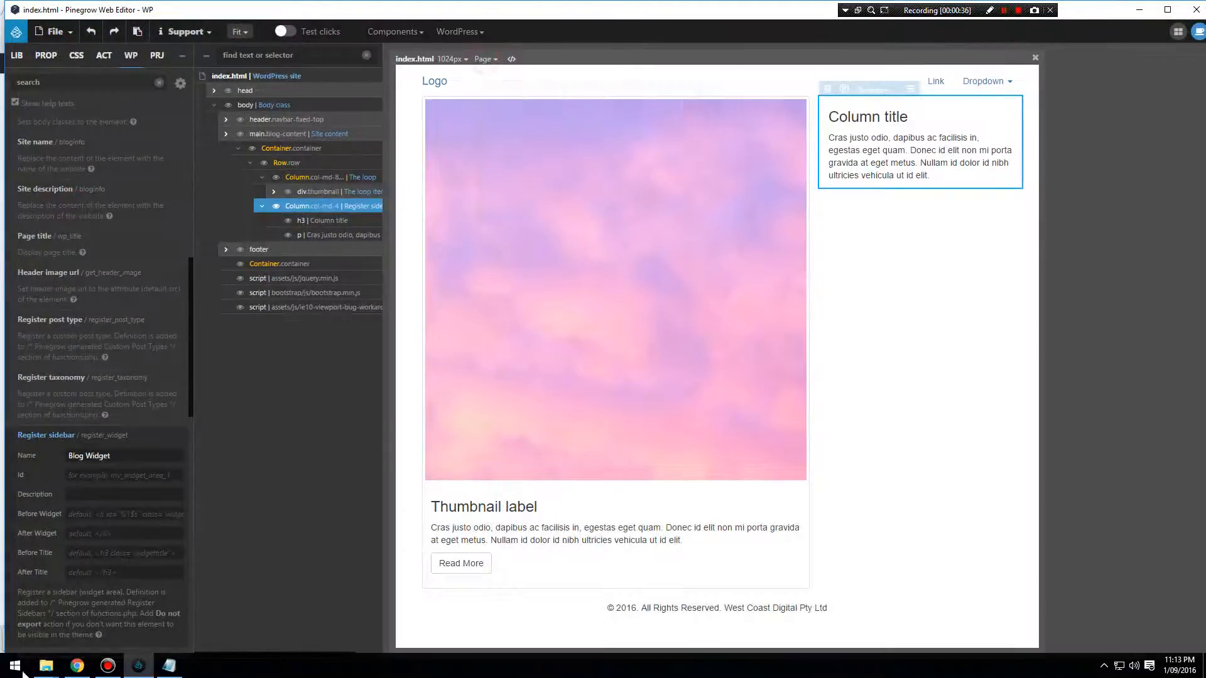
Switch to Chrome, reload the blog page and open the WordPress Widgets screen to check the Blog Widget area.
{"action": "left_click", "coordinate": [77, 666]}
{"action": "left_click", "coordinate": [50, 29]}
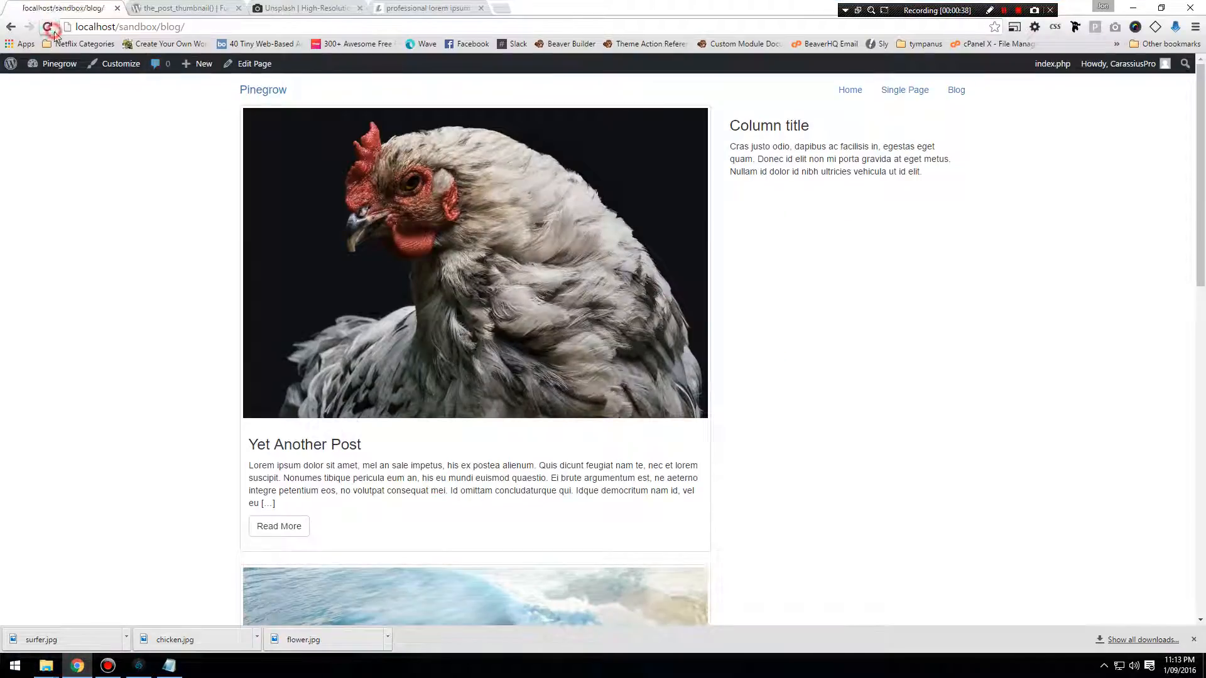
{"action": "mouse_move", "coordinate": [63, 67]}
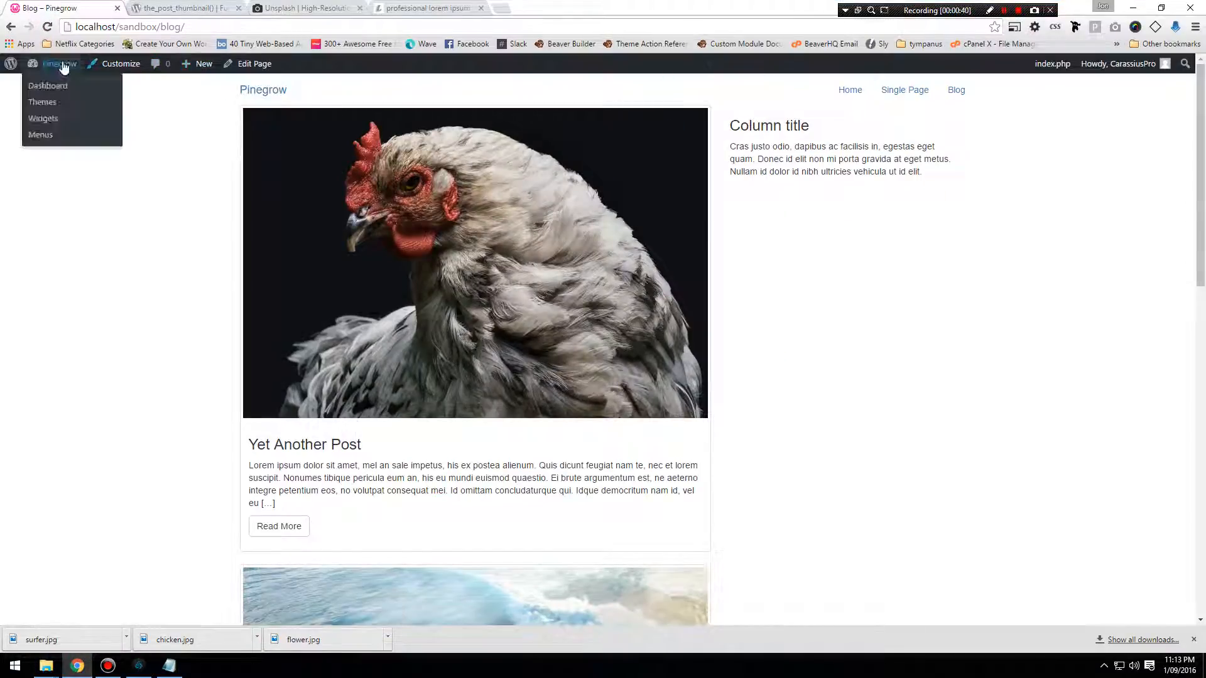
{"action": "left_click", "coordinate": [45, 118]}
{"action": "mouse_move", "coordinate": [71, 127]}
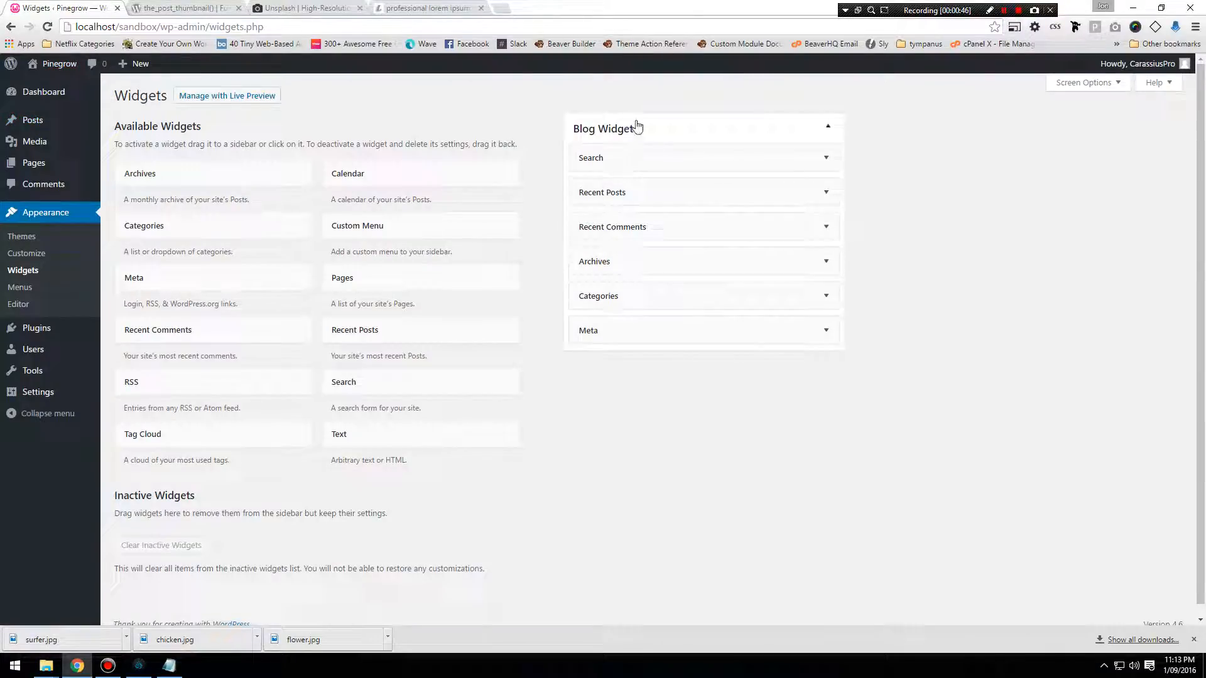
Return to Pinegrow and add the Get sidebar template part to the same column, with Replace set to Content.
{"action": "mouse_move", "coordinate": [147, 668]}
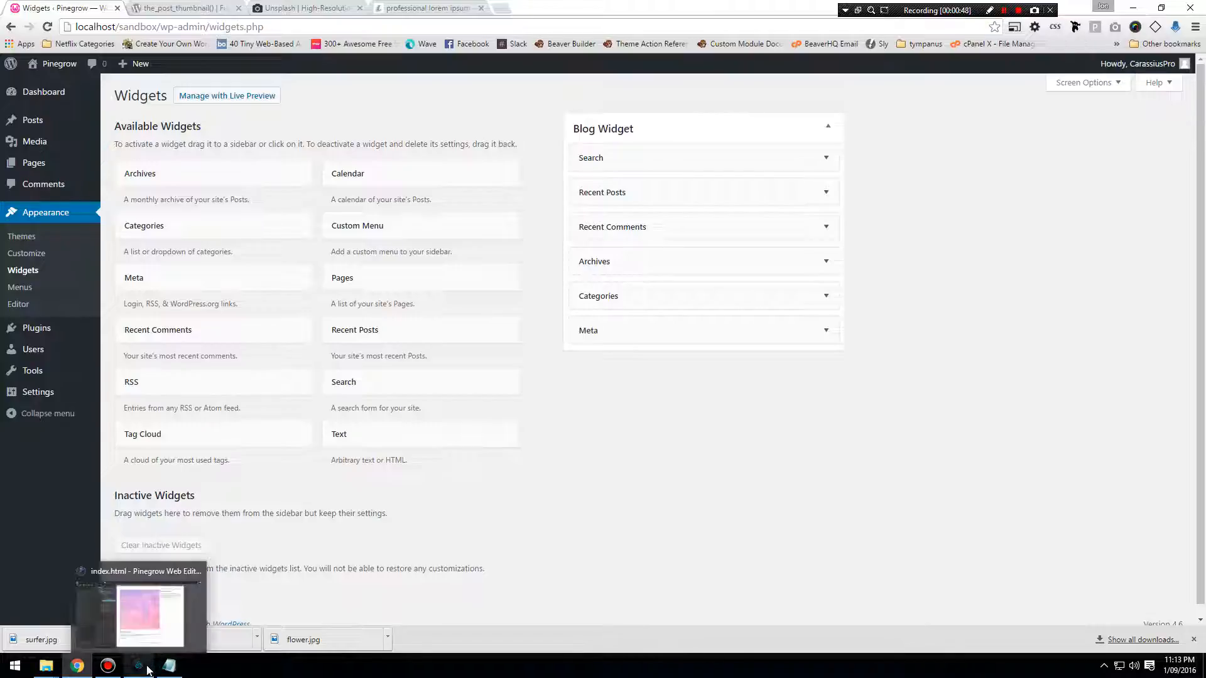
{"action": "left_click", "coordinate": [147, 668]}
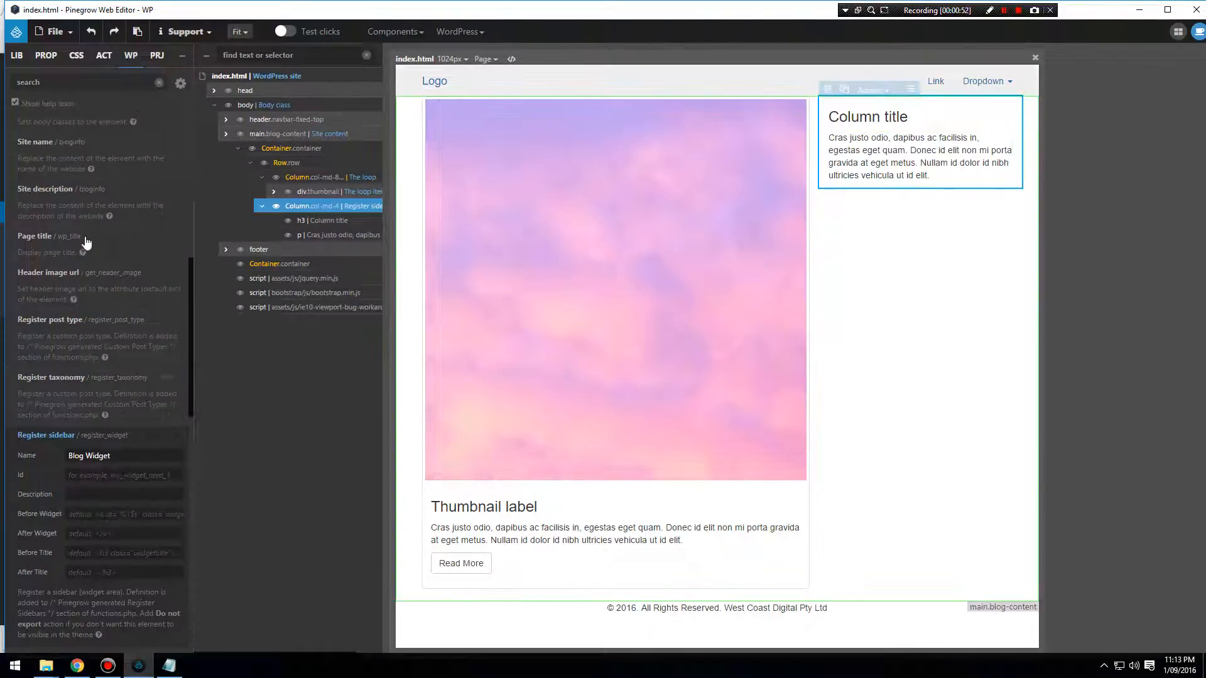
{"action": "scroll", "coordinate": [86, 242], "scroll_direction": "down", "scroll_amount": 6}
{"action": "left_click", "coordinate": [61, 267]}
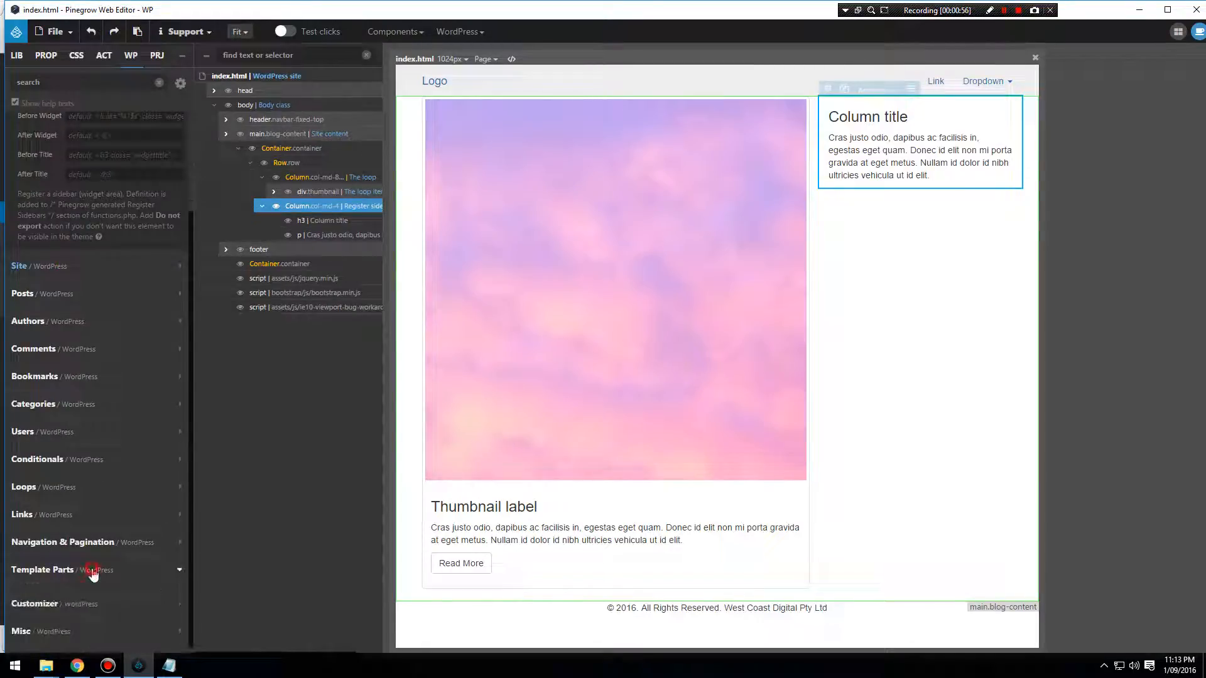
{"action": "scroll", "coordinate": [91, 573], "scroll_direction": "down", "scroll_amount": 5}
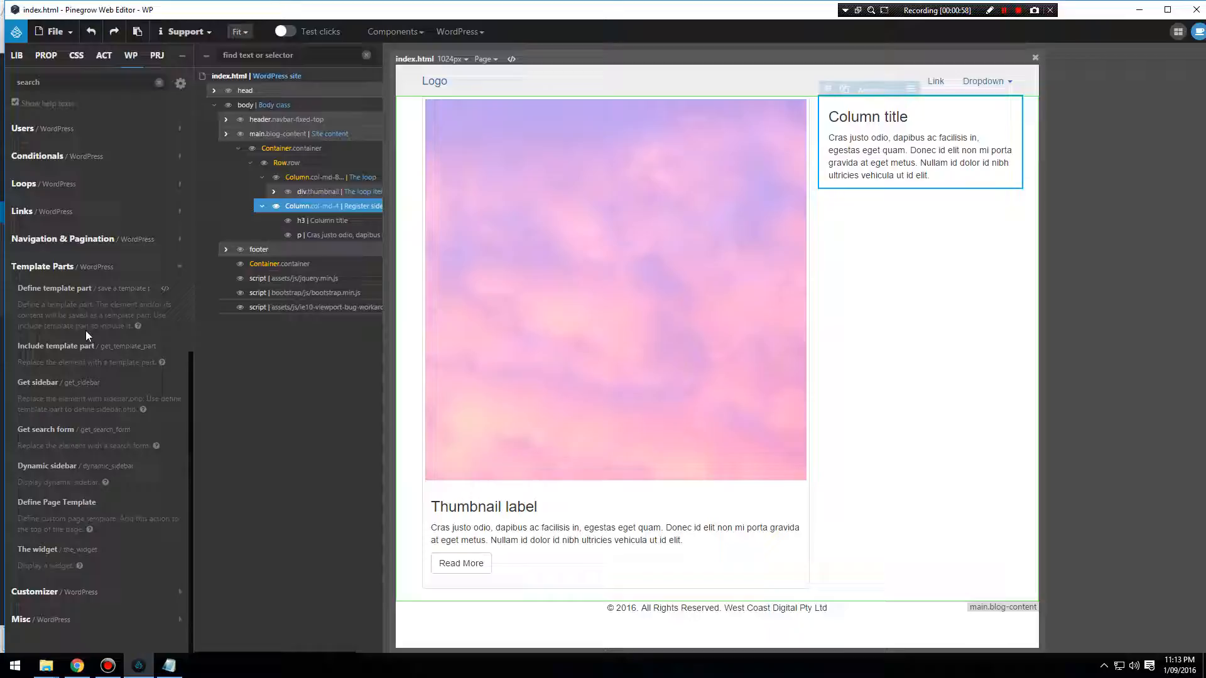
{"action": "left_click", "coordinate": [66, 385]}
{"action": "left_click", "coordinate": [96, 423]}
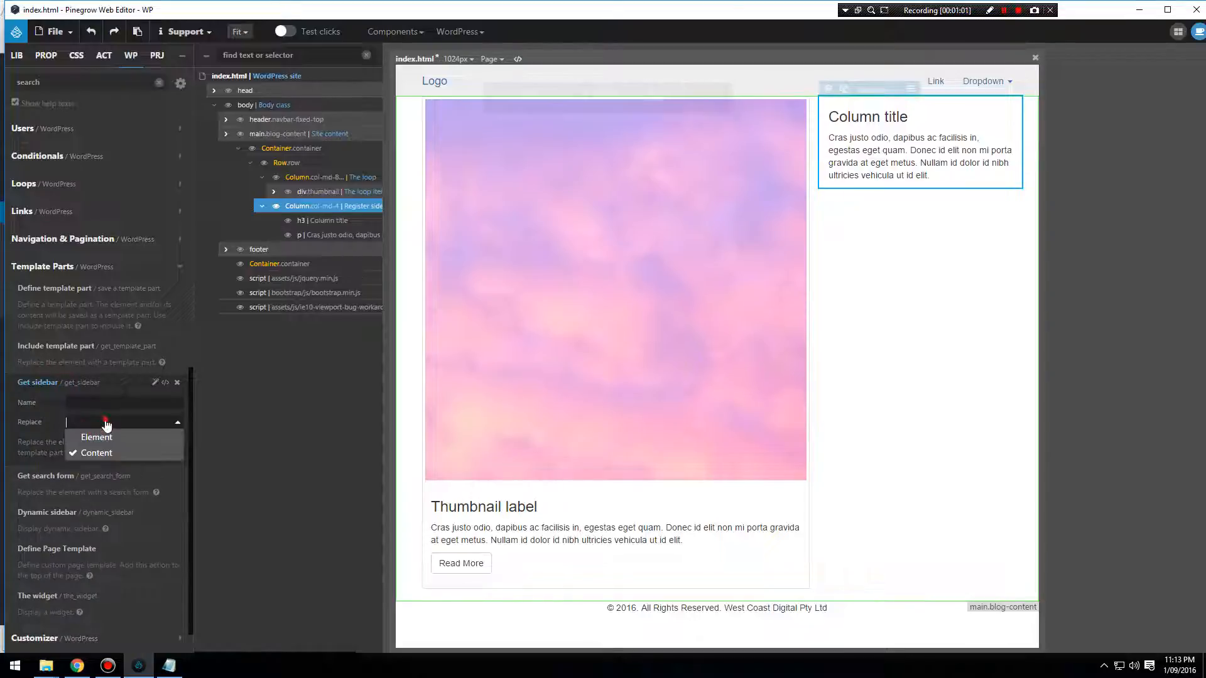
{"action": "left_click", "coordinate": [106, 428]}
Save index.html, dismiss the backup notice and export the WordPress theme.
{"action": "left_click", "coordinate": [63, 36]}
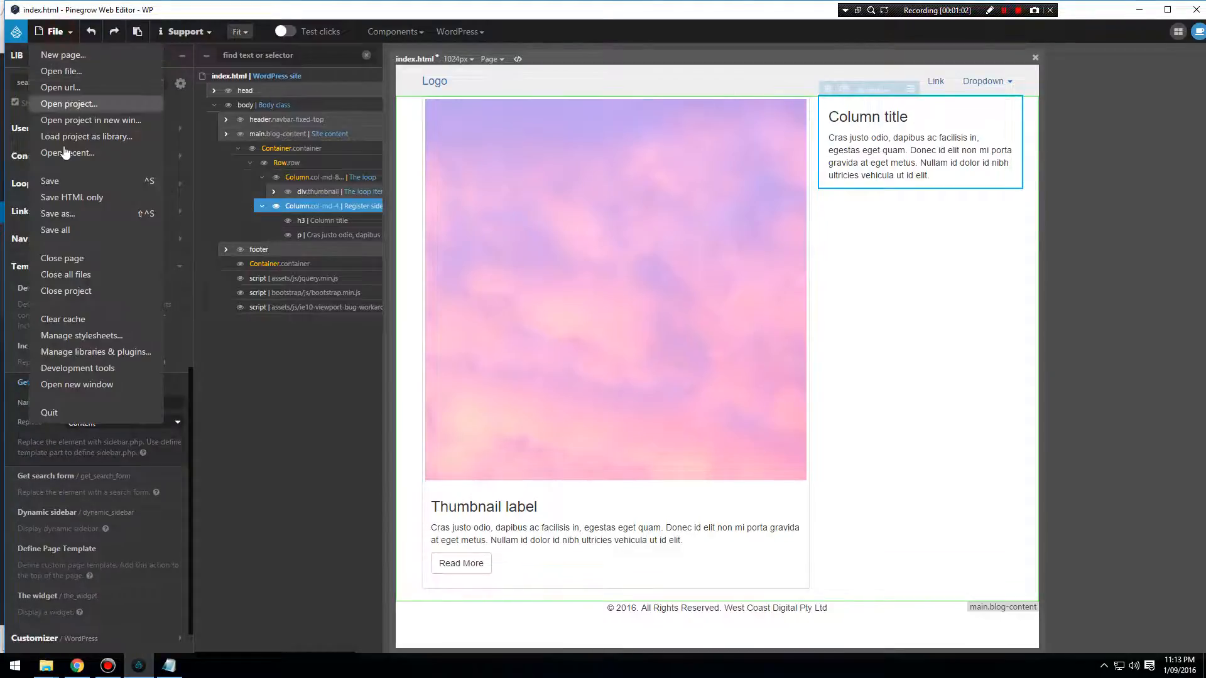
{"action": "left_click", "coordinate": [66, 183]}
{"action": "left_click", "coordinate": [867, 193]}
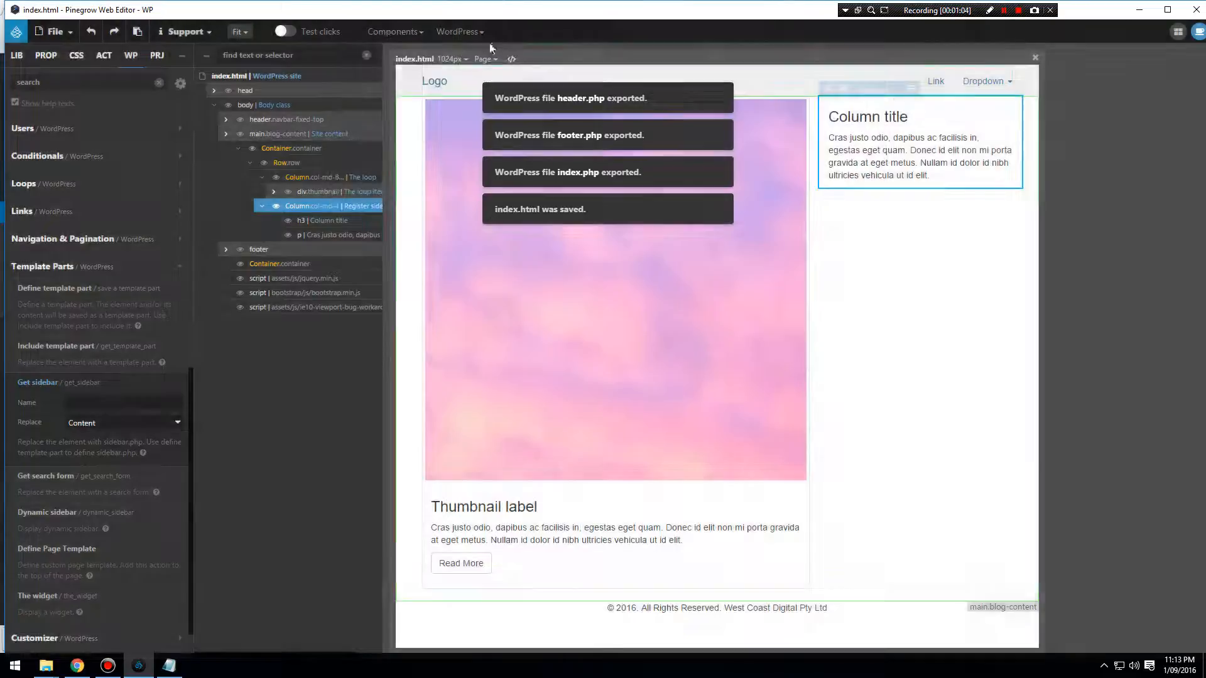
{"action": "left_click", "coordinate": [459, 31]}
{"action": "left_click", "coordinate": [481, 56]}
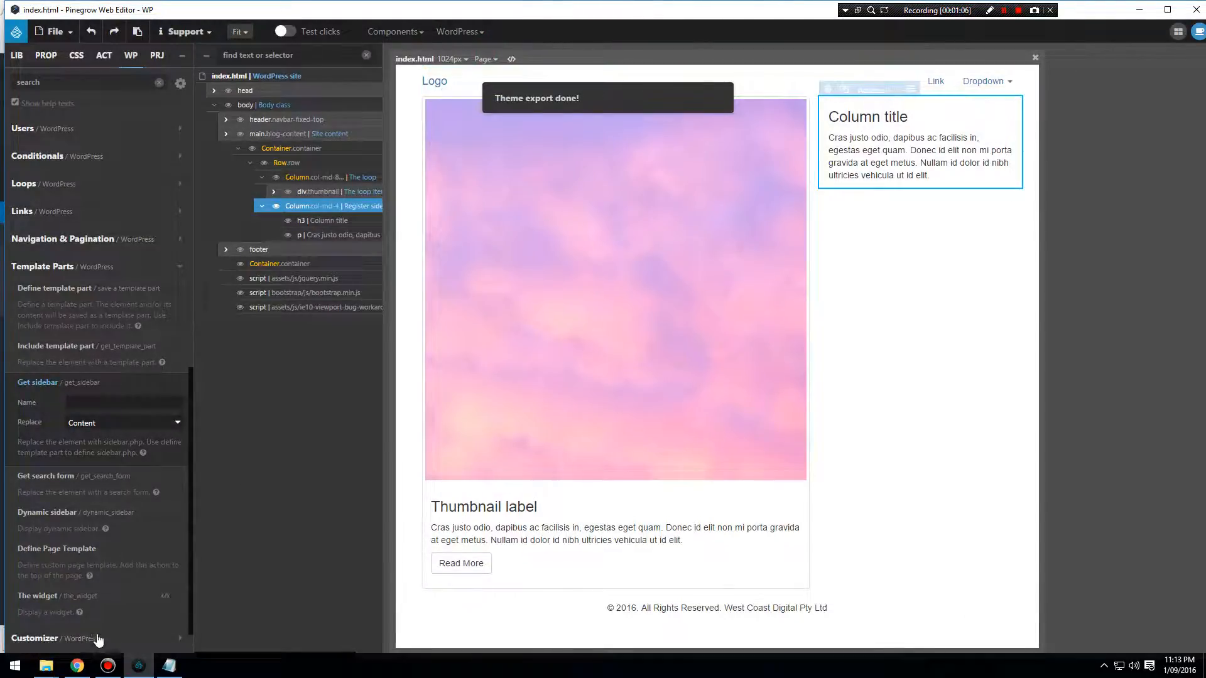
Switch to Chrome, visit the site's front end and open the Blog Widget area in the WordPress Customizer.
{"action": "left_click", "coordinate": [78, 666]}
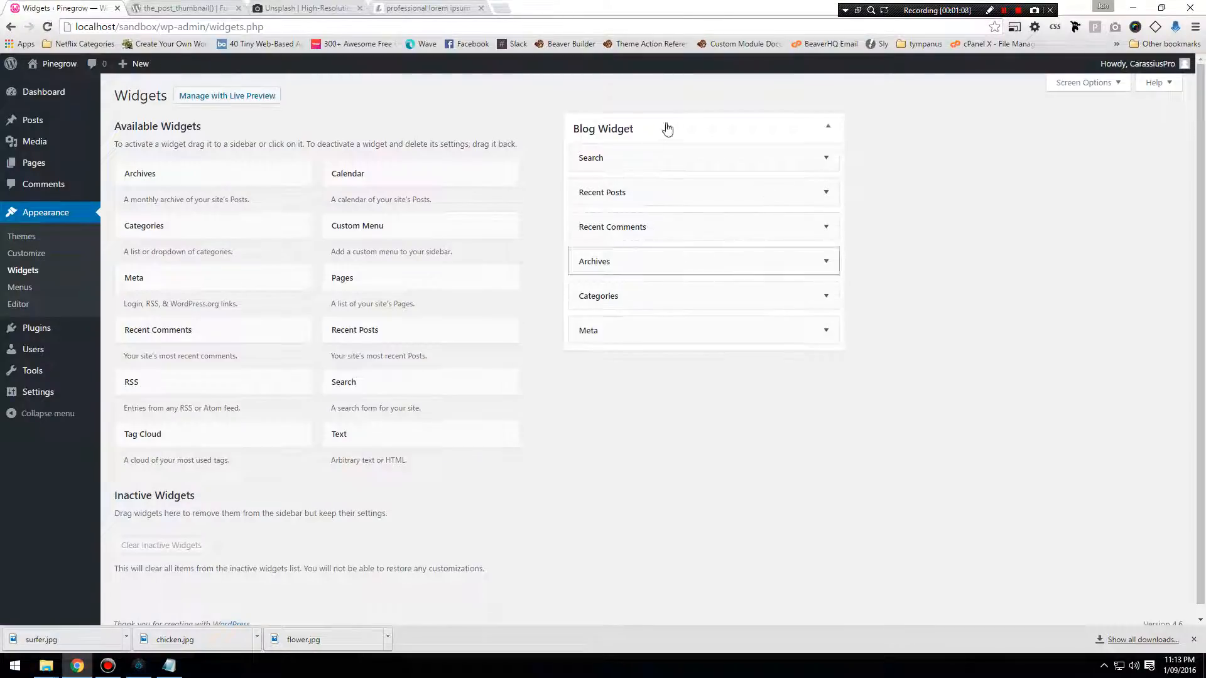
{"action": "left_click", "coordinate": [62, 86]}
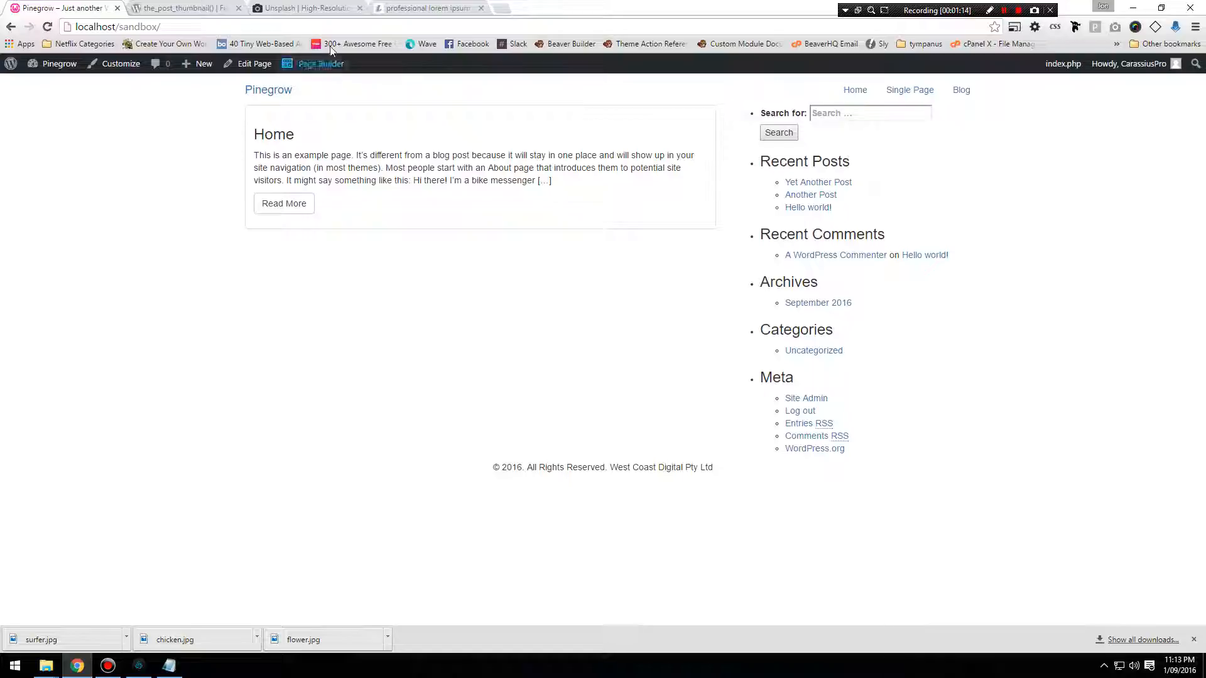
{"action": "left_click", "coordinate": [117, 65]}
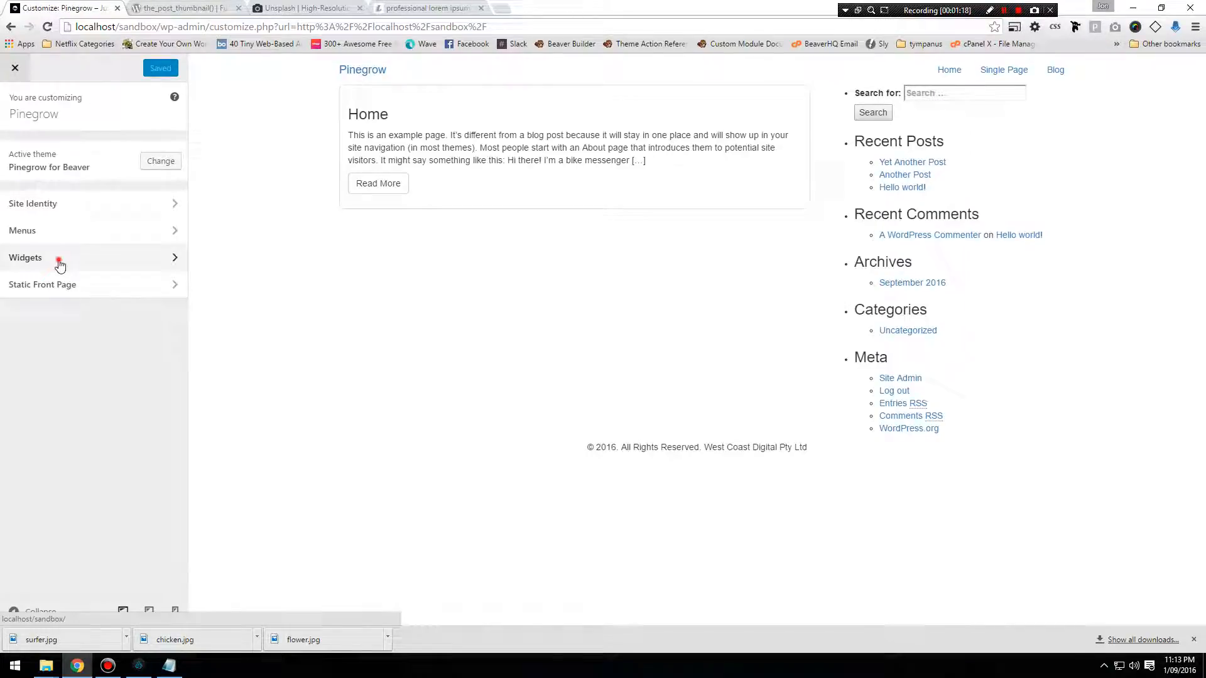
{"action": "left_click", "coordinate": [61, 259]}
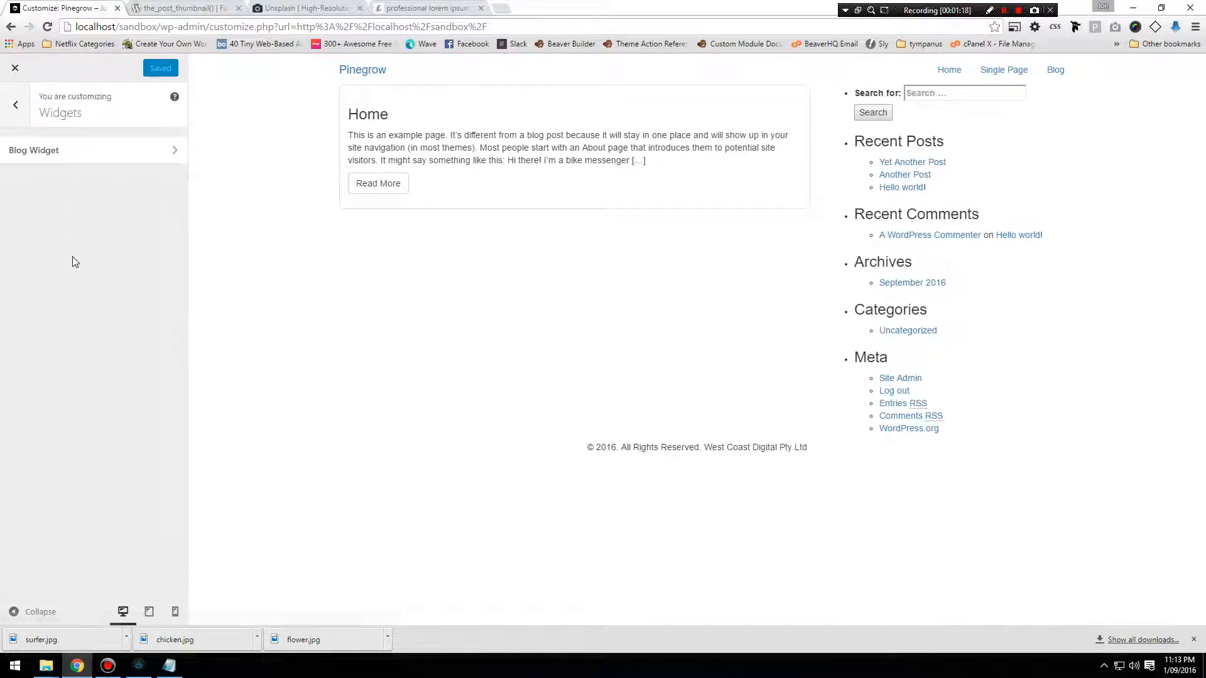
{"action": "left_click", "coordinate": [88, 151]}
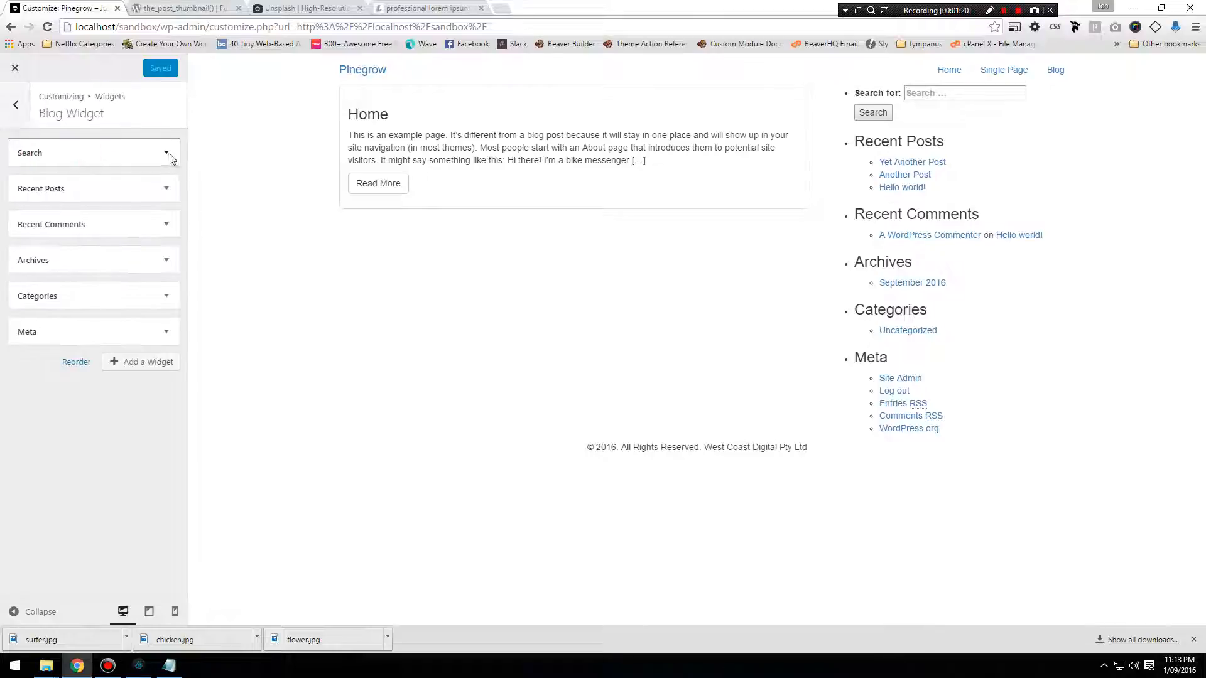
Move the Search widget to the end of the Blog Widget area and remove the Meta widget.
{"action": "left_click_drag", "start_coordinate": [147, 152], "coordinate": [146, 329]}
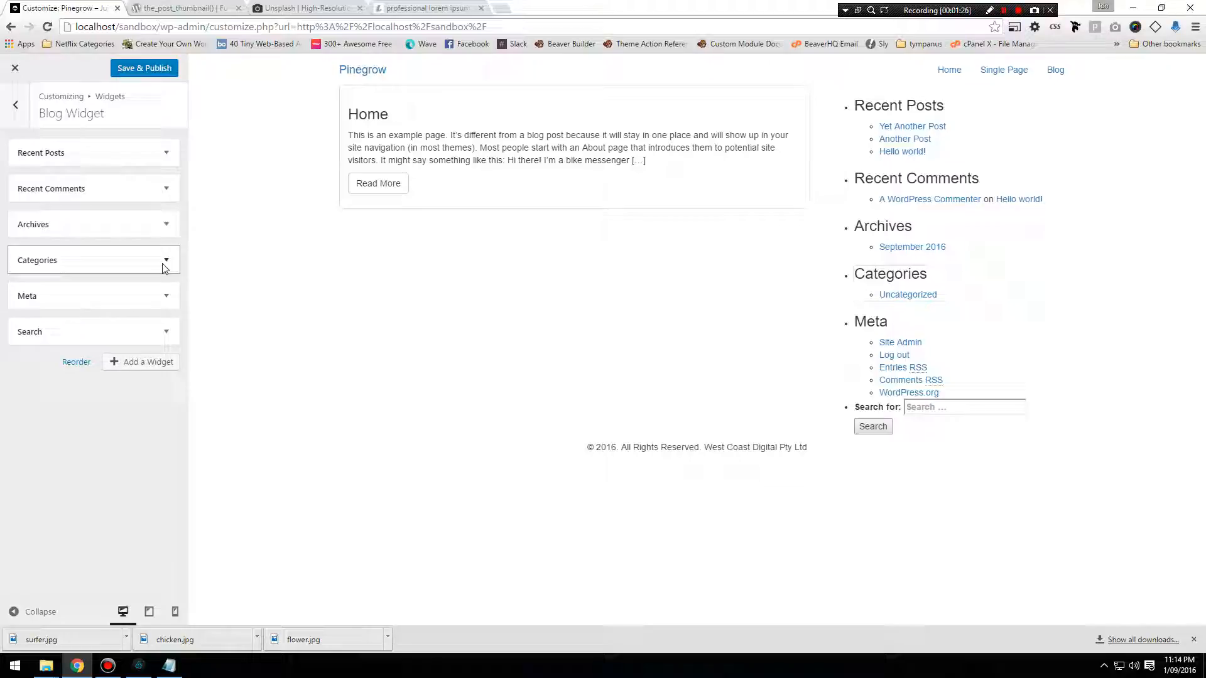
{"action": "left_click", "coordinate": [171, 302]}
{"action": "left_click", "coordinate": [28, 361]}
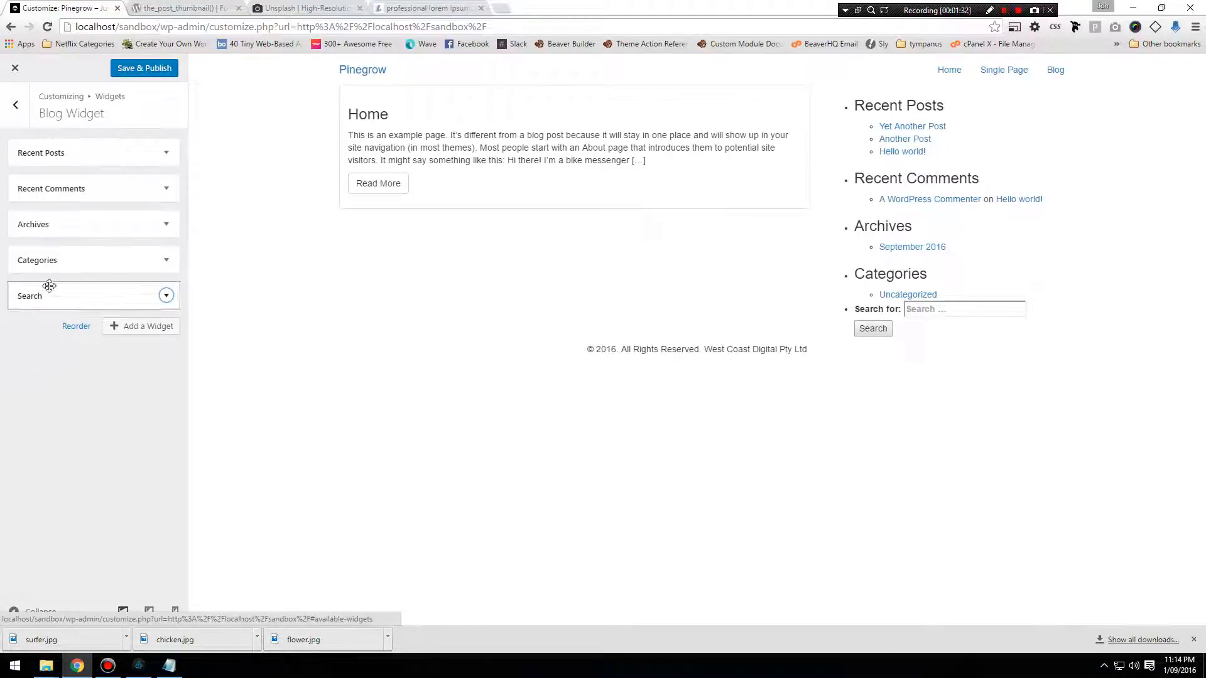
Move the Search widget back to the top of the Blog Widget area and remove it.
{"action": "left_click_drag", "start_coordinate": [48, 287], "coordinate": [140, 154]}
{"action": "left_click", "coordinate": [165, 296]}
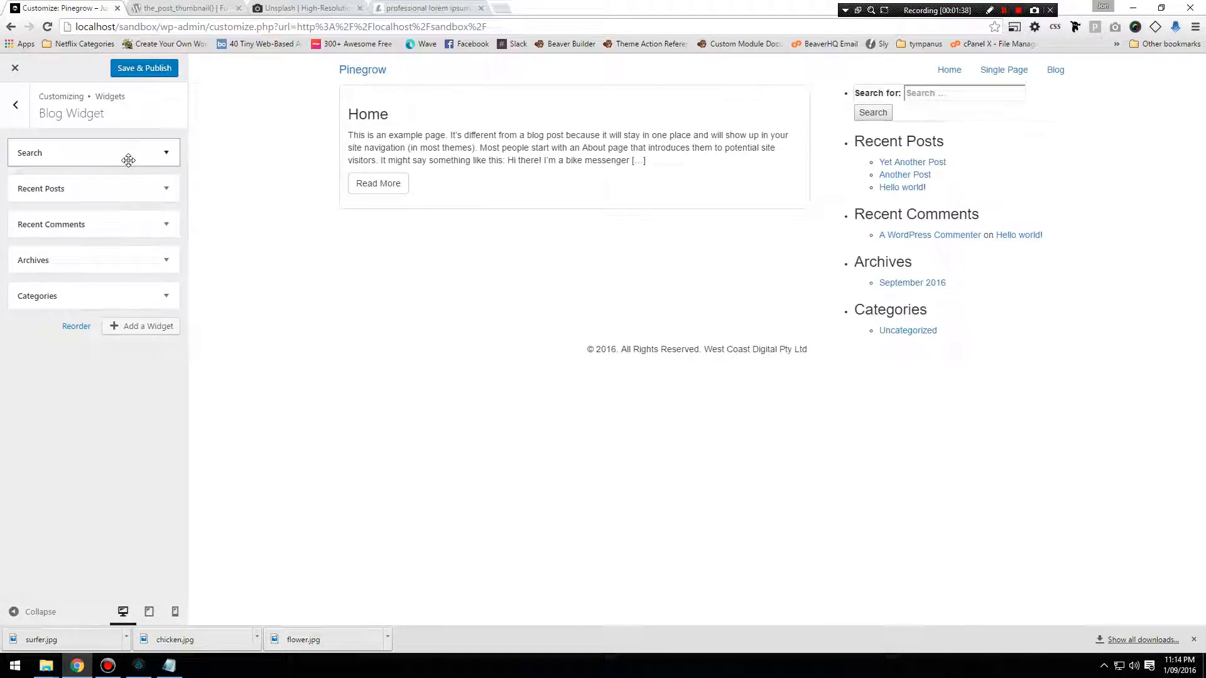
{"action": "left_click", "coordinate": [166, 153]}
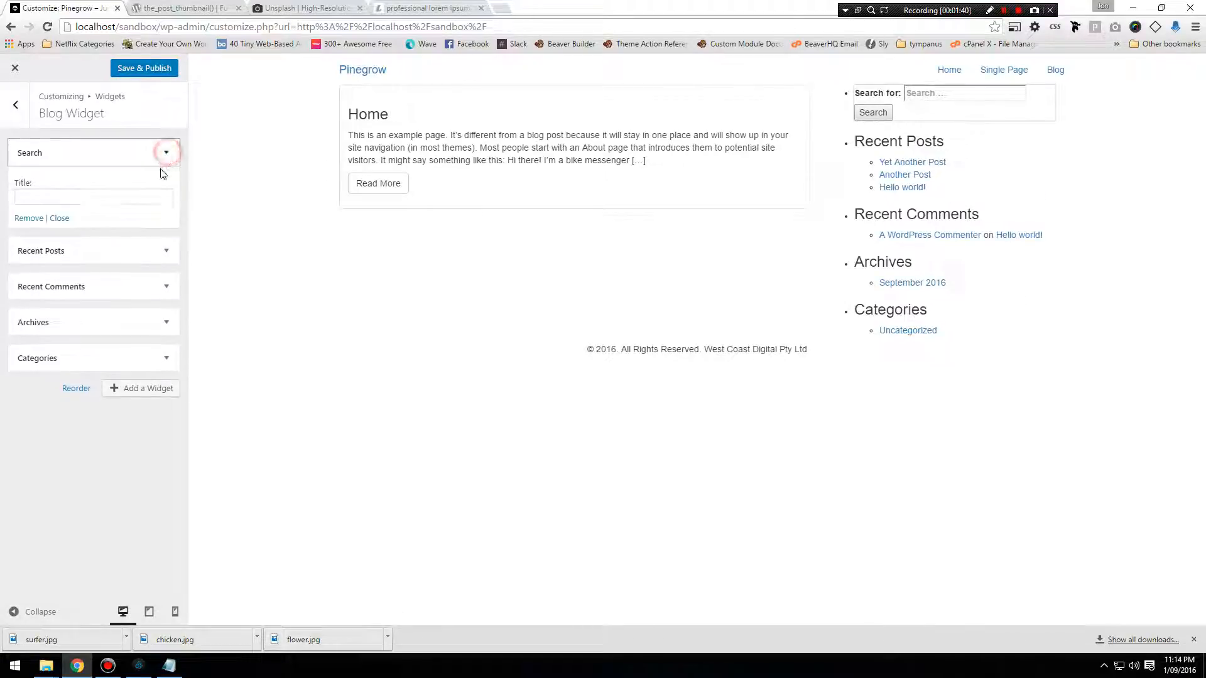
{"action": "left_click", "coordinate": [29, 218]}
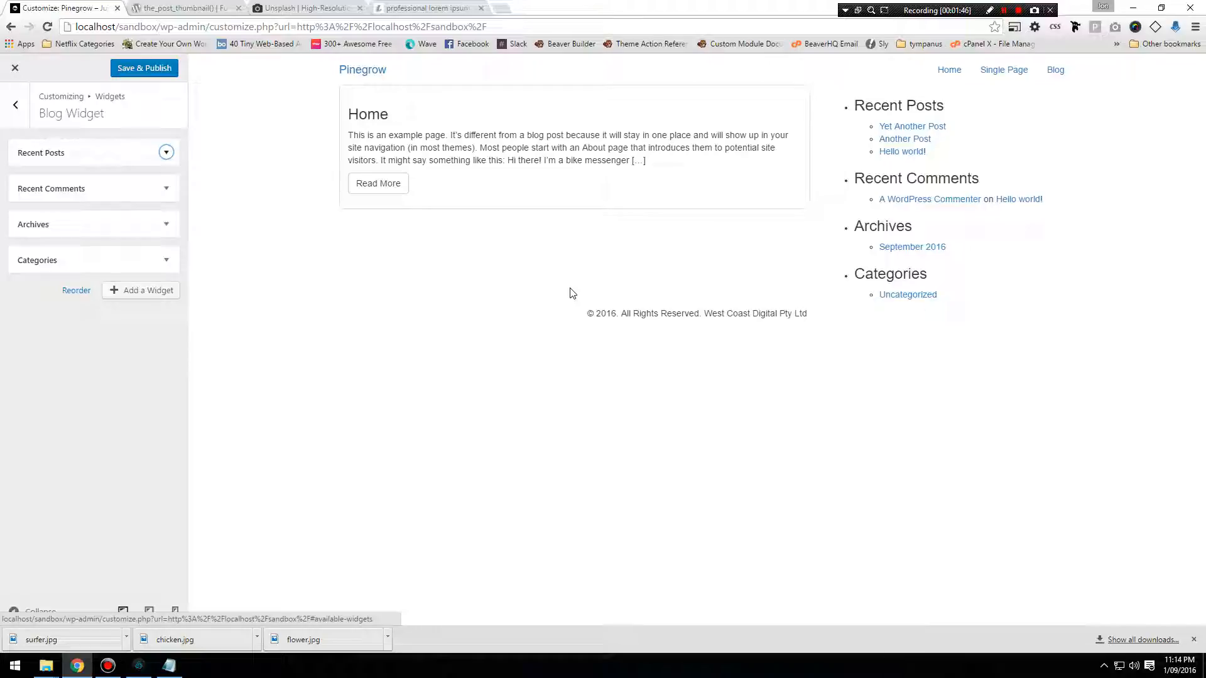
Save and publish the Blog Widget changes, and close the Customizer.
{"action": "left_click", "coordinate": [163, 71]}
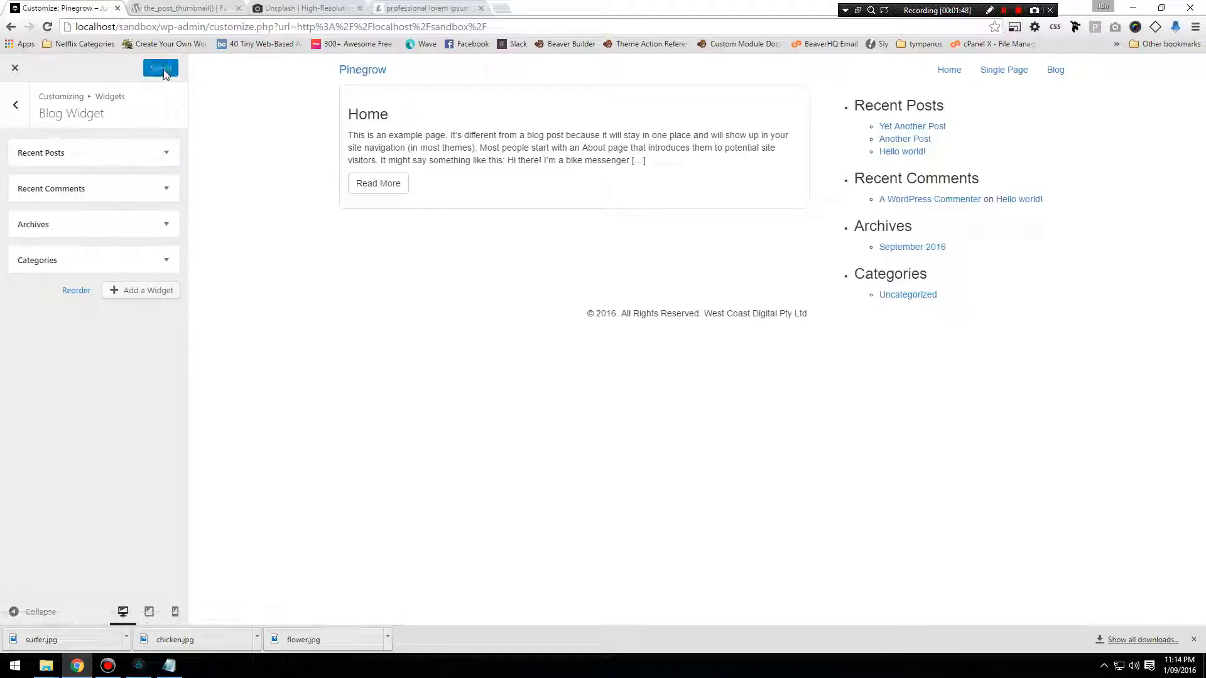
{"action": "left_click", "coordinate": [15, 68]}
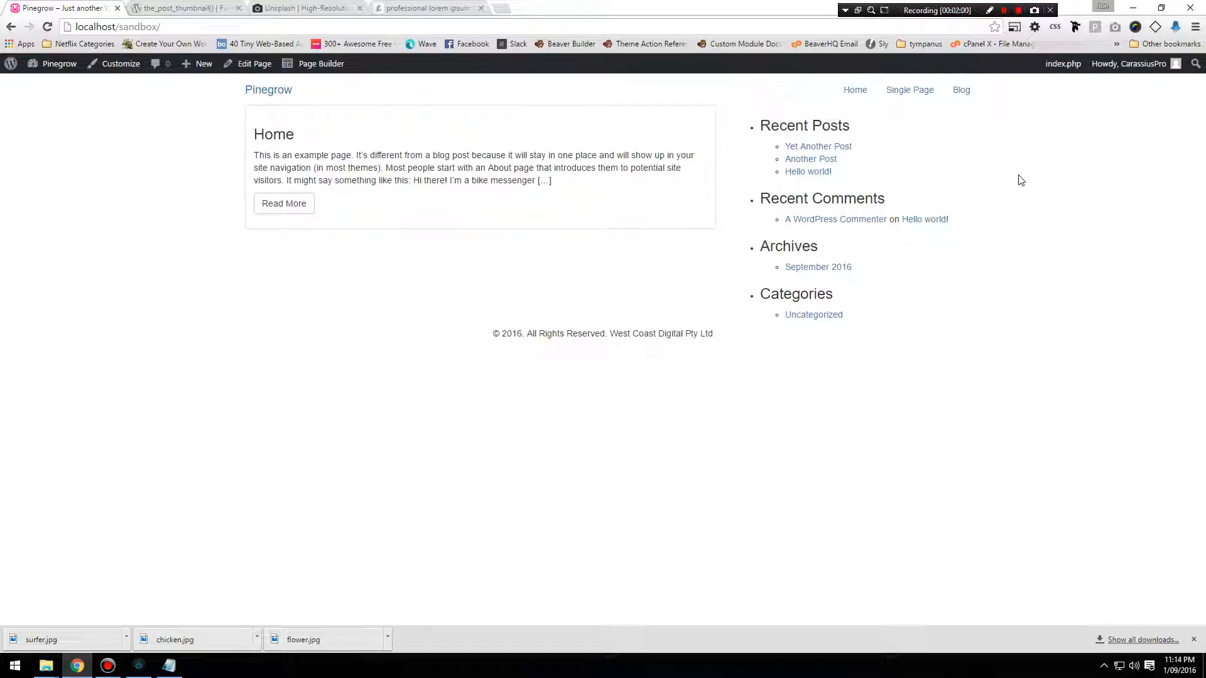
Inspect the Recent Posts heading's markup, select its parent sidebar div and collapse the recent-posts-2 list item.
{"action": "right_click", "coordinate": [823, 125]}
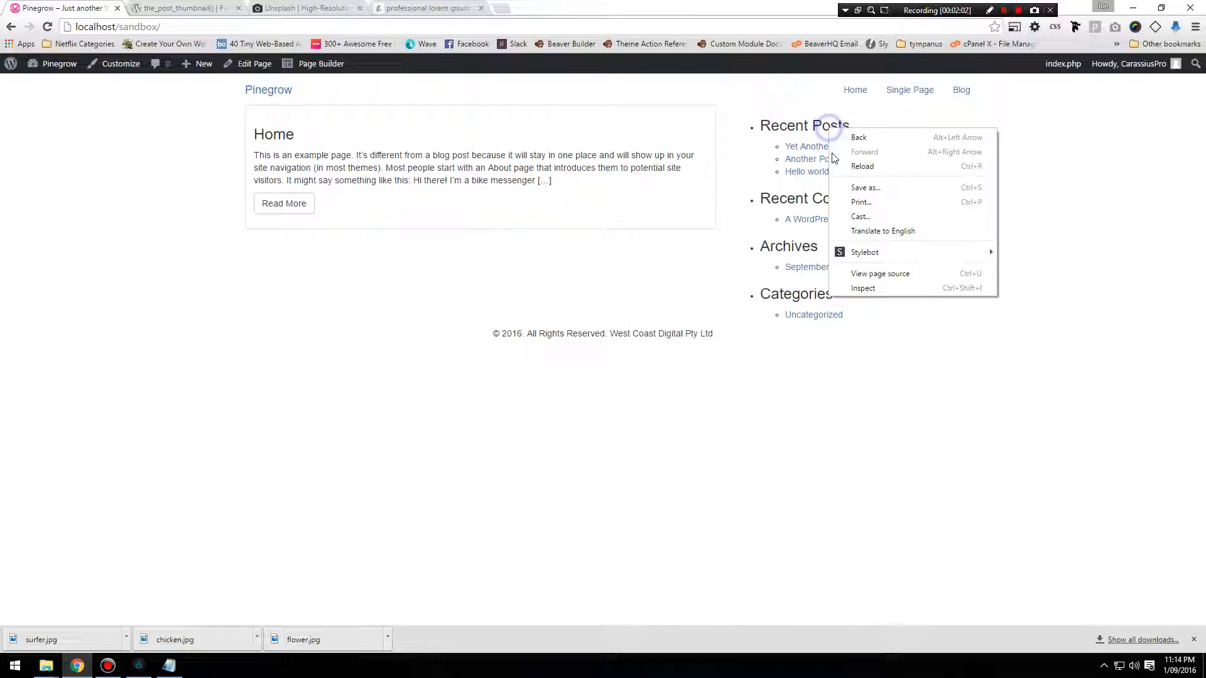
{"action": "left_click", "coordinate": [878, 291]}
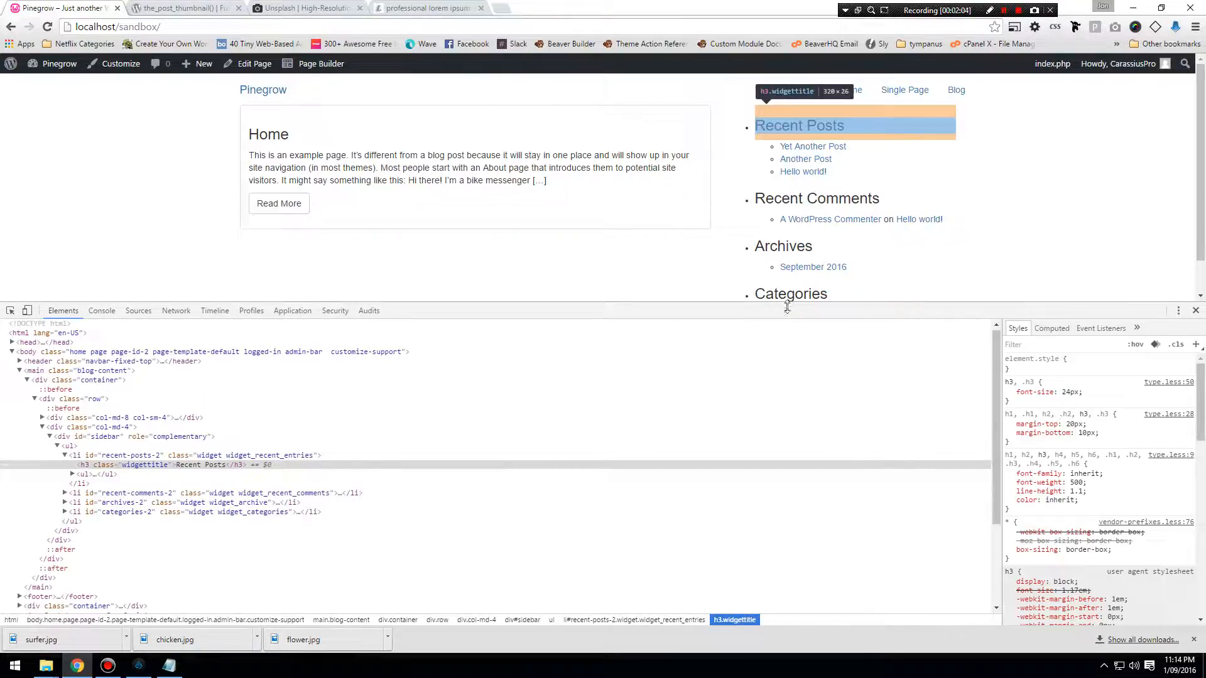
{"action": "left_click", "coordinate": [101, 436]}
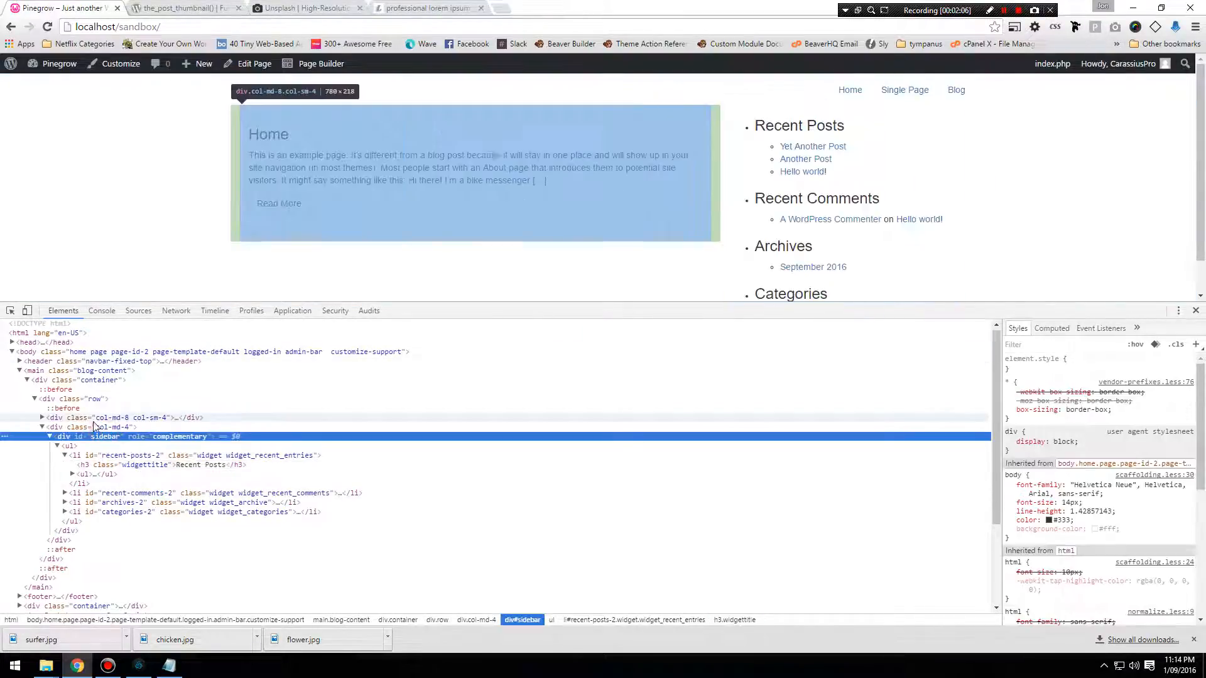
{"action": "left_click", "coordinate": [65, 455]}
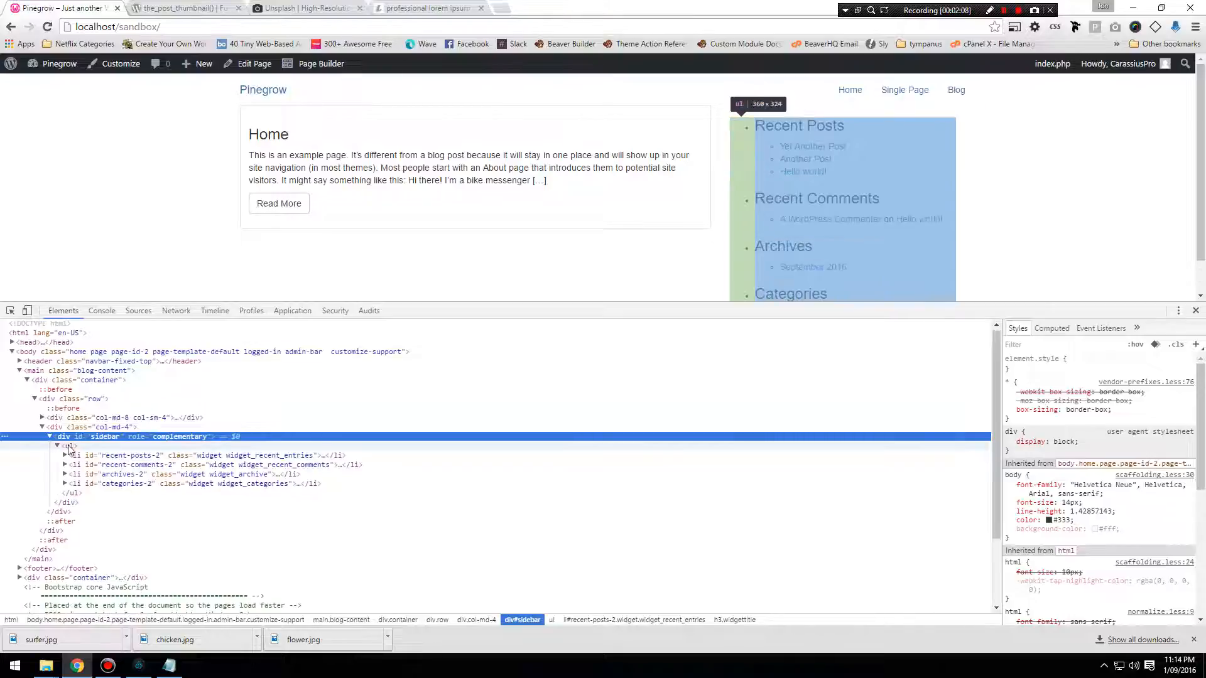
Inspect the recent-comments-2, archives-2, categories-2 and recent-posts-2 list items in the sidebar markup.
{"action": "left_click", "coordinate": [95, 464]}
{"action": "left_click", "coordinate": [115, 476]}
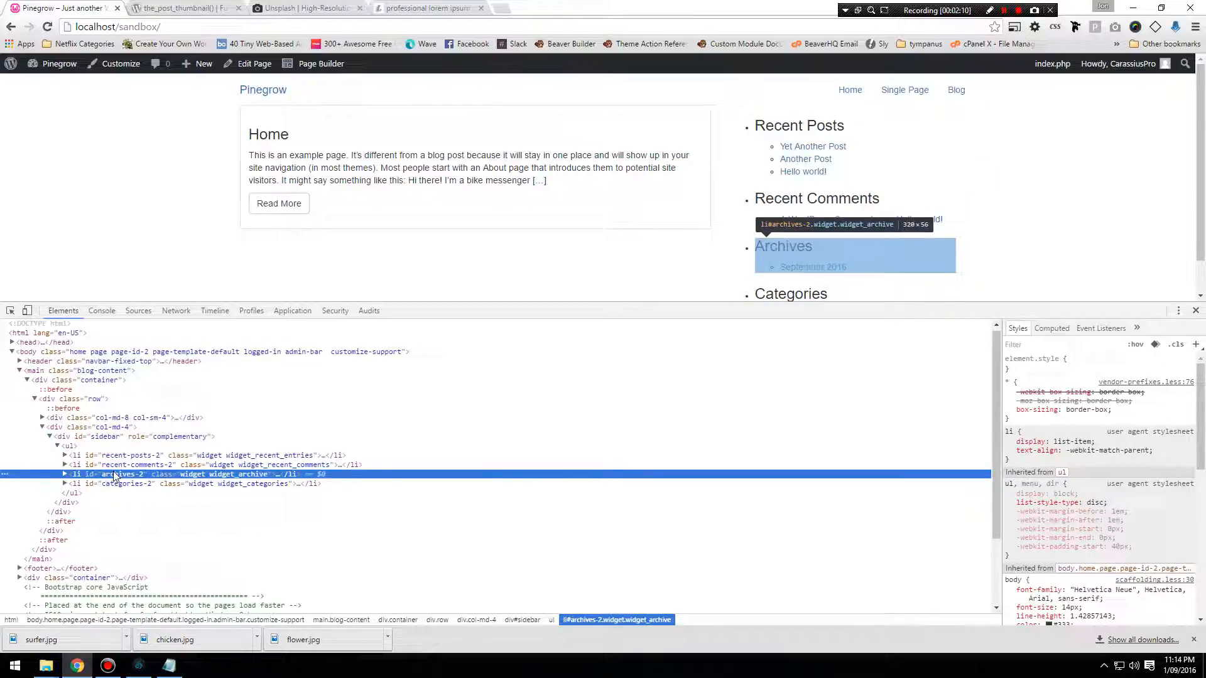
{"action": "left_click", "coordinate": [106, 465]}
{"action": "left_click", "coordinate": [115, 474]}
{"action": "left_click", "coordinate": [119, 484]}
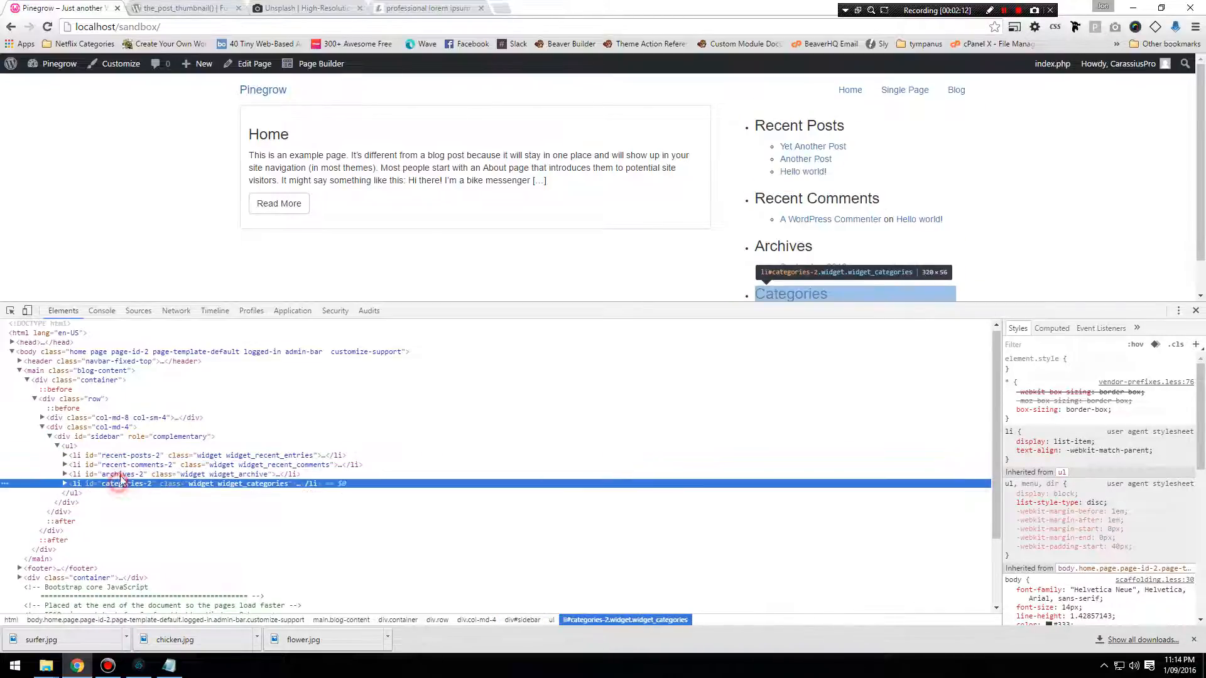
{"action": "left_click", "coordinate": [117, 474]}
{"action": "left_click", "coordinate": [114, 455]}
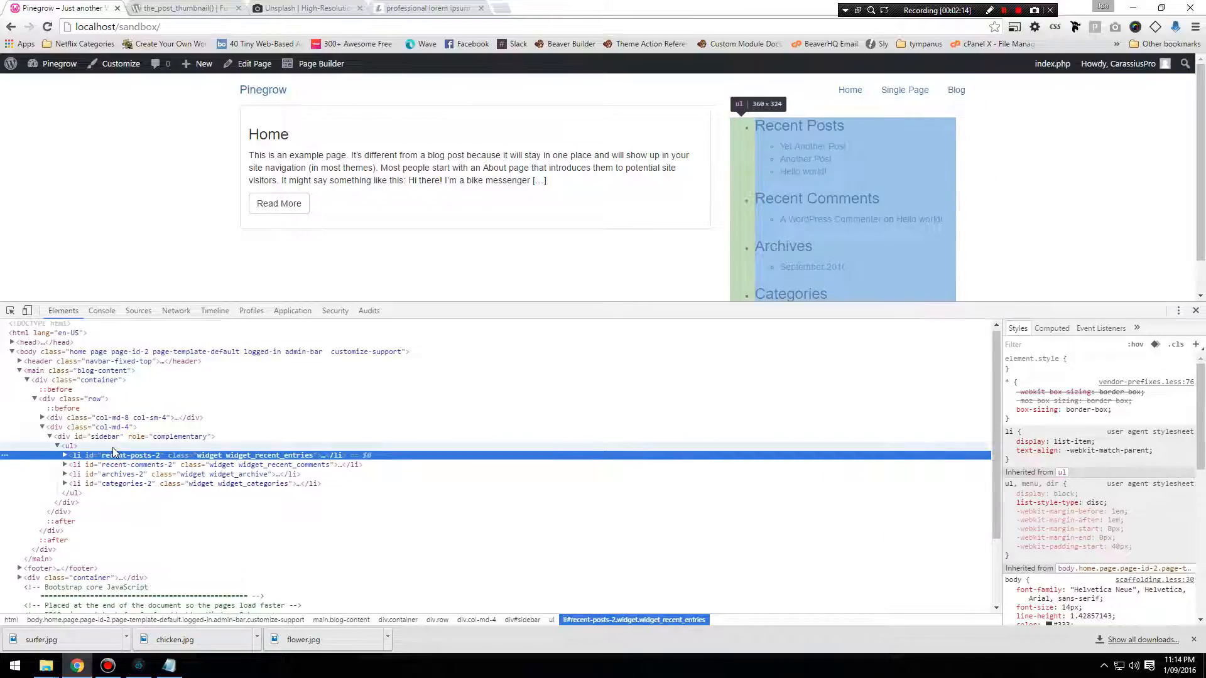
Select the sidebar's parent ul element and highlight the browser's default ul, menu, dir style rule.
{"action": "left_click", "coordinate": [113, 447]}
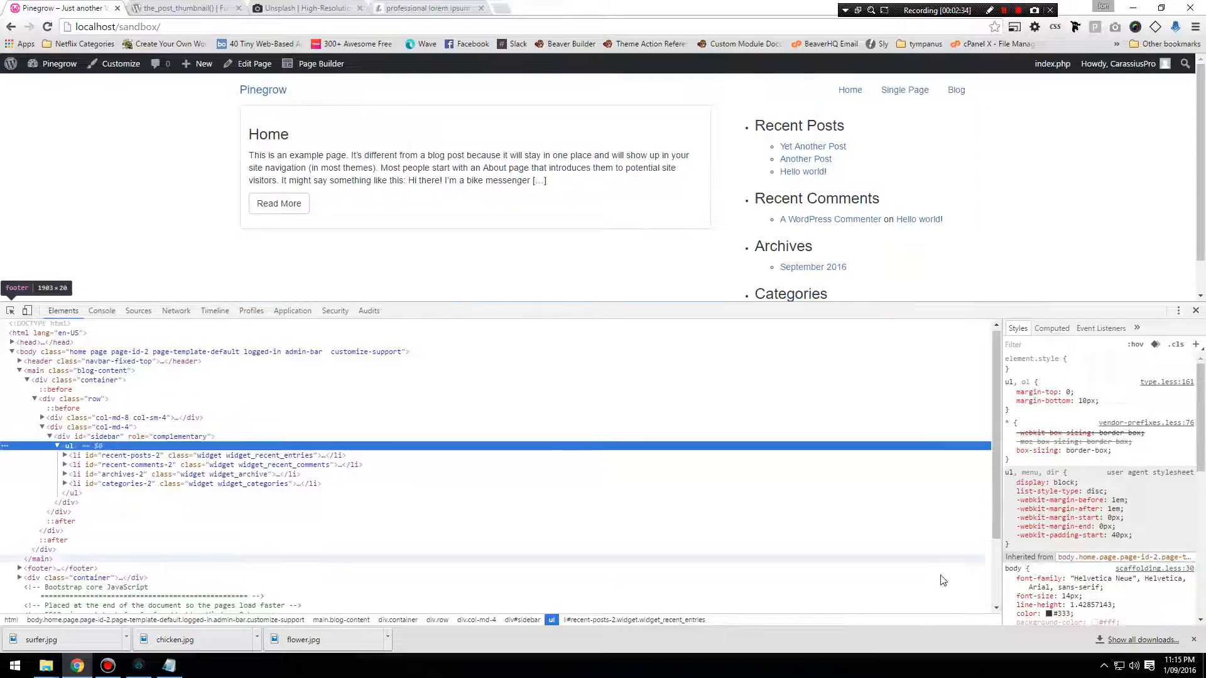
{"action": "scroll", "coordinate": [1081, 531], "scroll_direction": "down", "scroll_amount": 2}
{"action": "scroll", "coordinate": [1080, 531], "scroll_direction": "up", "scroll_amount": 2}
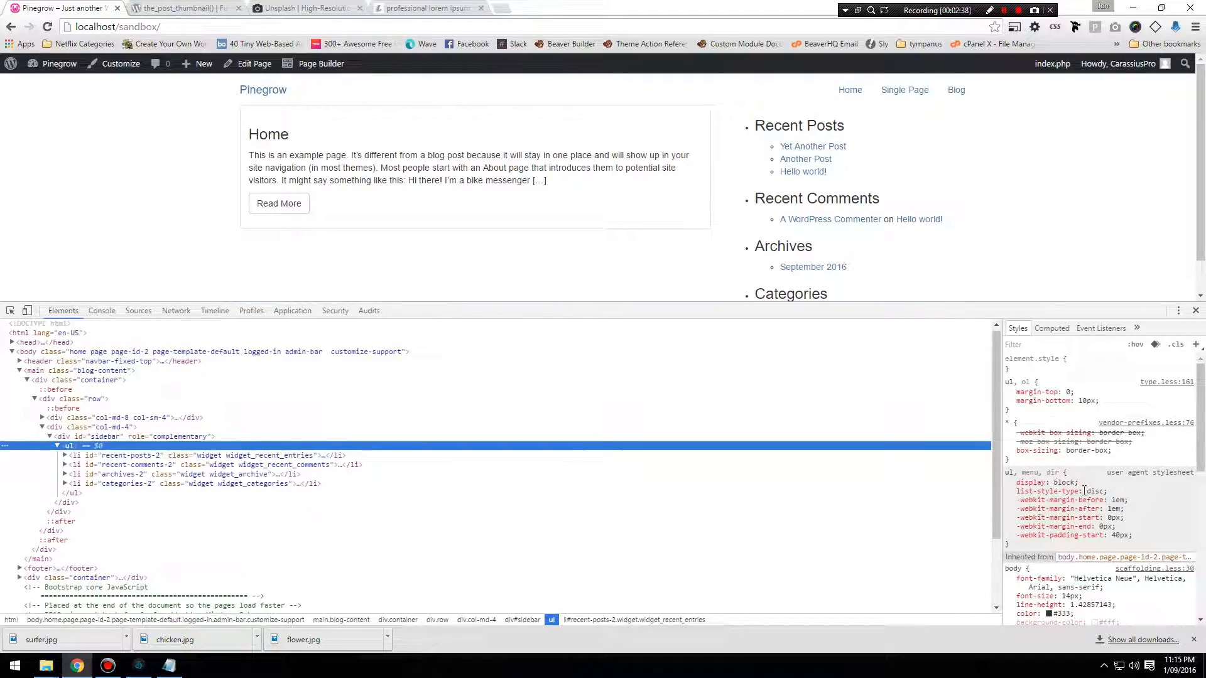
{"action": "left_click_drag", "start_coordinate": [1011, 546], "coordinate": [1005, 473]}
Switch to Pinegrow and create a new CSS rule in style.css with the selector #sidebar ul.
{"action": "left_click", "coordinate": [138, 666]}
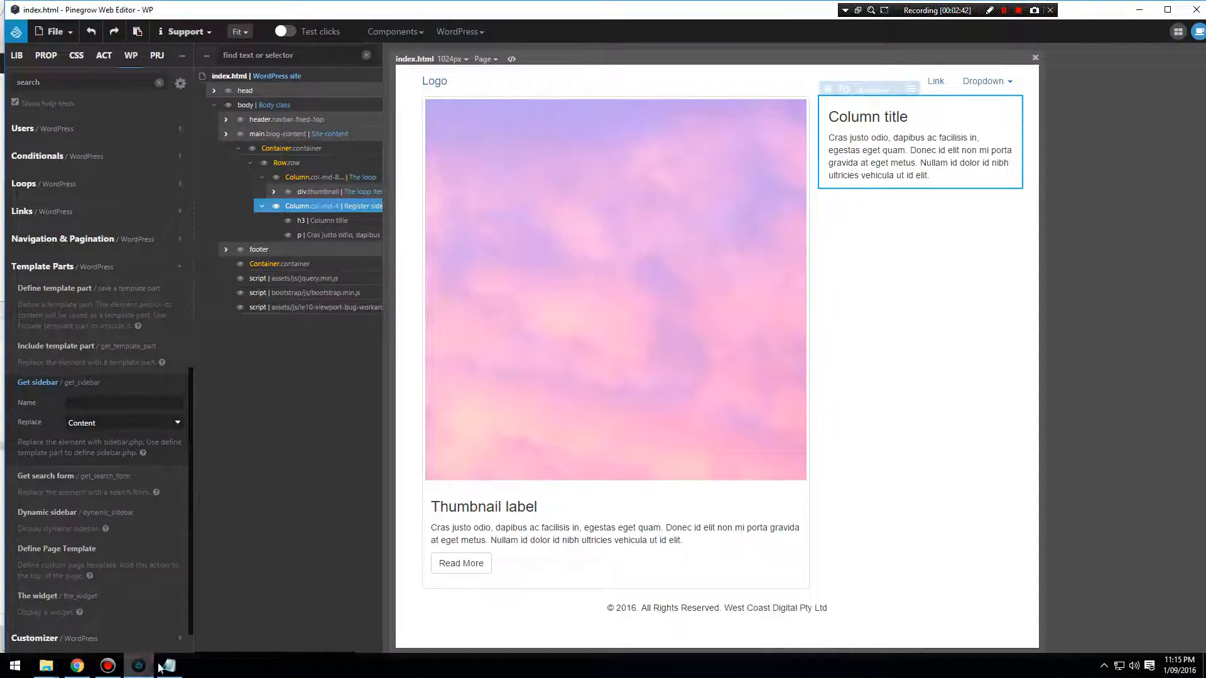
{"action": "left_click", "coordinate": [77, 666]}
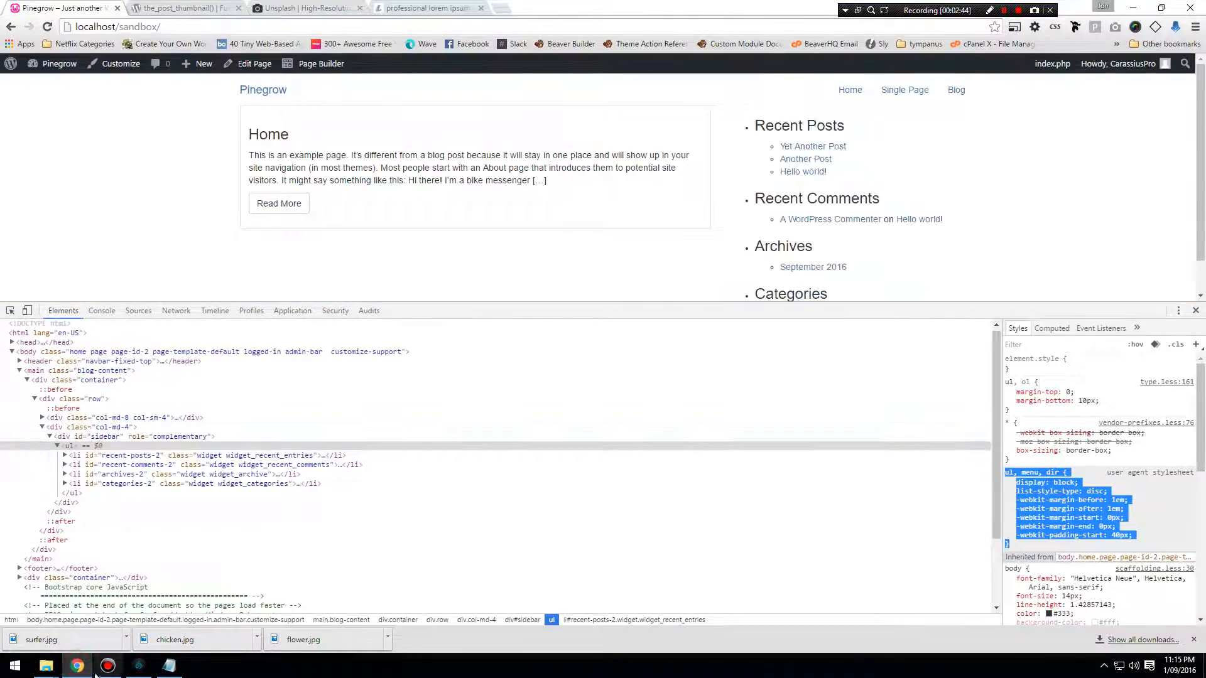
{"action": "left_click", "coordinate": [137, 668]}
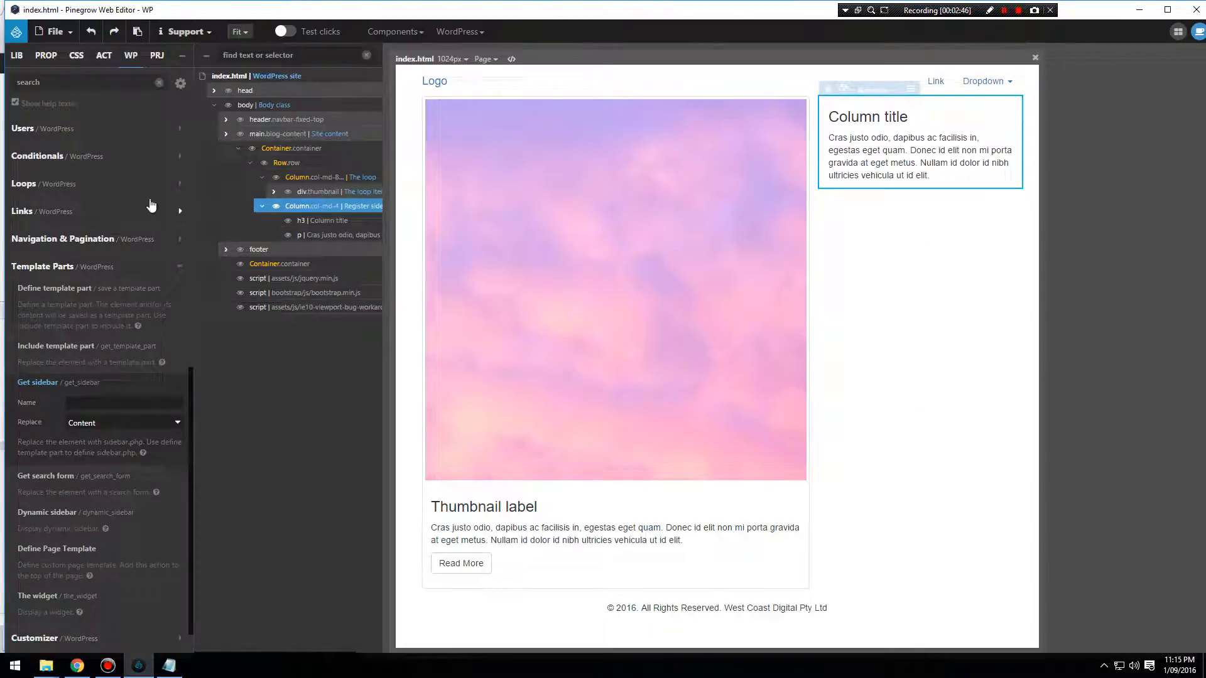
{"action": "left_click", "coordinate": [76, 55]}
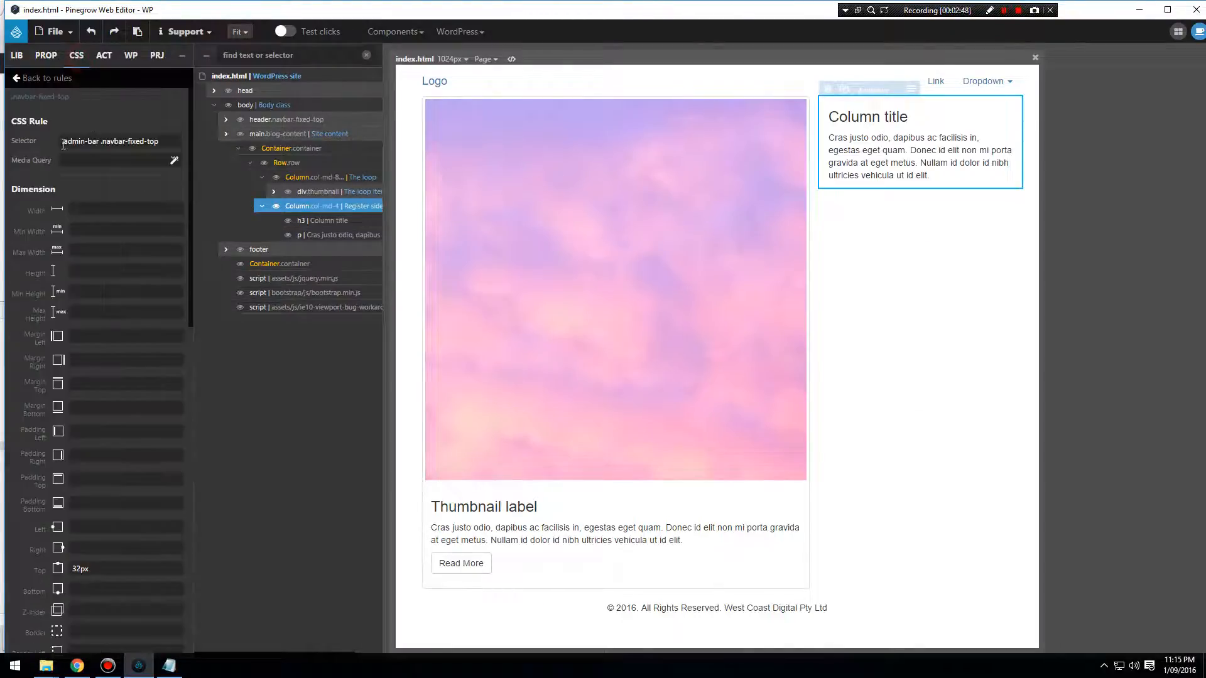
{"action": "left_click", "coordinate": [22, 78]}
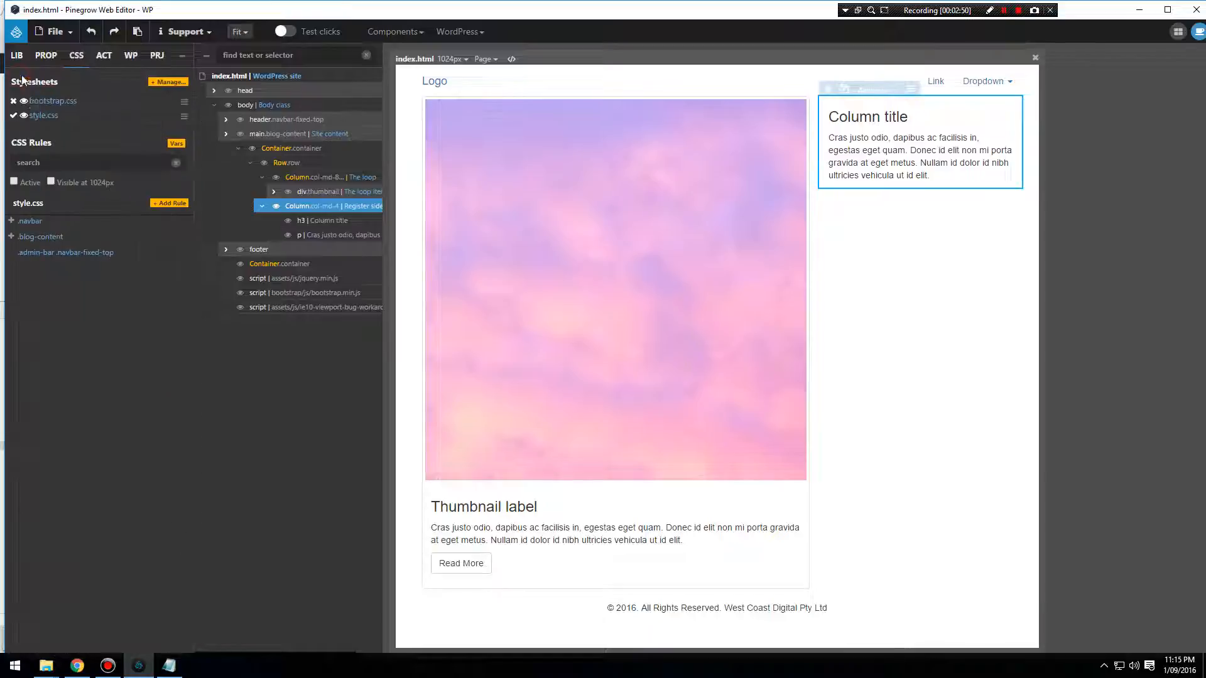
{"action": "left_click", "coordinate": [170, 203]}
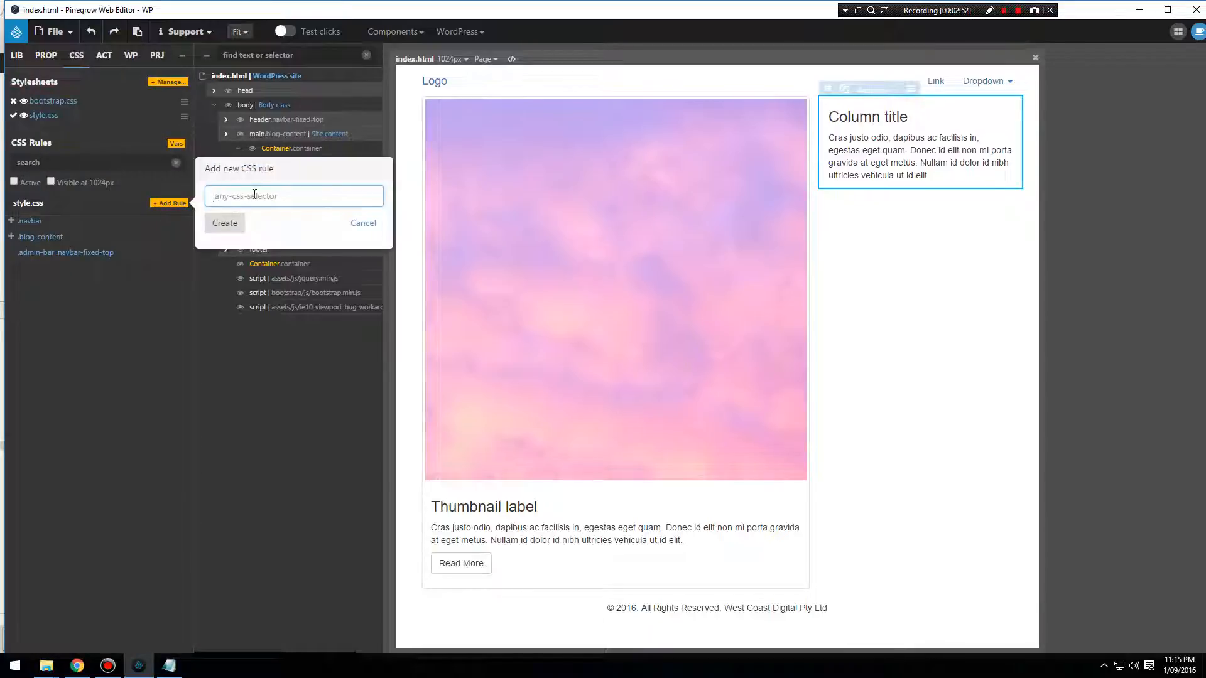
{"action": "type", "text": "#sidebar ul"}
{"action": "left_click", "coordinate": [229, 222]}
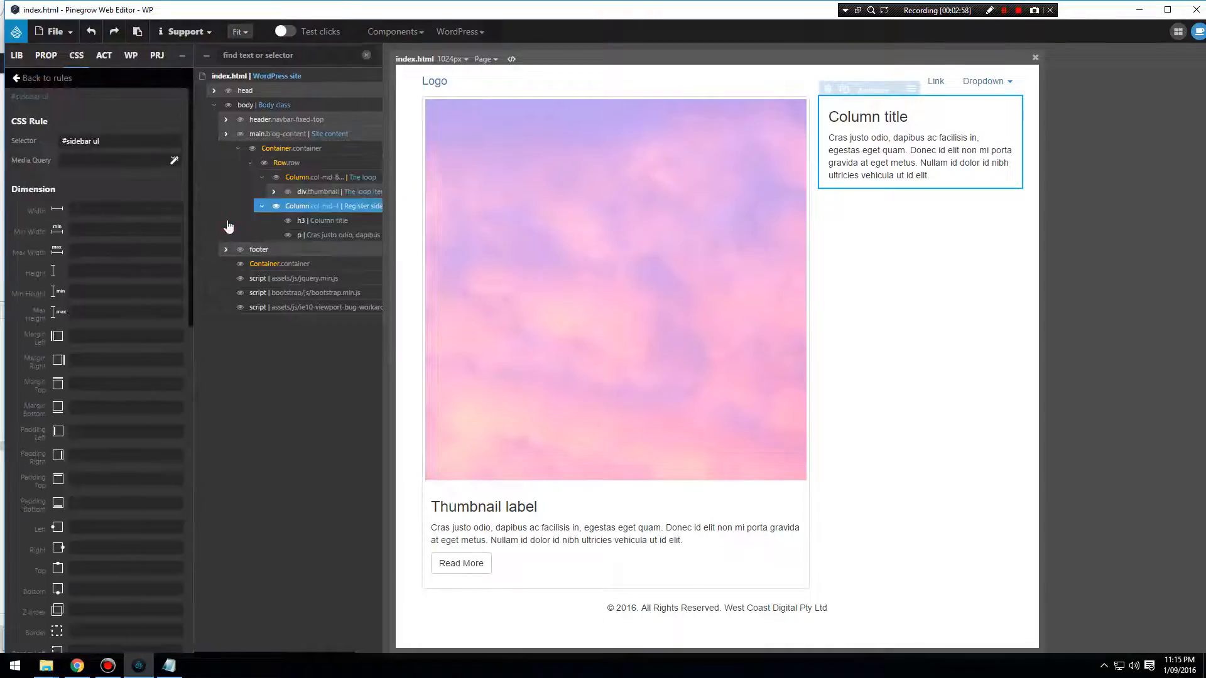
Check the sidebar ul's computed padding in Chrome and set the #sidebar ul rule's left padding to 0 in Pinegrow.
{"action": "scroll", "coordinate": [117, 377], "scroll_direction": "down", "scroll_amount": 1}
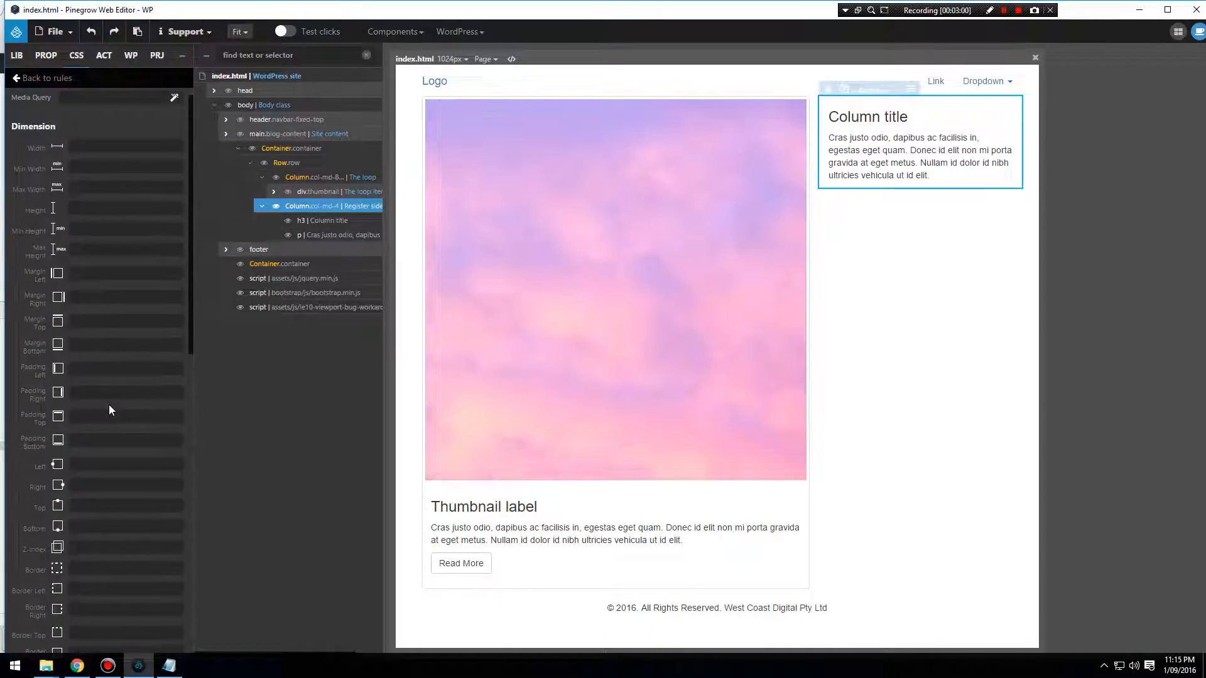
{"action": "left_click", "coordinate": [113, 366]}
{"action": "left_click", "coordinate": [77, 666]}
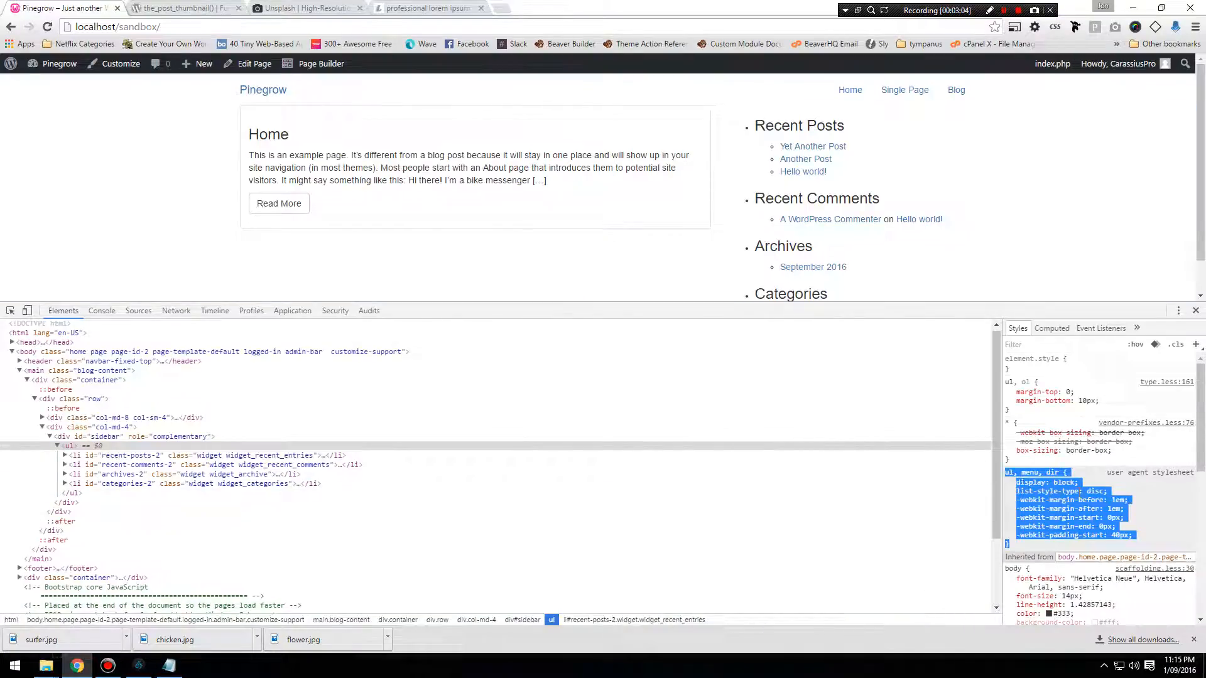
{"action": "left_click", "coordinate": [1103, 499]}
{"action": "left_click", "coordinate": [1017, 502]}
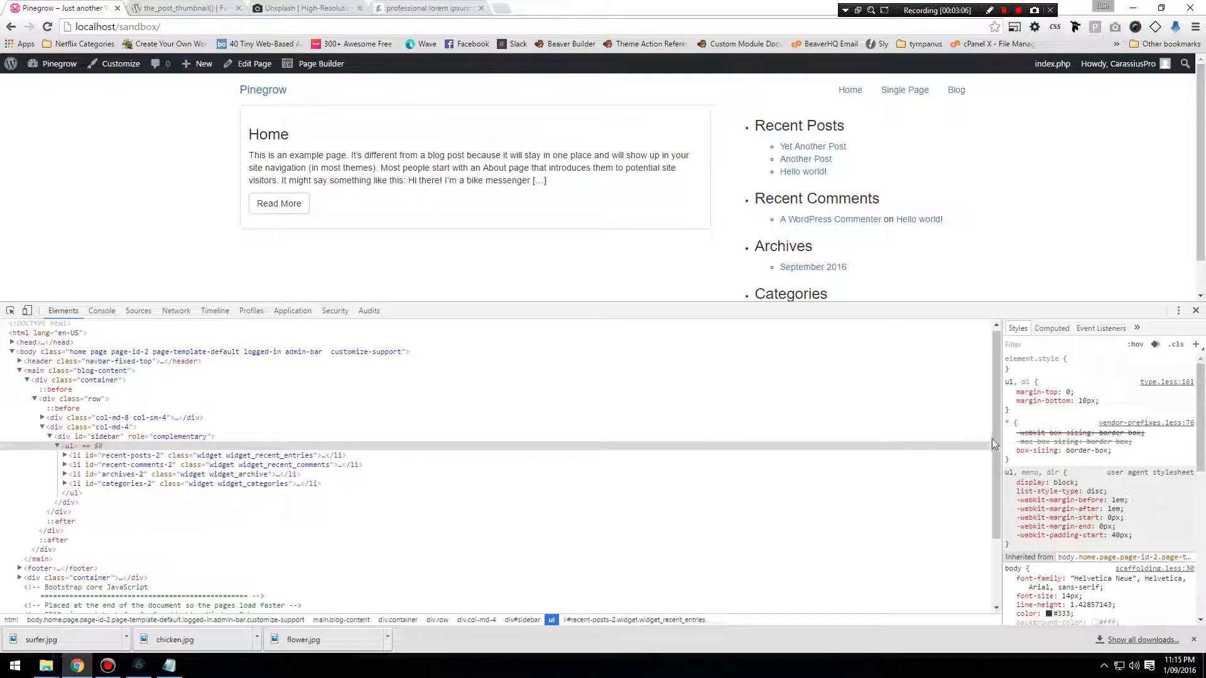
{"action": "left_click", "coordinate": [1051, 328]}
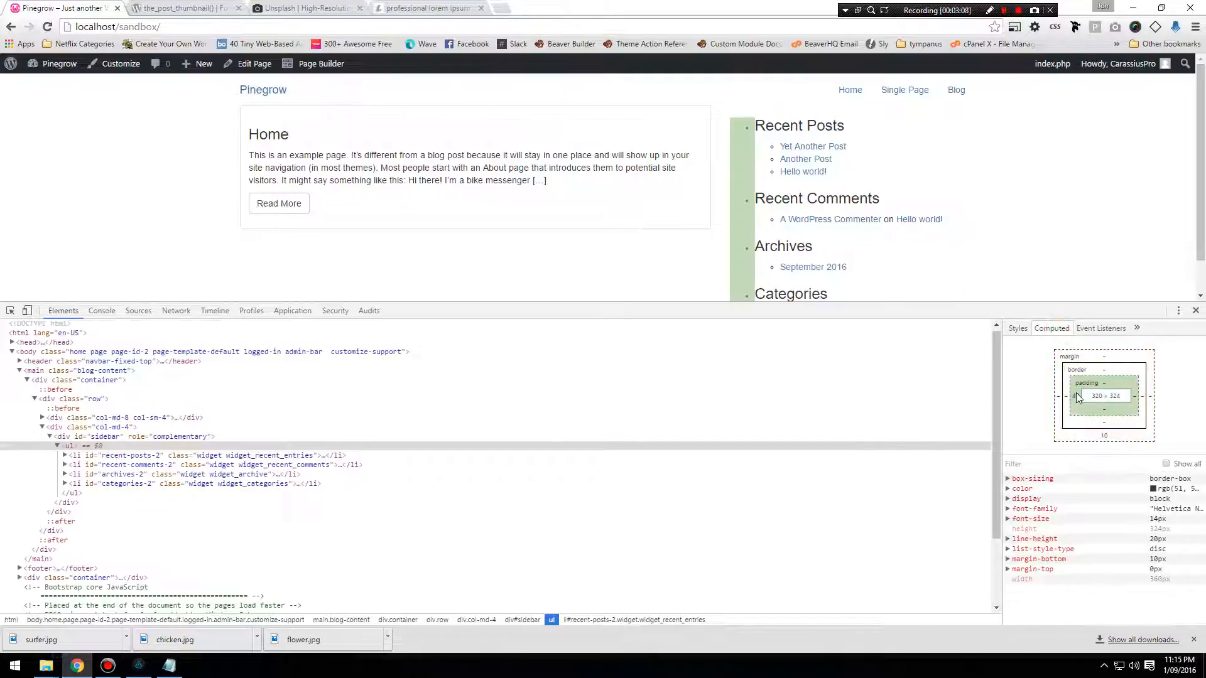
{"action": "left_click", "coordinate": [140, 667]}
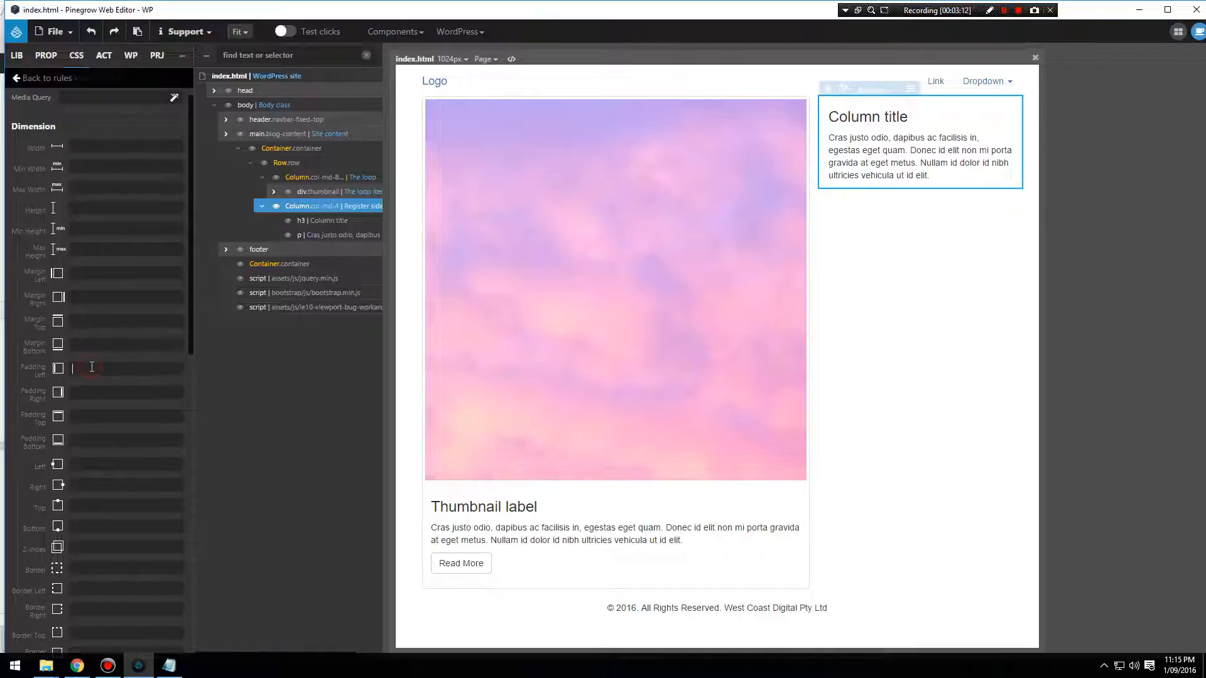
{"action": "type", "text": "0"}
Set the list type of the #sidebar ul rule to none, leaving the list position unset.
{"action": "scroll", "coordinate": [150, 412], "scroll_direction": "down", "scroll_amount": 2}
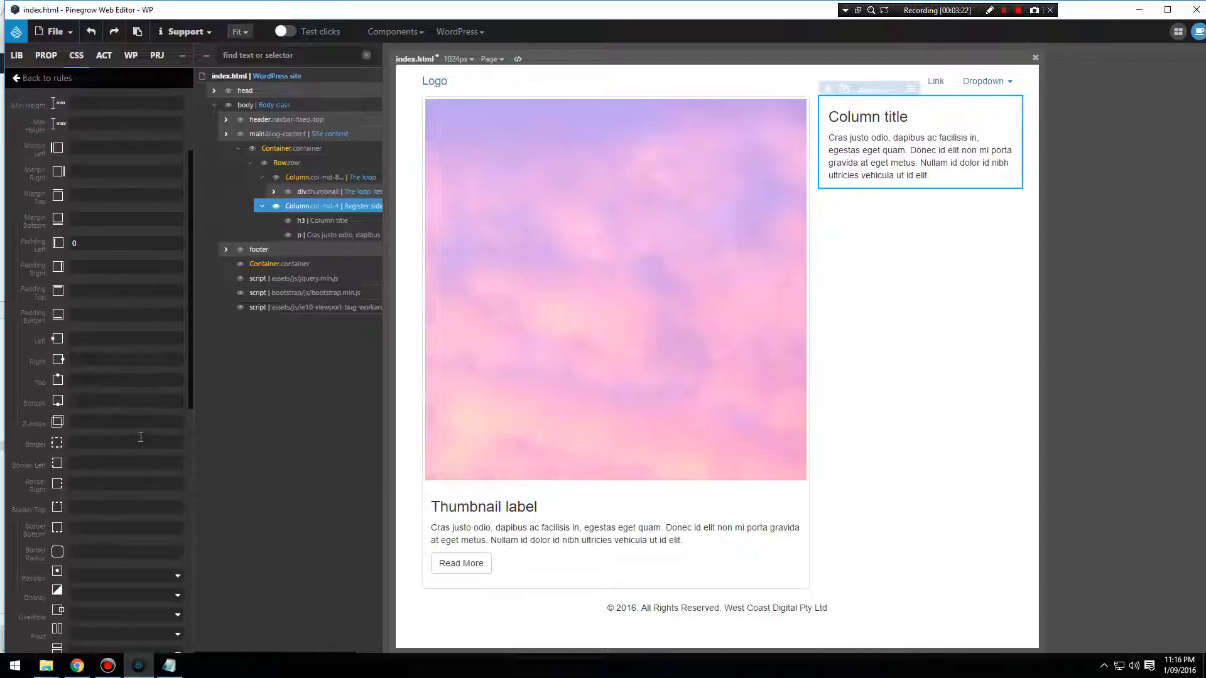
{"action": "scroll", "coordinate": [137, 461], "scroll_direction": "down", "scroll_amount": 2}
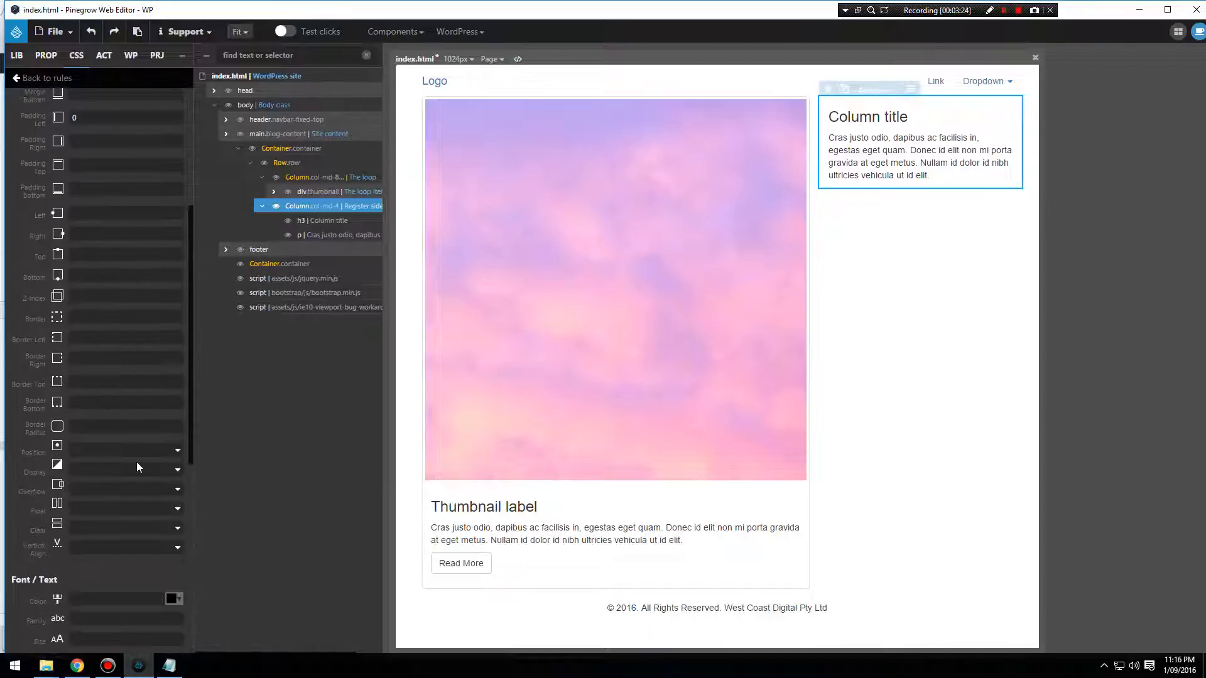
{"action": "scroll", "coordinate": [138, 467], "scroll_direction": "down", "scroll_amount": 1}
{"action": "scroll", "coordinate": [138, 467], "scroll_direction": "up", "scroll_amount": 1}
{"action": "scroll", "coordinate": [137, 467], "scroll_direction": "up", "scroll_amount": 5}
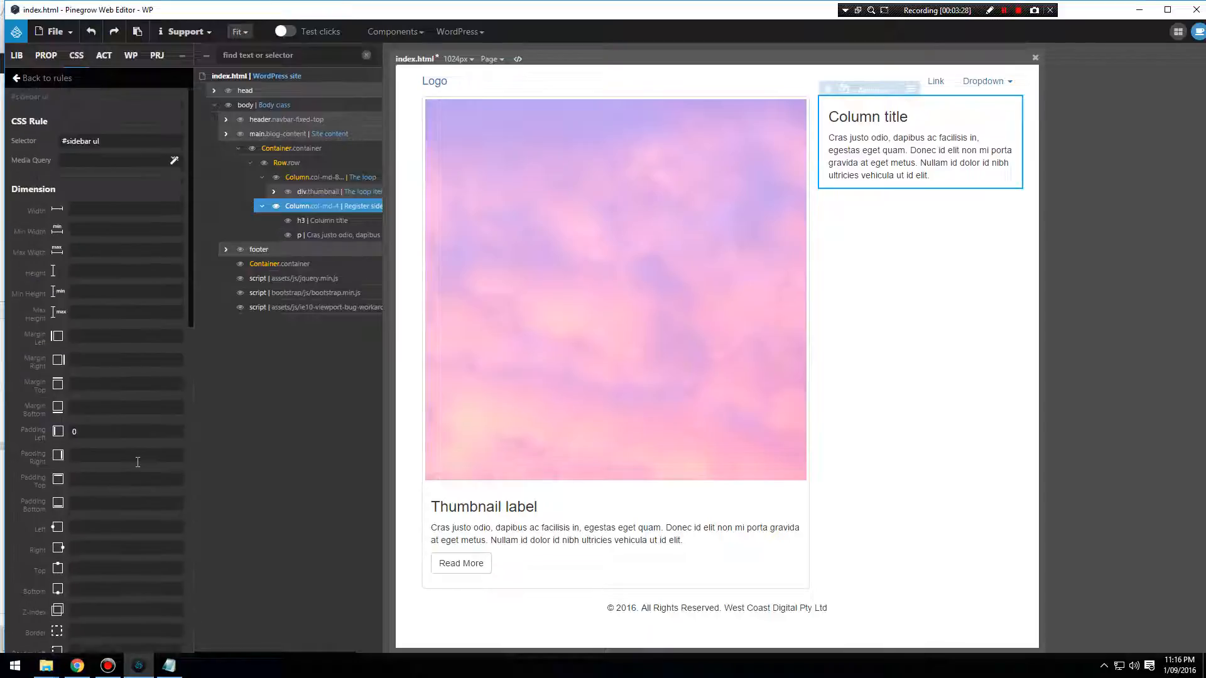
{"action": "scroll", "coordinate": [137, 467], "scroll_direction": "down", "scroll_amount": 8}
{"action": "scroll", "coordinate": [139, 467], "scroll_direction": "down", "scroll_amount": 4}
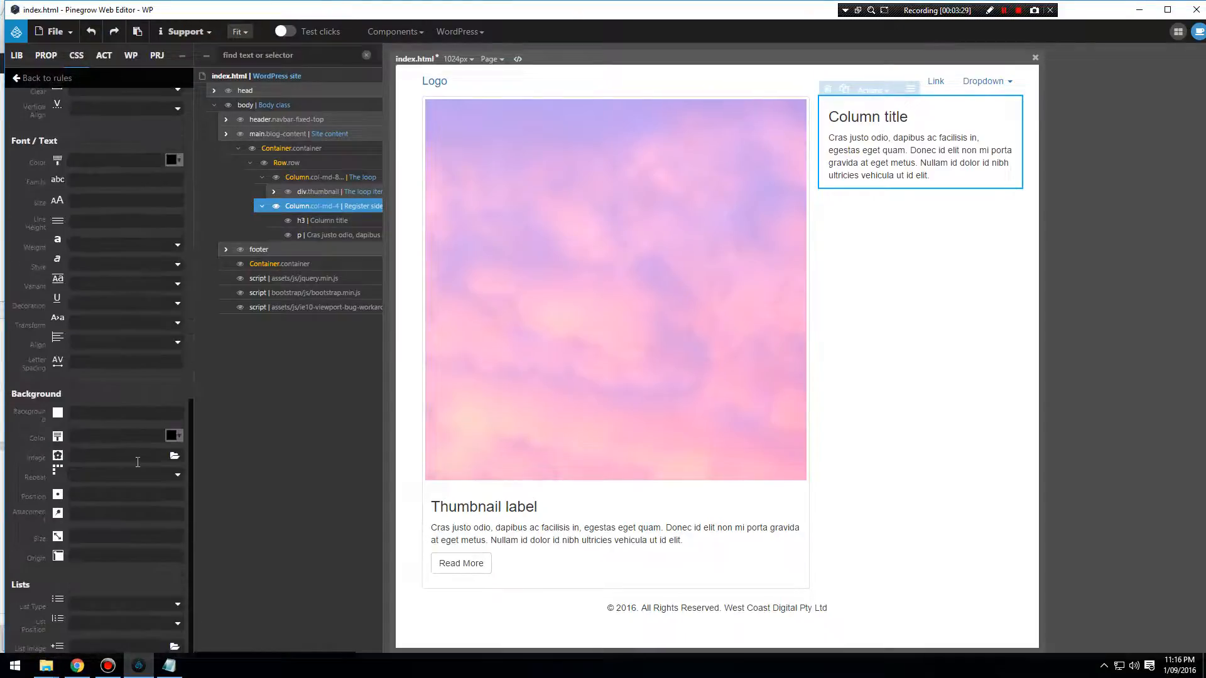
{"action": "left_click", "coordinate": [161, 605]}
{"action": "left_click", "coordinate": [141, 591]}
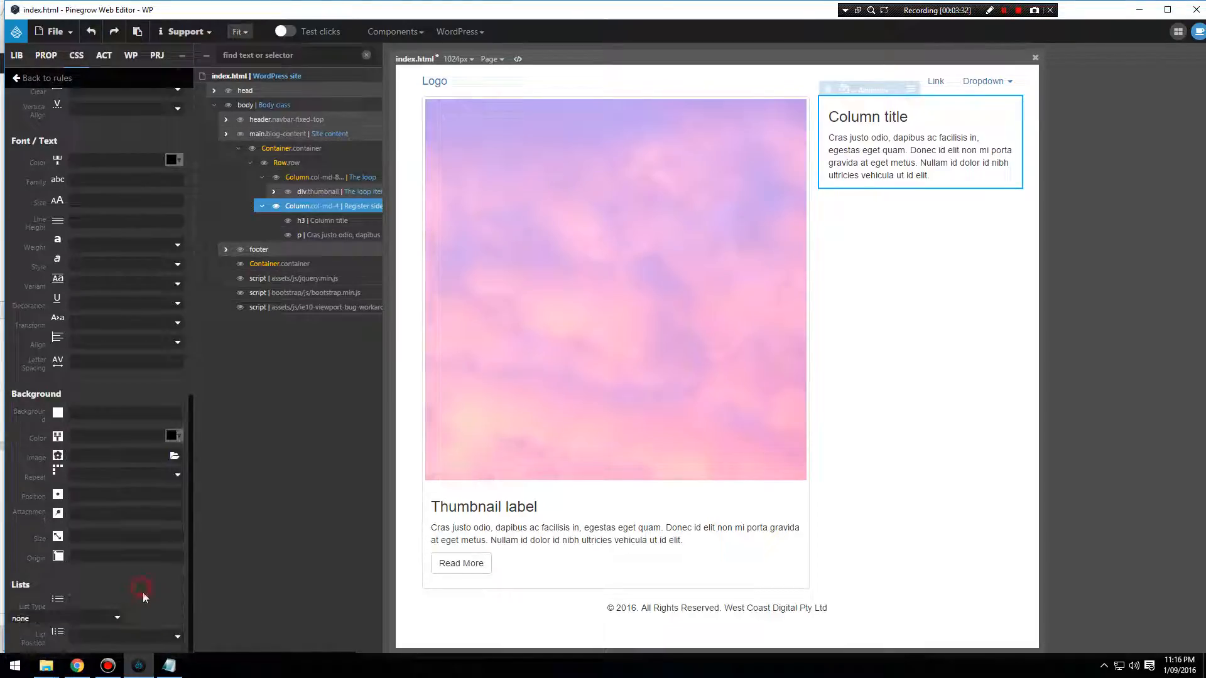
{"action": "left_click", "coordinate": [153, 625]}
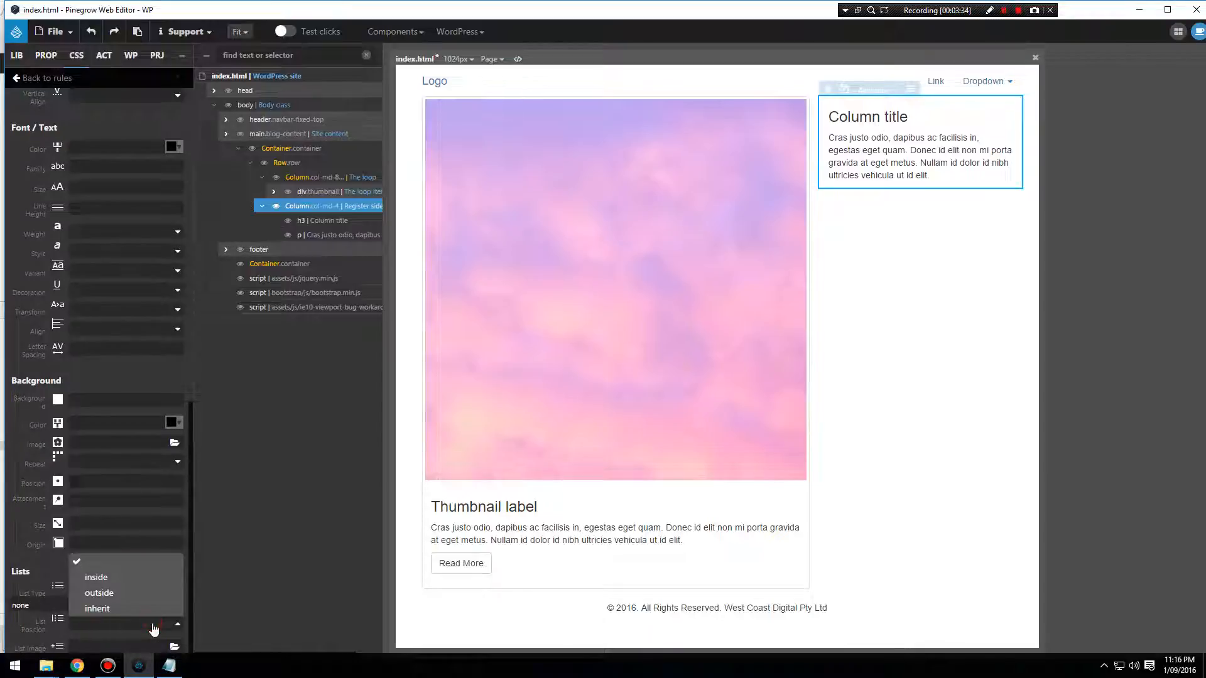
{"action": "left_click", "coordinate": [29, 614]}
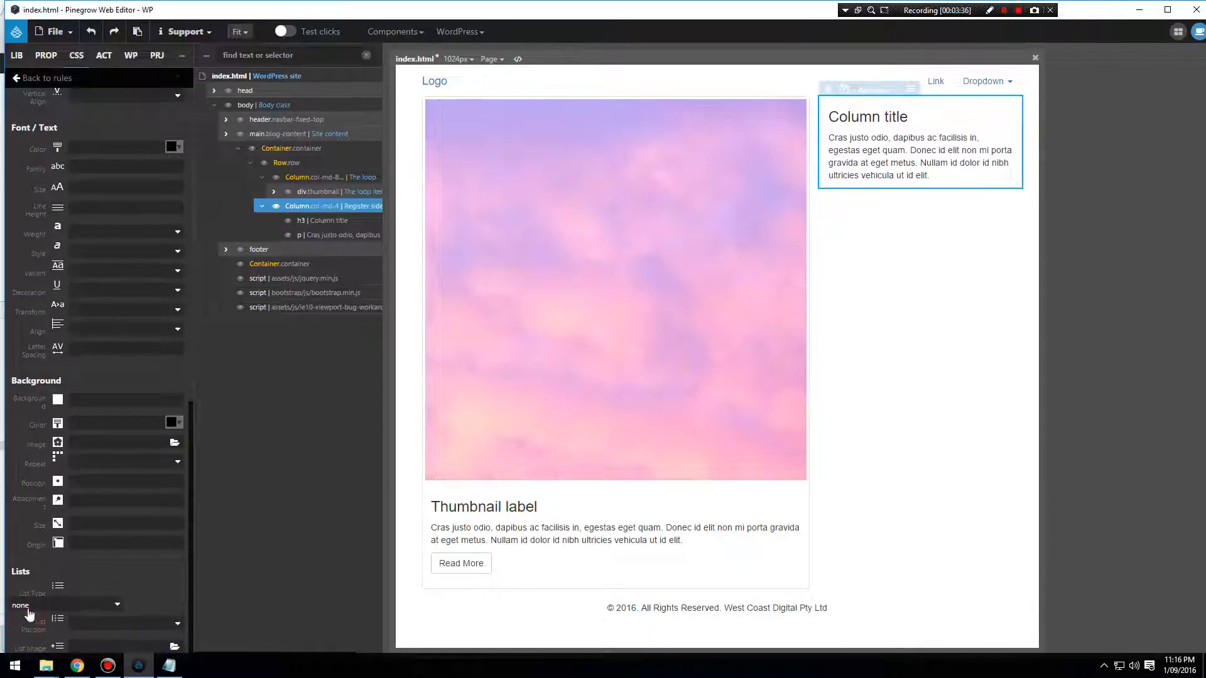
Save index.html with its stylesheet changes and export the WordPress theme.
{"action": "left_click", "coordinate": [54, 32]}
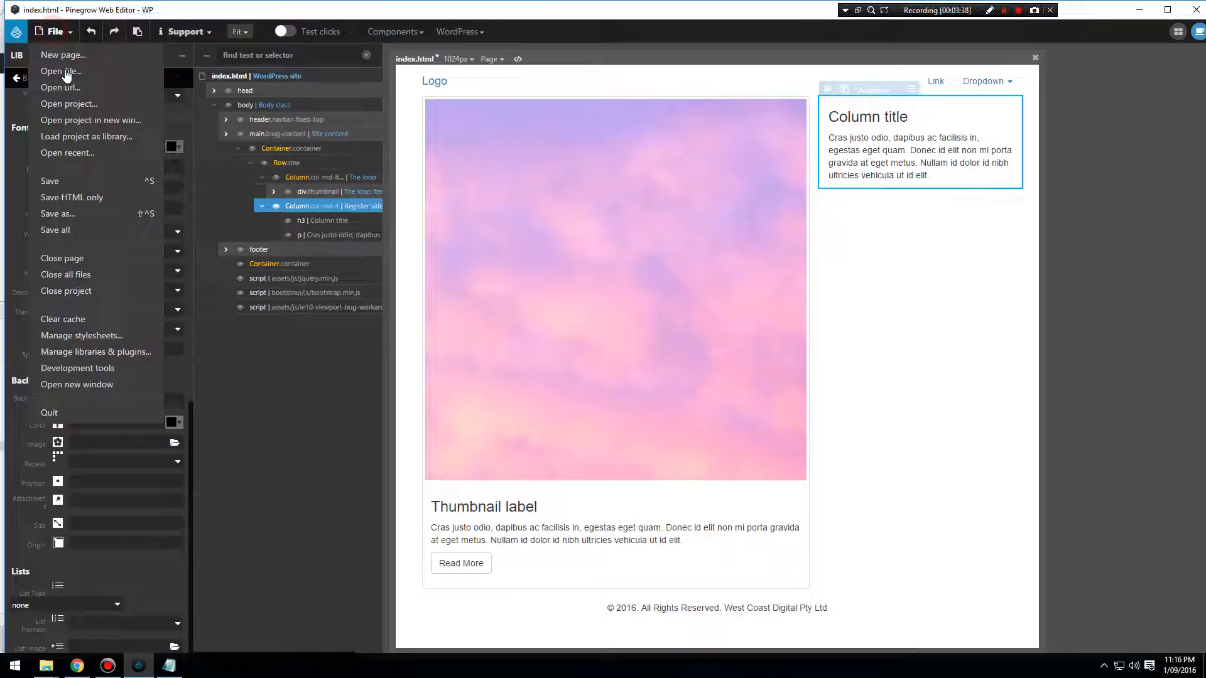
{"action": "left_click", "coordinate": [66, 181]}
{"action": "left_click", "coordinate": [867, 193]}
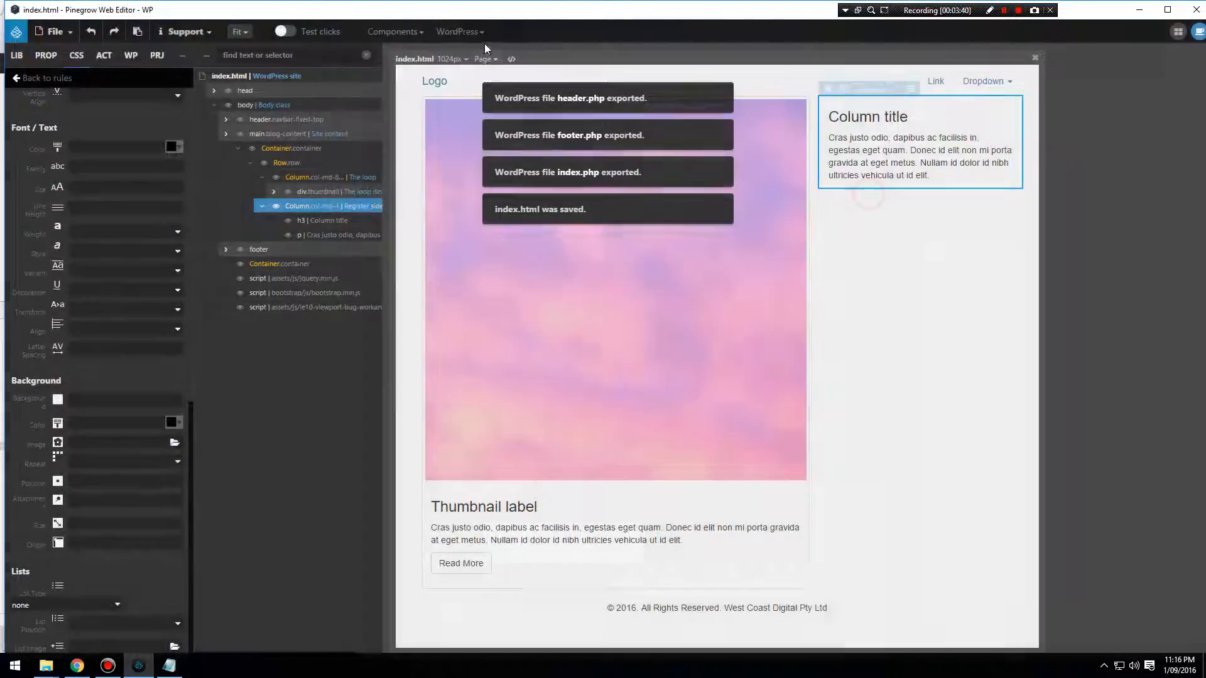
{"action": "left_click", "coordinate": [468, 32]}
{"action": "left_click", "coordinate": [485, 51]}
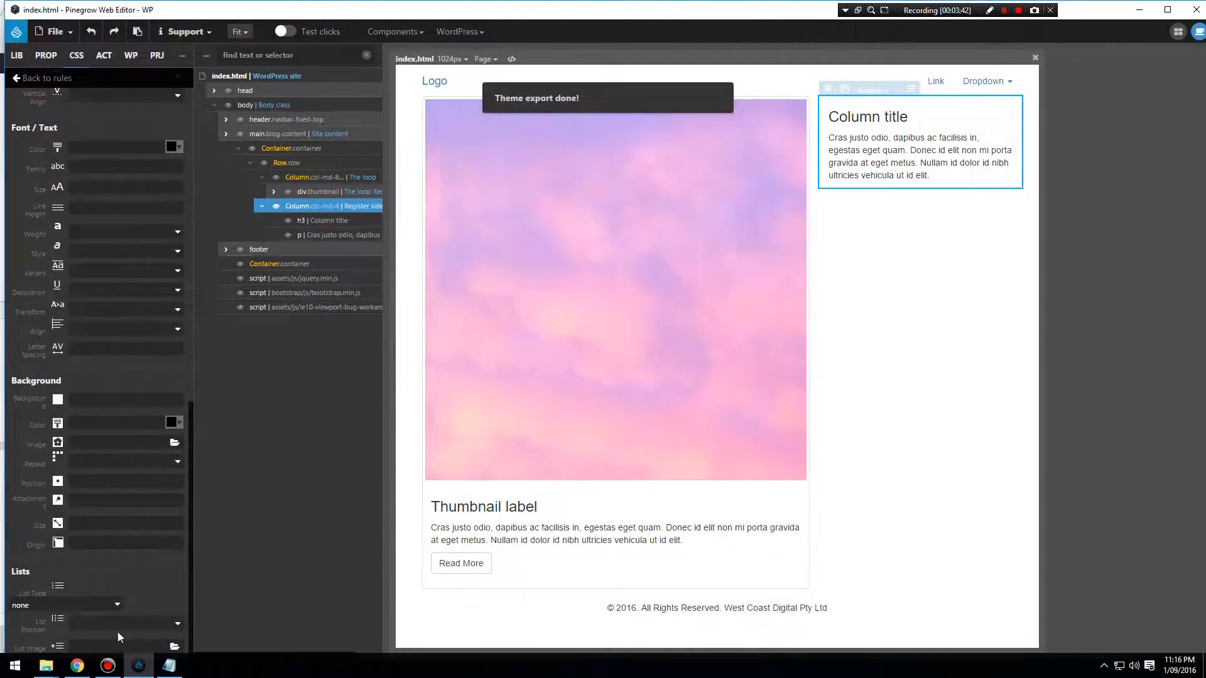
Switch to Chrome, reload the sandbox home page and check the restyled sidebar widgets.
{"action": "left_click", "coordinate": [76, 666]}
{"action": "left_click", "coordinate": [50, 27]}
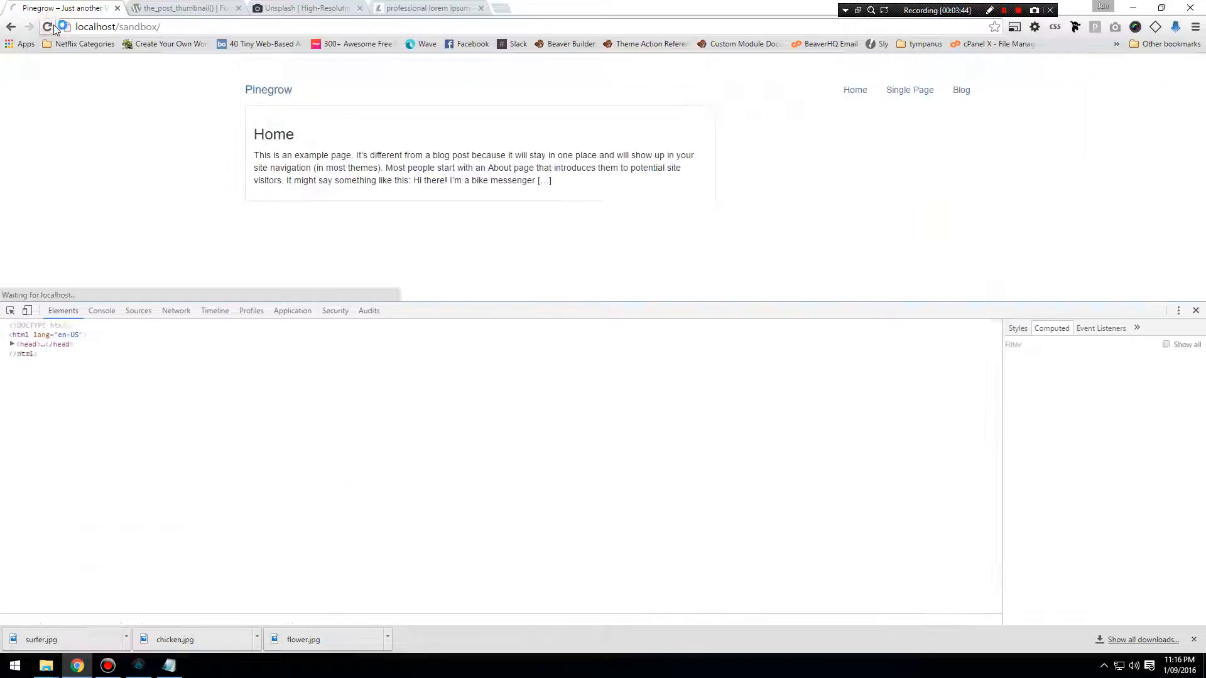
{"action": "scroll", "coordinate": [814, 292], "scroll_direction": "down", "scroll_amount": 1}
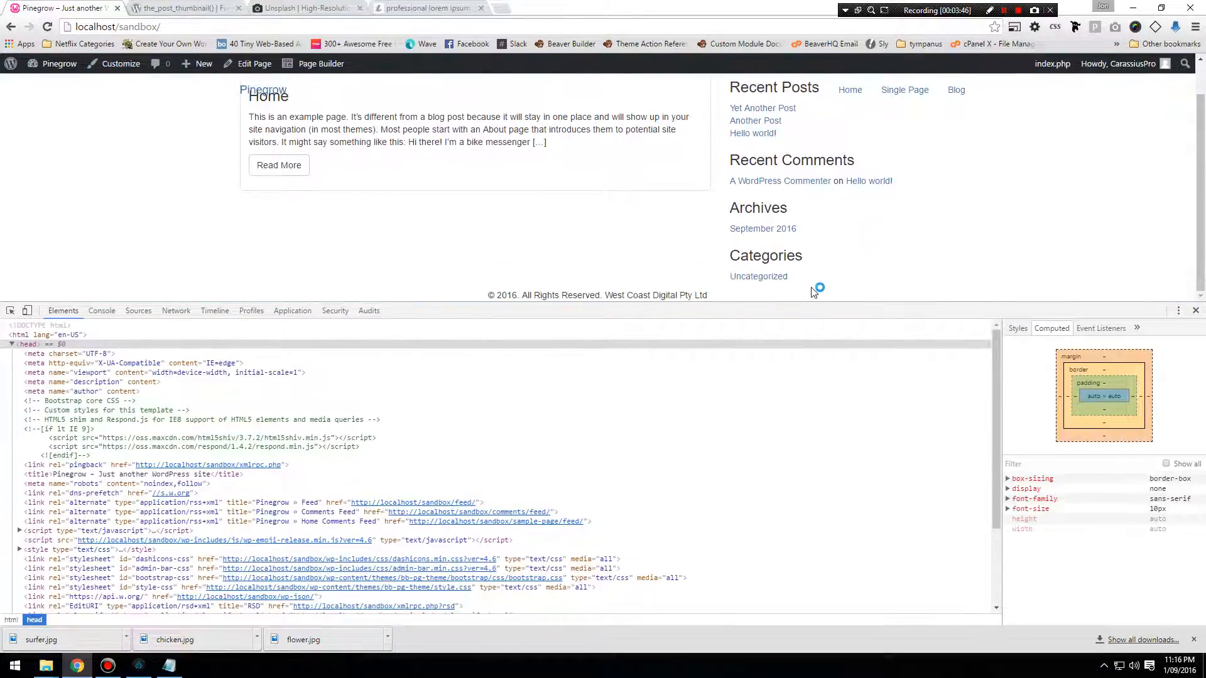
{"action": "scroll", "coordinate": [814, 291], "scroll_direction": "up", "scroll_amount": 1}
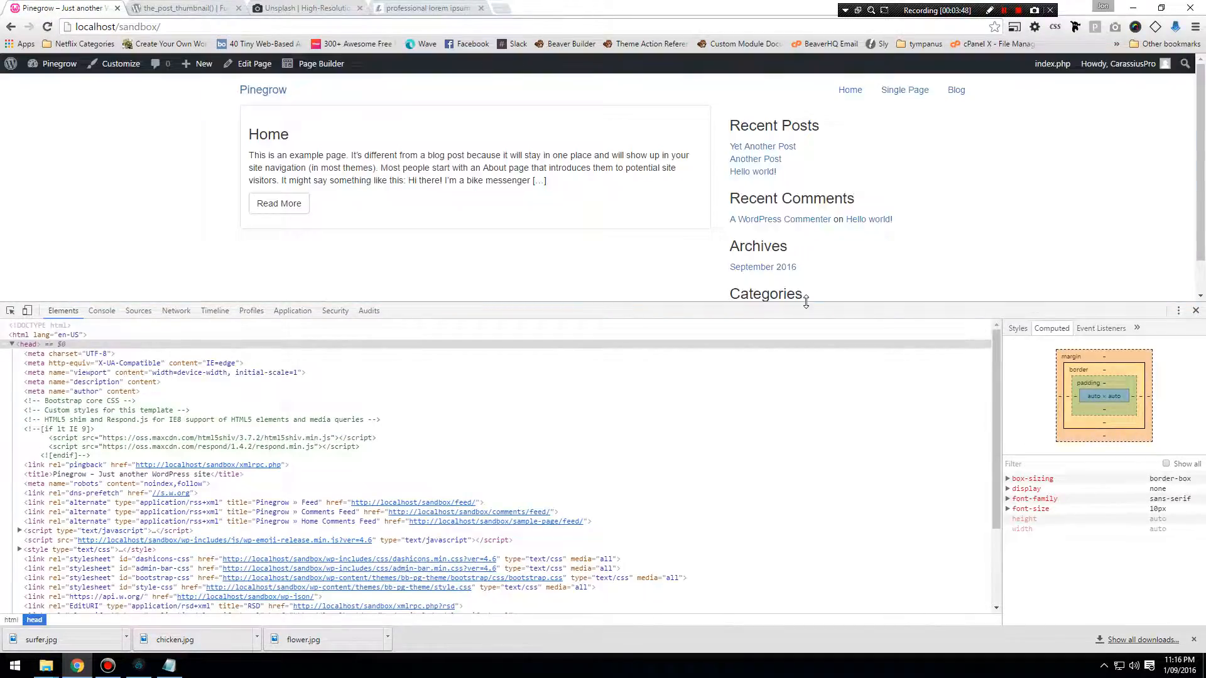
{"action": "scroll", "coordinate": [812, 256], "scroll_direction": "down", "scroll_amount": 1}
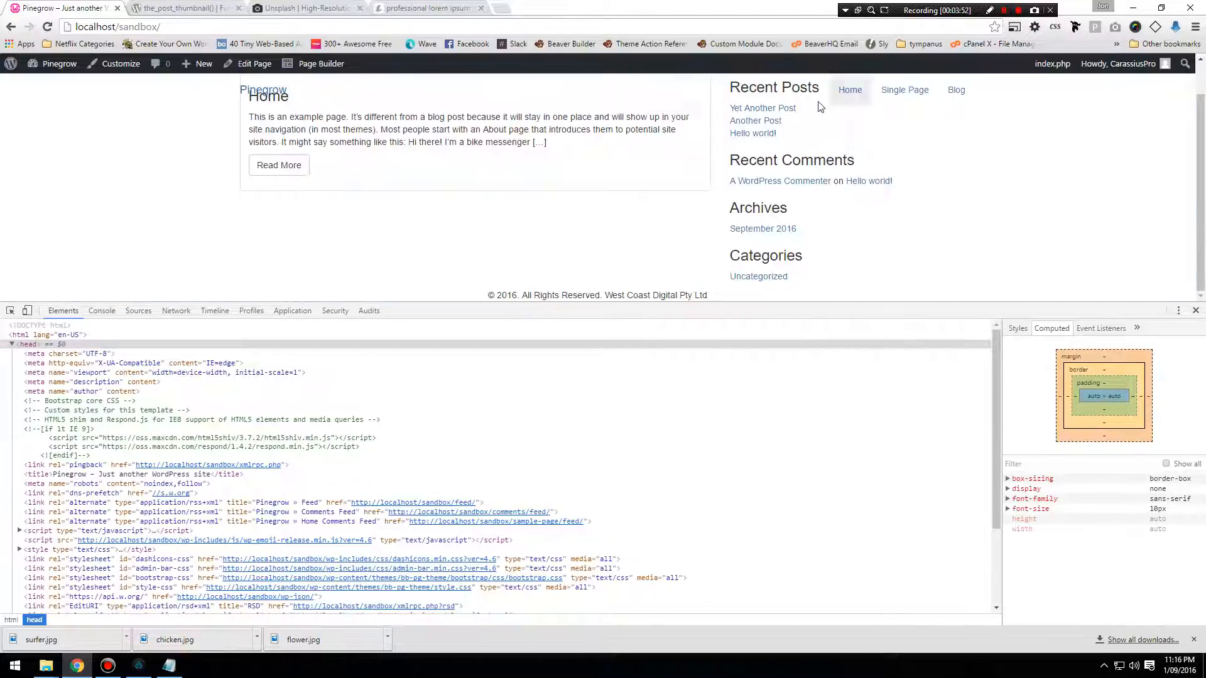
{"action": "scroll", "coordinate": [839, 164], "scroll_direction": "up", "scroll_amount": 1}
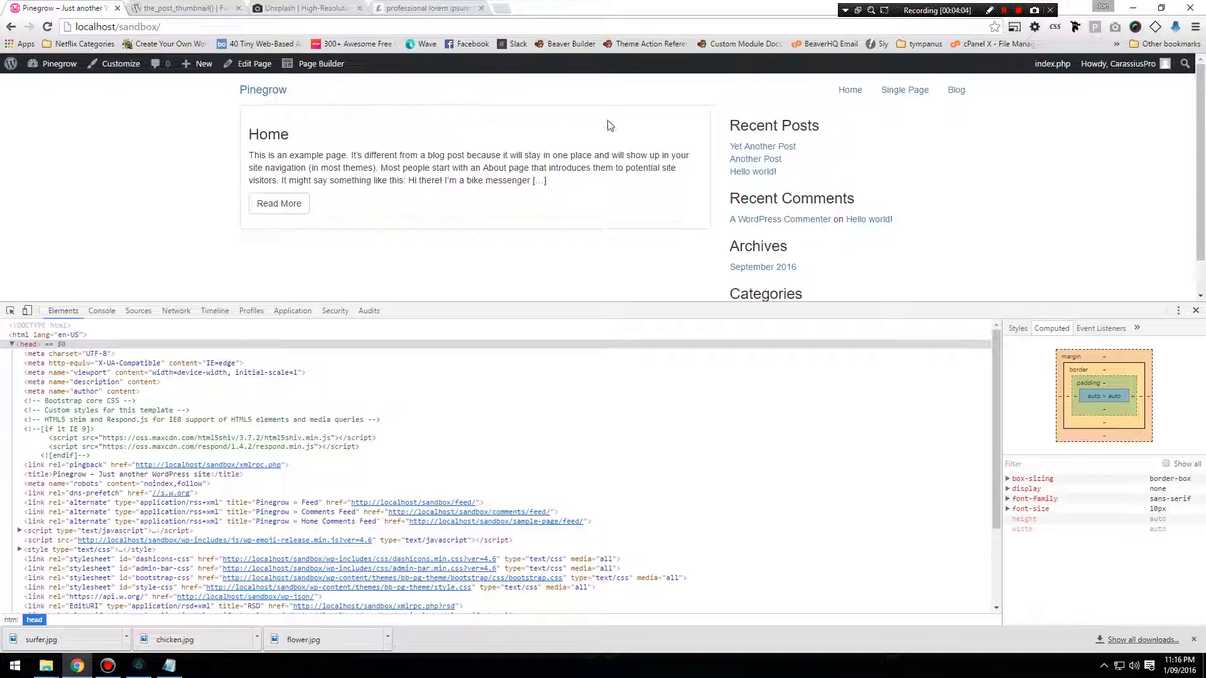
Inspect the Home post's card, select its parent thumbnail div and expand its computed border-bottom-color.
{"action": "right_click", "coordinate": [281, 111]}
{"action": "left_click", "coordinate": [331, 272]}
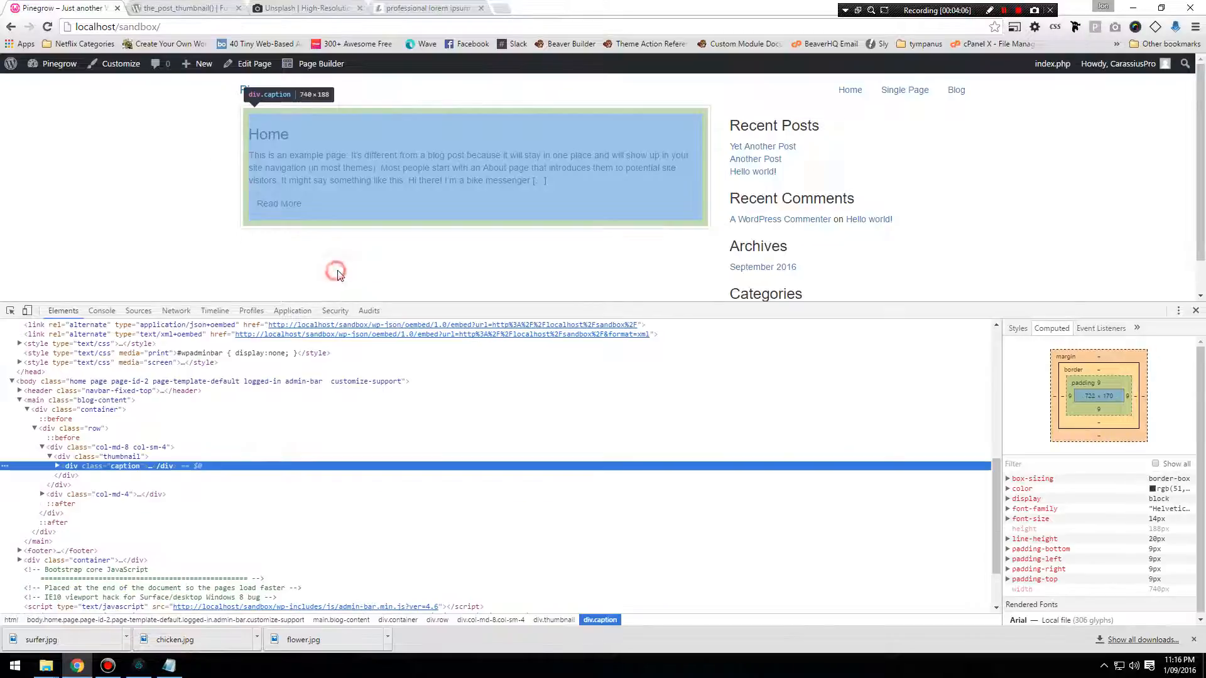
{"action": "left_click", "coordinate": [135, 458]}
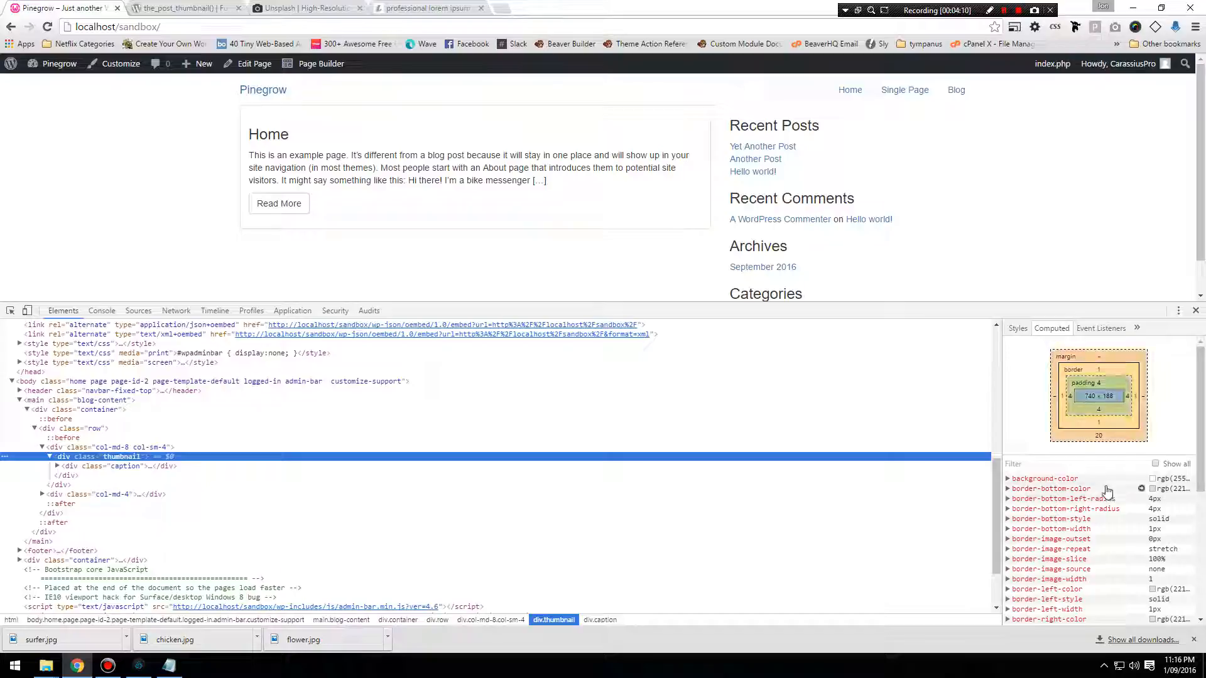
{"action": "left_click", "coordinate": [1008, 489]}
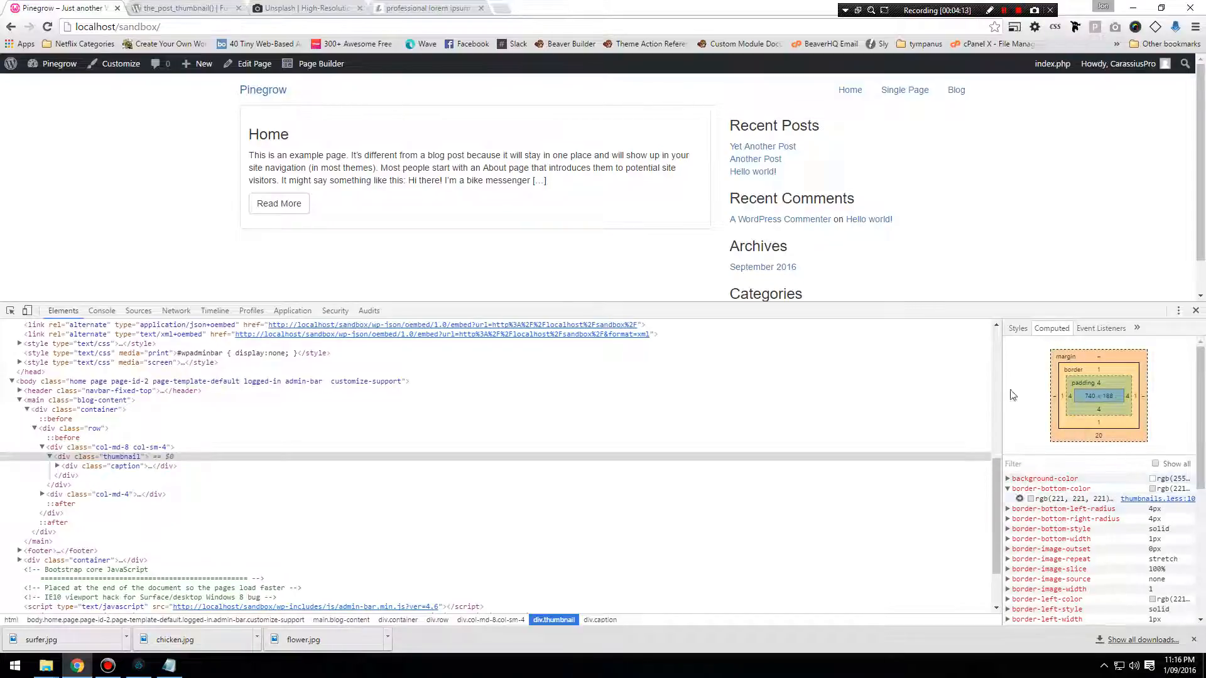
Review the style rules applied to the thumbnail div, and switch to Pinegrow.
{"action": "left_click", "coordinate": [1018, 329]}
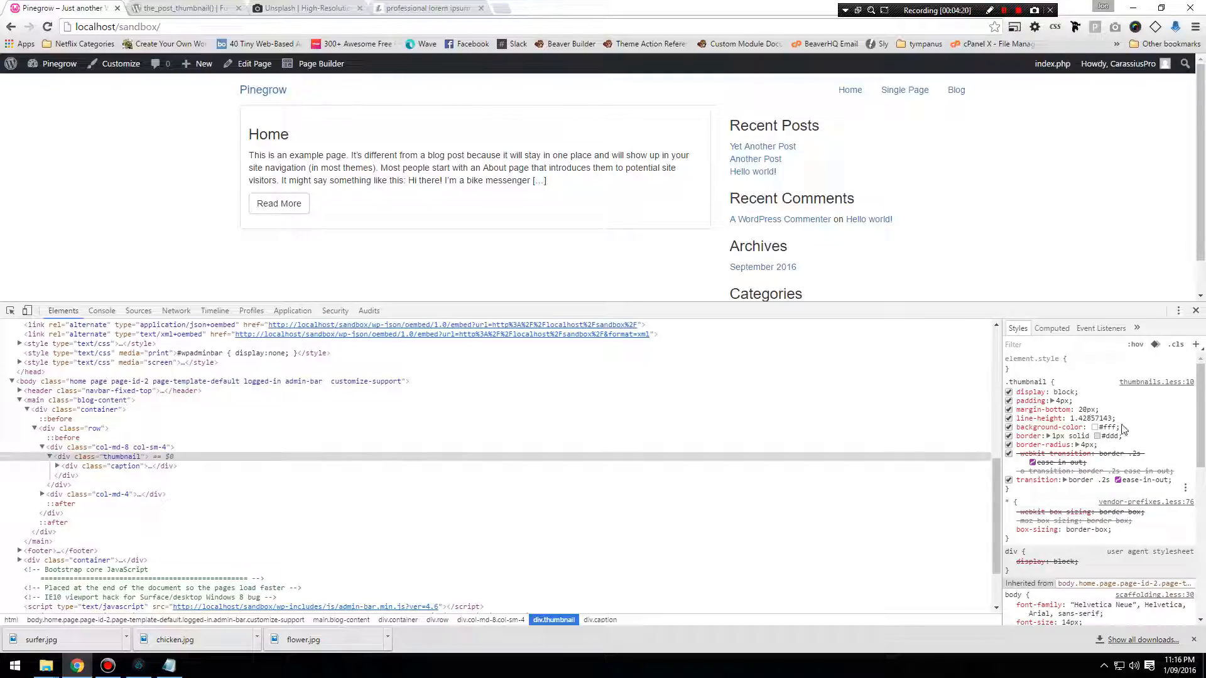
{"action": "left_click", "coordinate": [138, 674]}
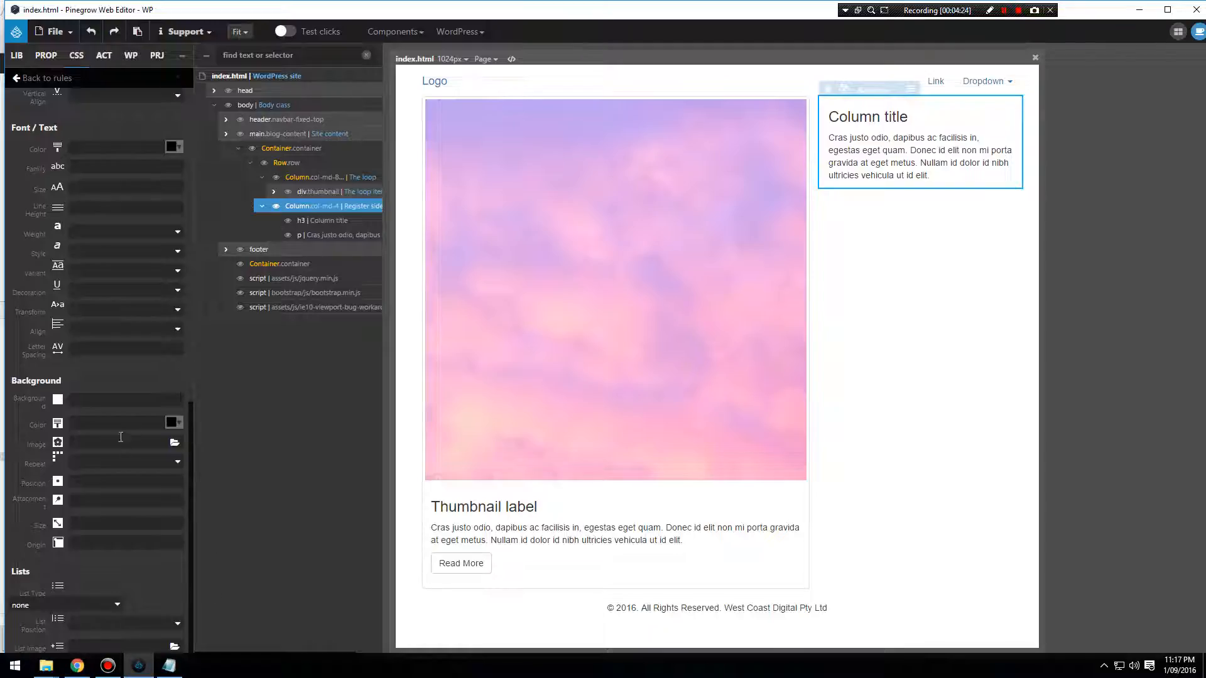
{"action": "left_click", "coordinate": [100, 399]}
{"action": "type", "text": "#fff"}
{"action": "left_click", "coordinate": [103, 399]}
{"action": "left_click", "coordinate": [92, 427]}
{"action": "type", "text": "#fff"}
{"action": "left_click_drag", "start_coordinate": [93, 424], "coordinate": [38, 420]}
{"action": "key", "text": "BackSpace"}
Try picking the off-white #fdf7f7 as the background color of the #sidebar ul rule.
{"action": "left_click", "coordinate": [173, 422]}
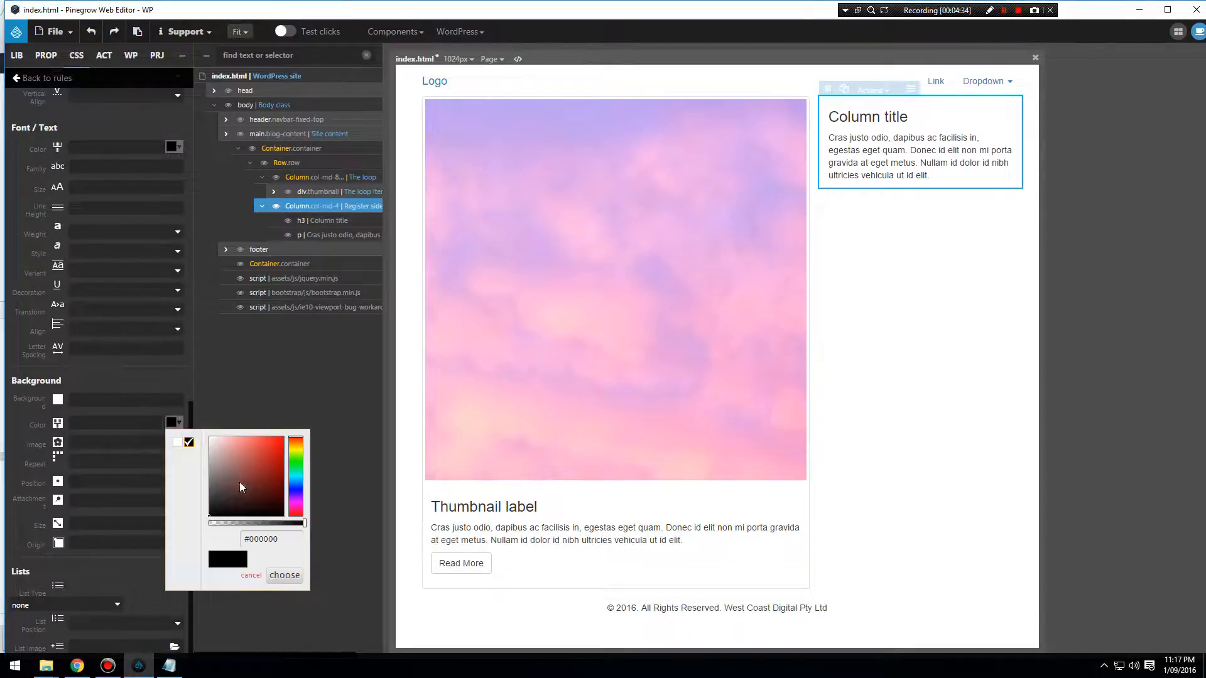
{"action": "left_click", "coordinate": [216, 447]}
{"action": "left_click_drag", "start_coordinate": [216, 447], "coordinate": [209, 438]}
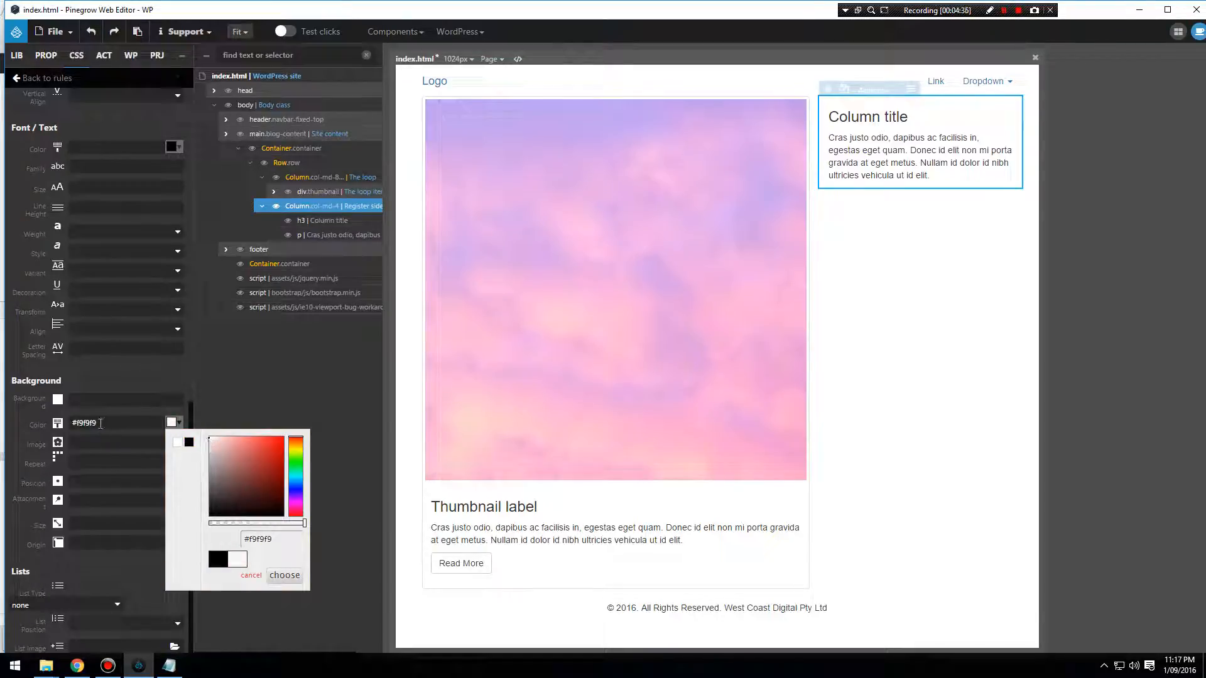
{"action": "left_click", "coordinate": [122, 412]}
{"action": "left_click", "coordinate": [174, 422]}
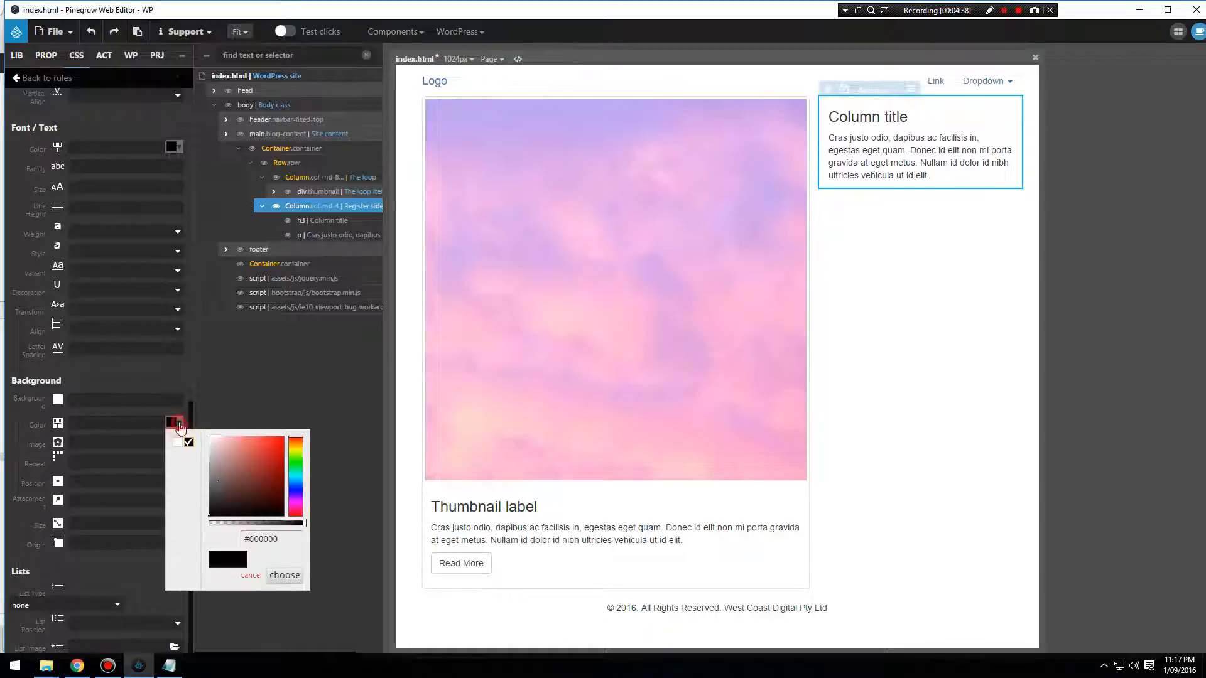
{"action": "mouse_move", "coordinate": [214, 456]}
{"action": "left_mouse_down"}
{"action": "mouse_move", "coordinate": [198, 423]}
{"action": "mouse_move", "coordinate": [212, 442]}
{"action": "left_mouse_up"}
{"action": "left_click", "coordinate": [173, 423]}
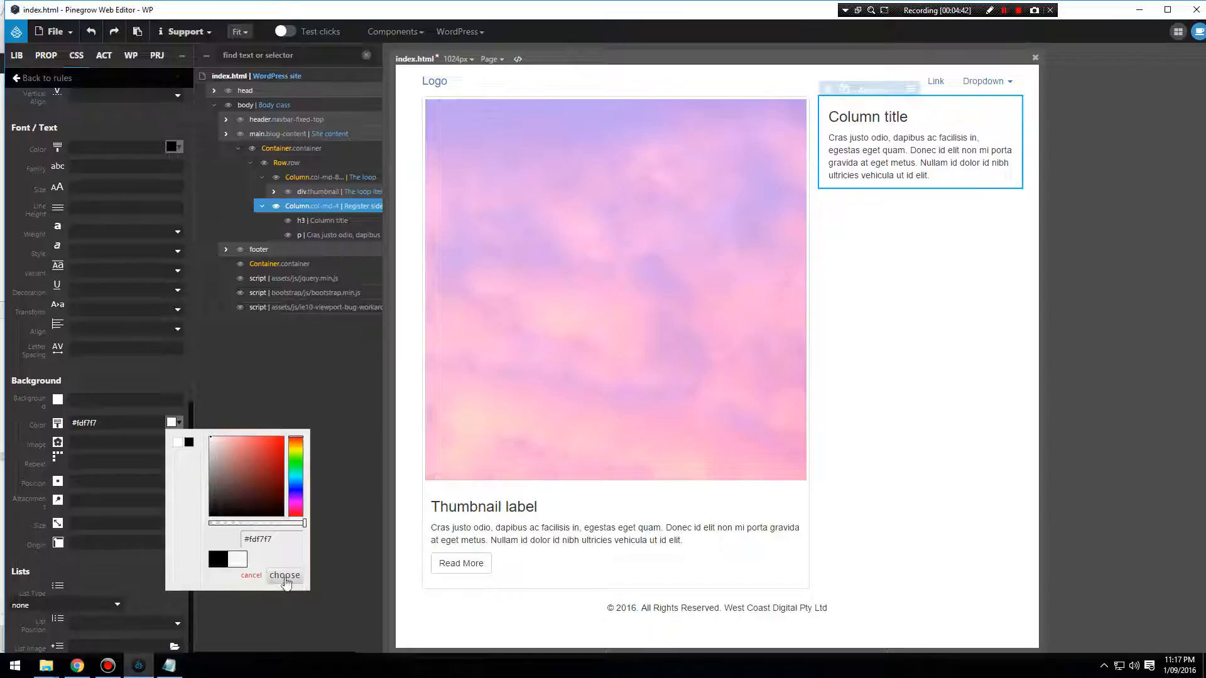
{"action": "left_click", "coordinate": [285, 576]}
Set the background color of the #sidebar ul rule to #ffffff.
{"action": "triple_click", "coordinate": [120, 429]}
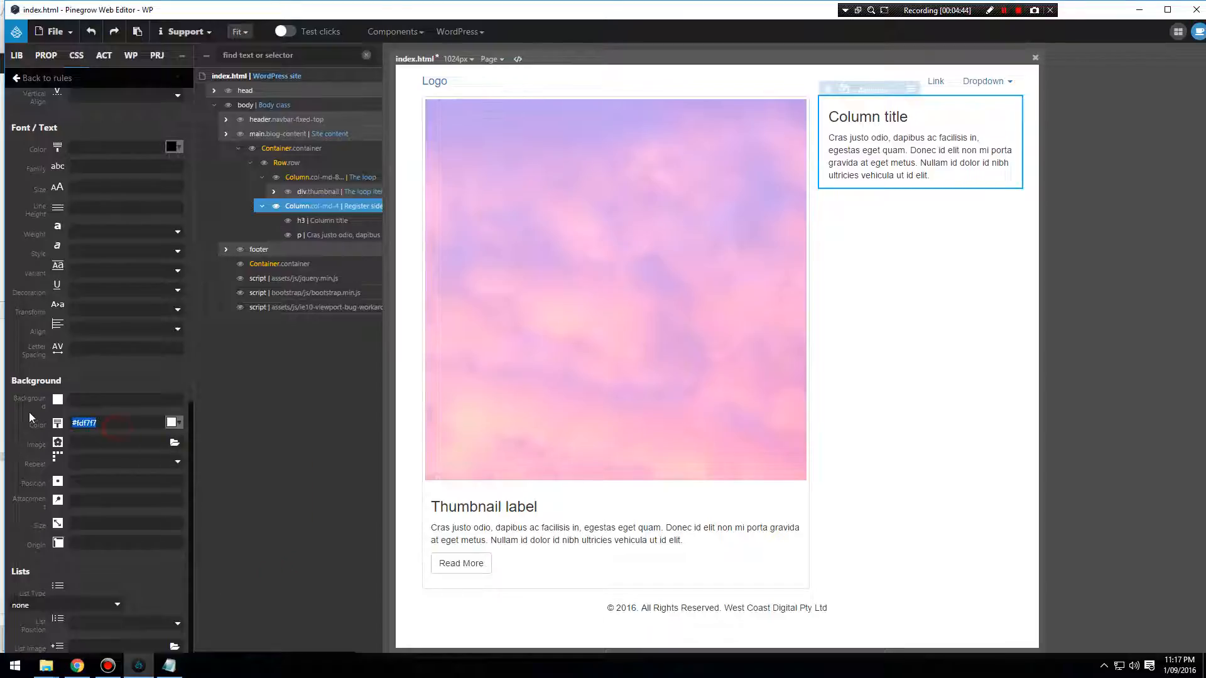
{"action": "type", "text": "#ffffff"}
{"action": "left_click", "coordinate": [105, 423]}
Give the #sidebar ul rule a 1px solid #ddd border and a 20px bottom margin.
{"action": "scroll", "coordinate": [138, 418], "scroll_direction": "up", "scroll_amount": 8}
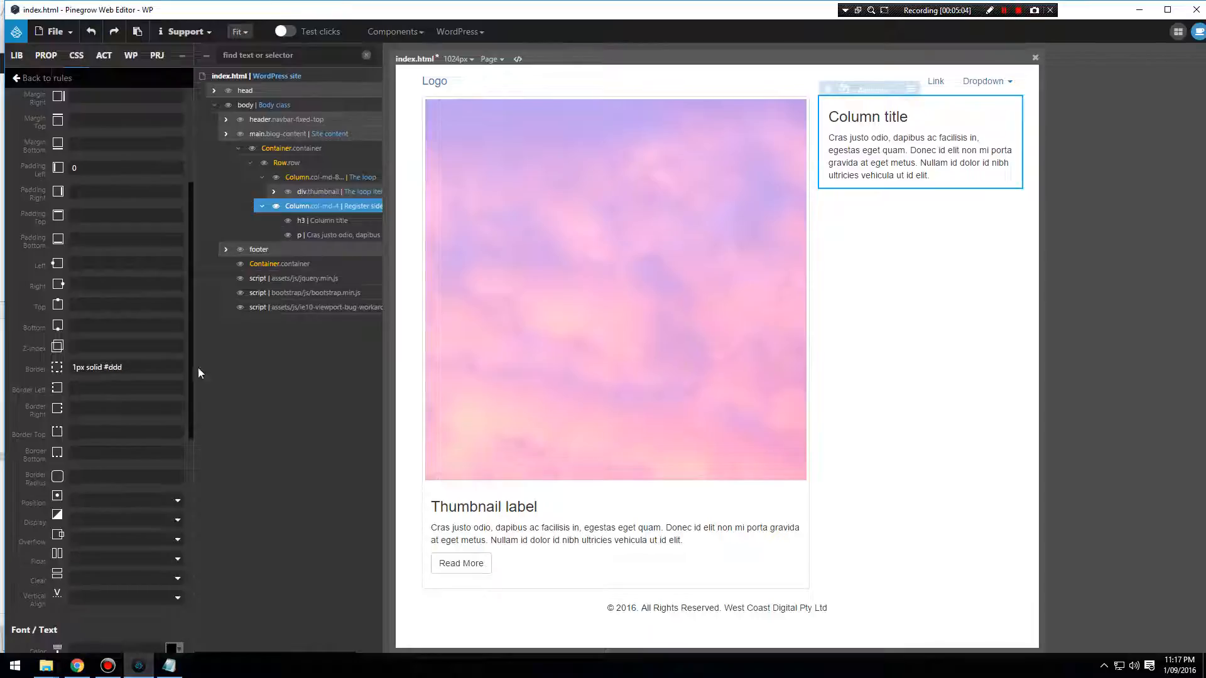
{"action": "left_click", "coordinate": [55, 32]}
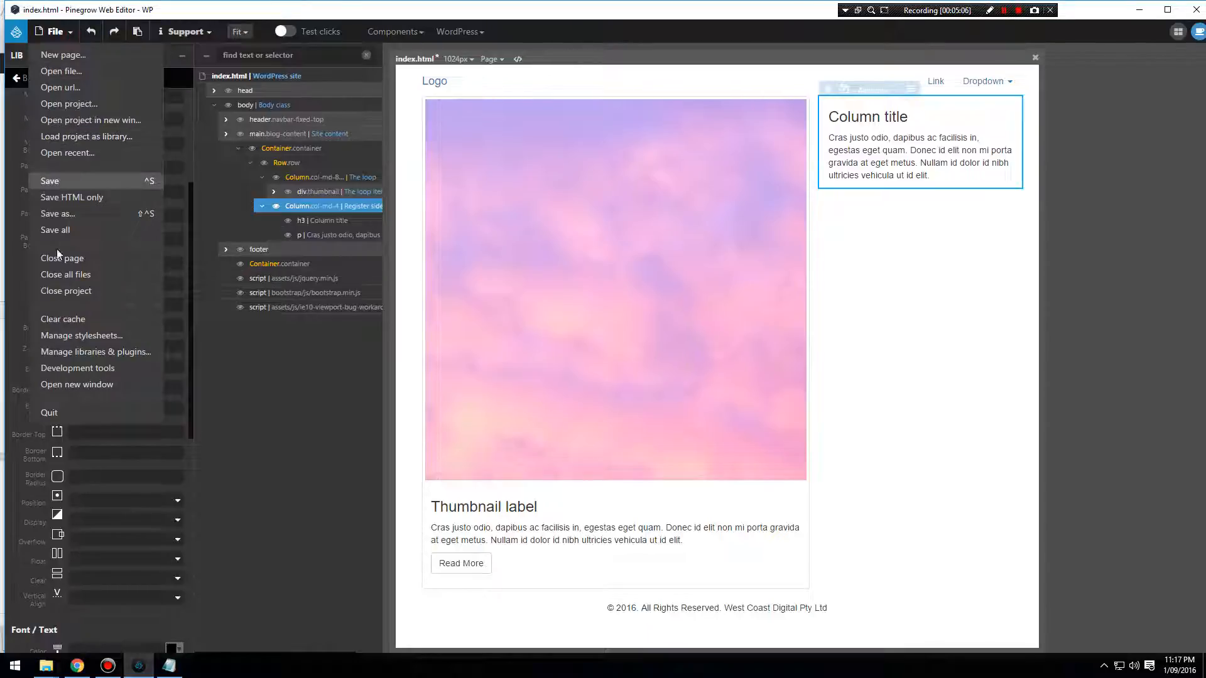
{"action": "left_click", "coordinate": [8, 431]}
{"action": "scroll", "coordinate": [13, 430], "scroll_direction": "up", "scroll_amount": 2}
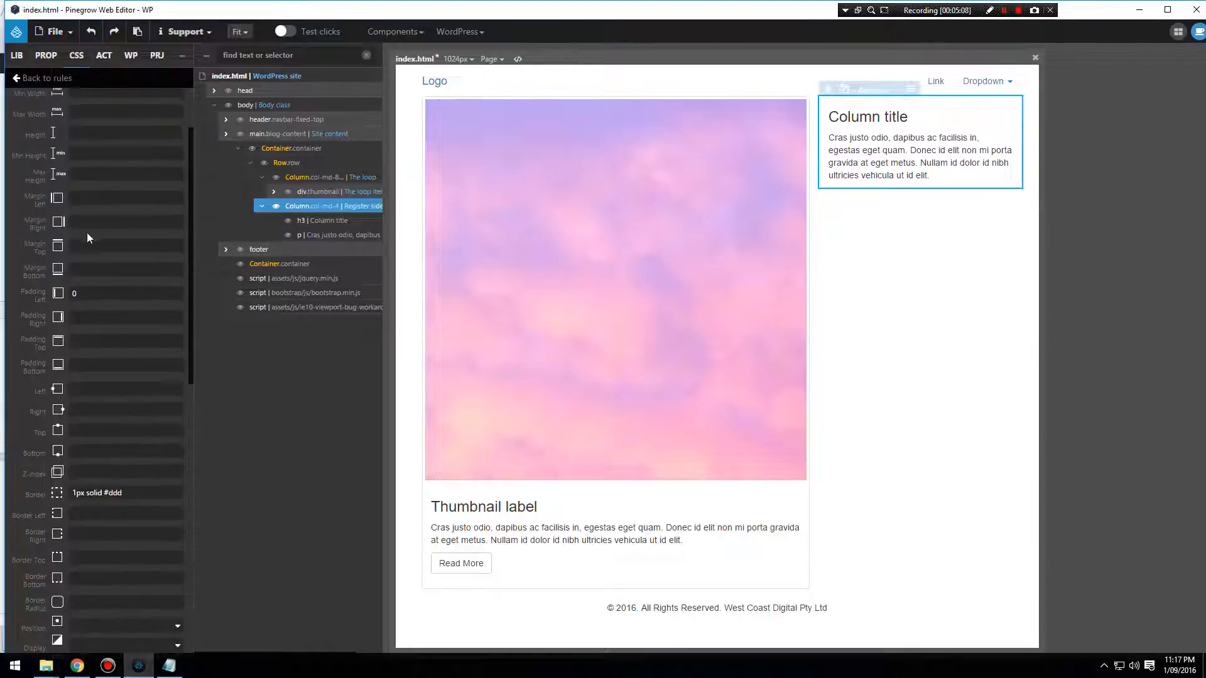
{"action": "left_click", "coordinate": [87, 271]}
Save index.html with the updated #sidebar ul styling and export the WordPress theme.
{"action": "left_click", "coordinate": [62, 36]}
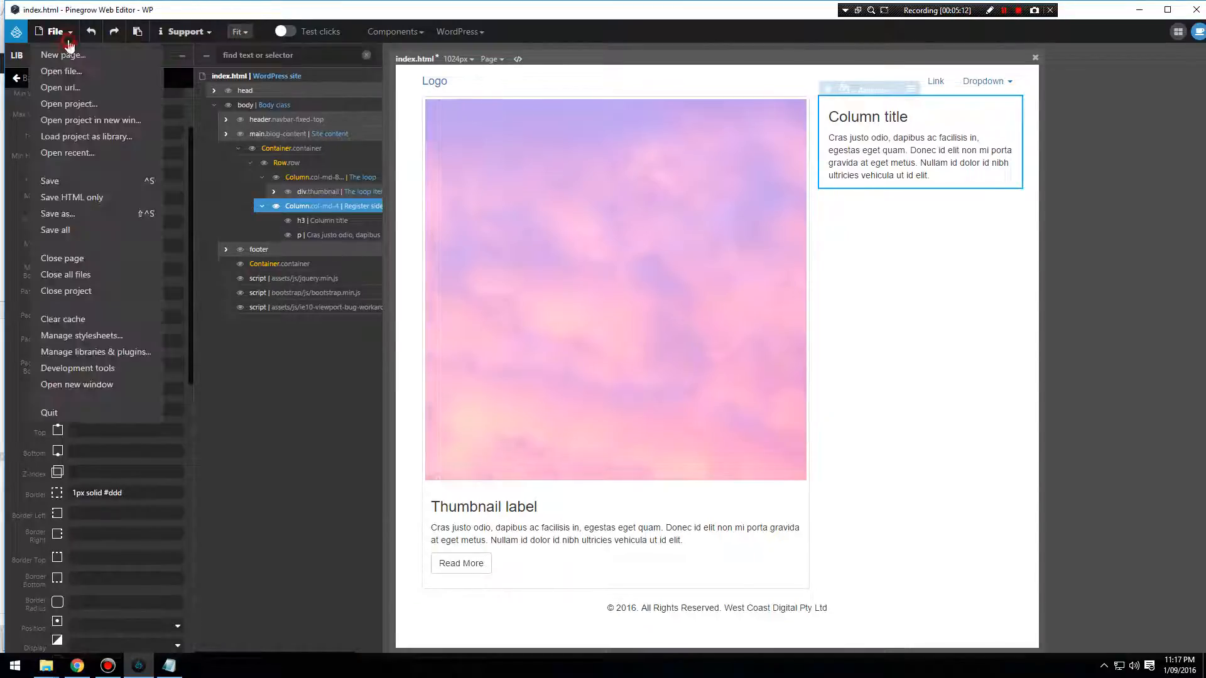
{"action": "left_click", "coordinate": [65, 182]}
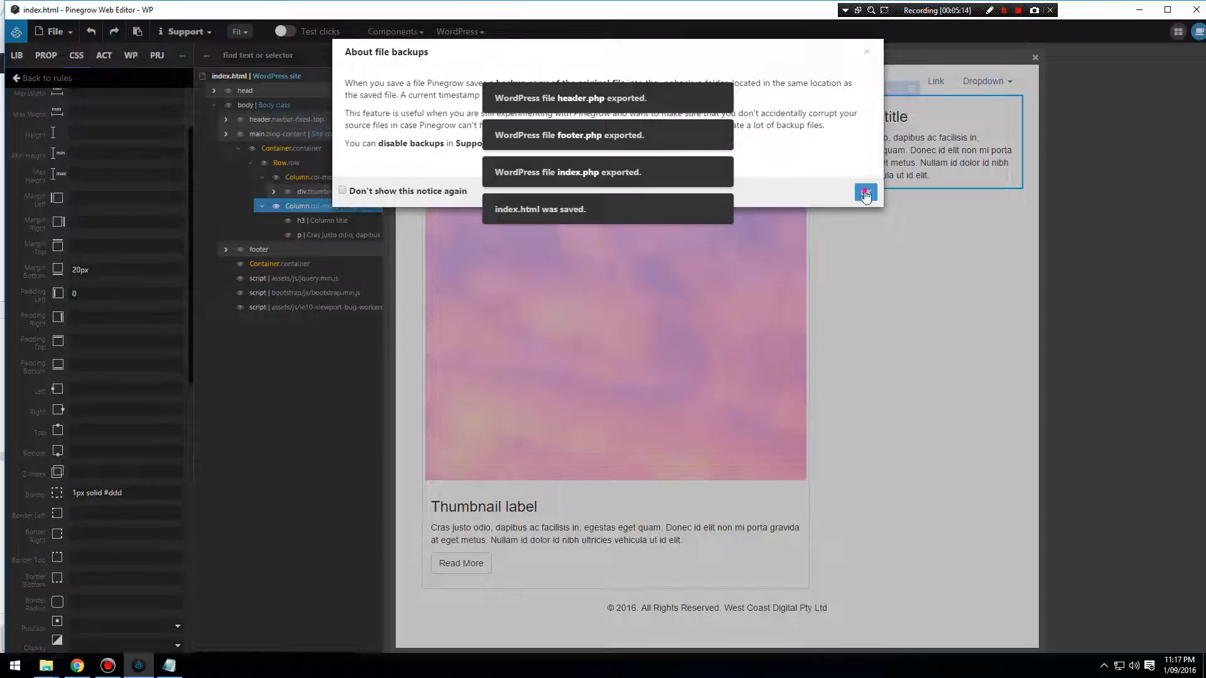
{"action": "left_click", "coordinate": [865, 191]}
{"action": "left_click", "coordinate": [482, 34]}
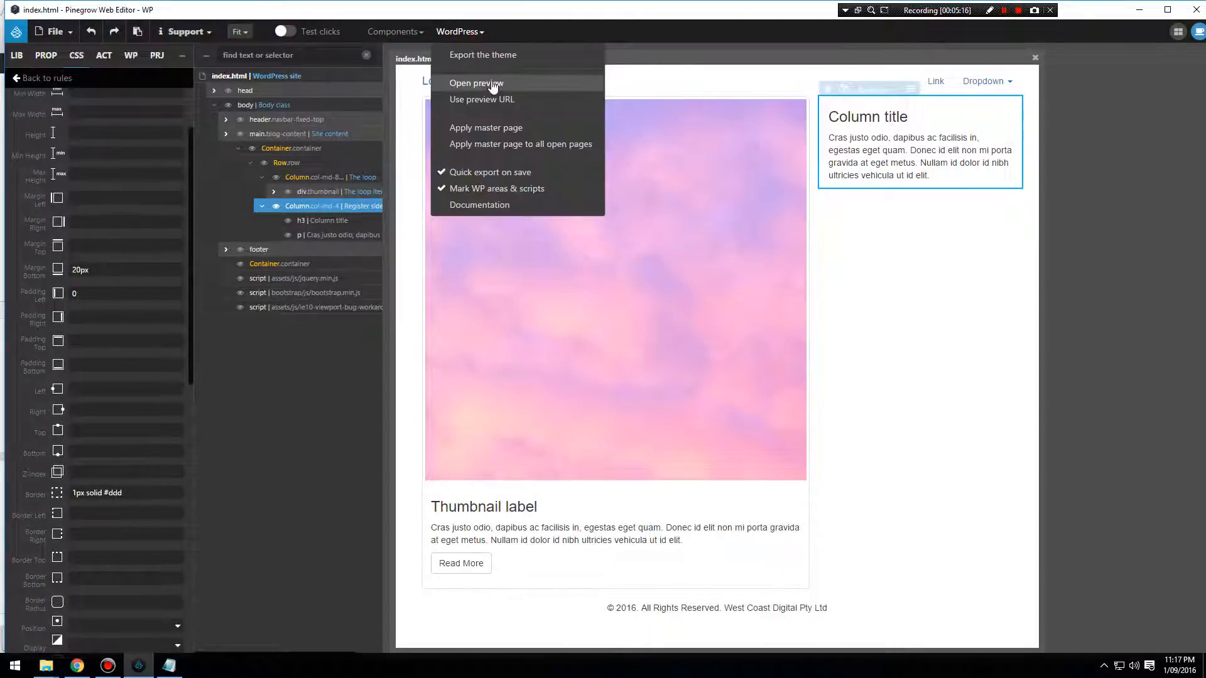
{"action": "left_click", "coordinate": [494, 58]}
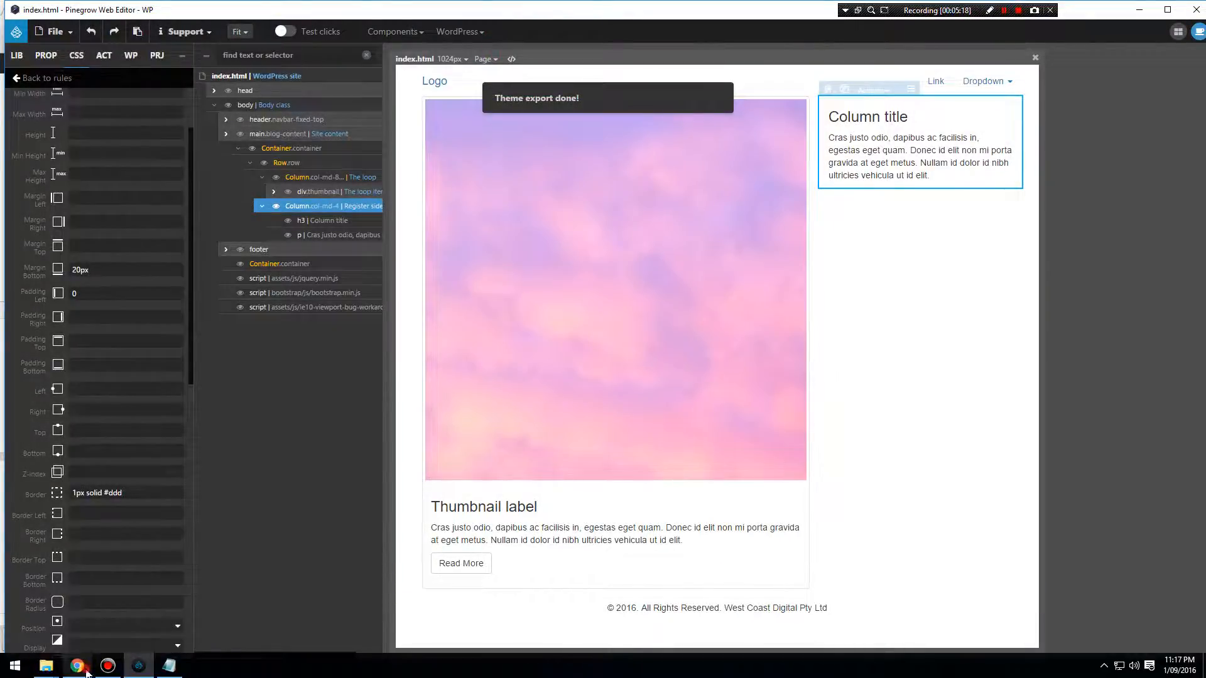
Switch to Chrome and reload the sandbox home page to check the sidebar's borders and spacing.
{"action": "left_click", "coordinate": [77, 666]}
{"action": "left_click", "coordinate": [47, 26]}
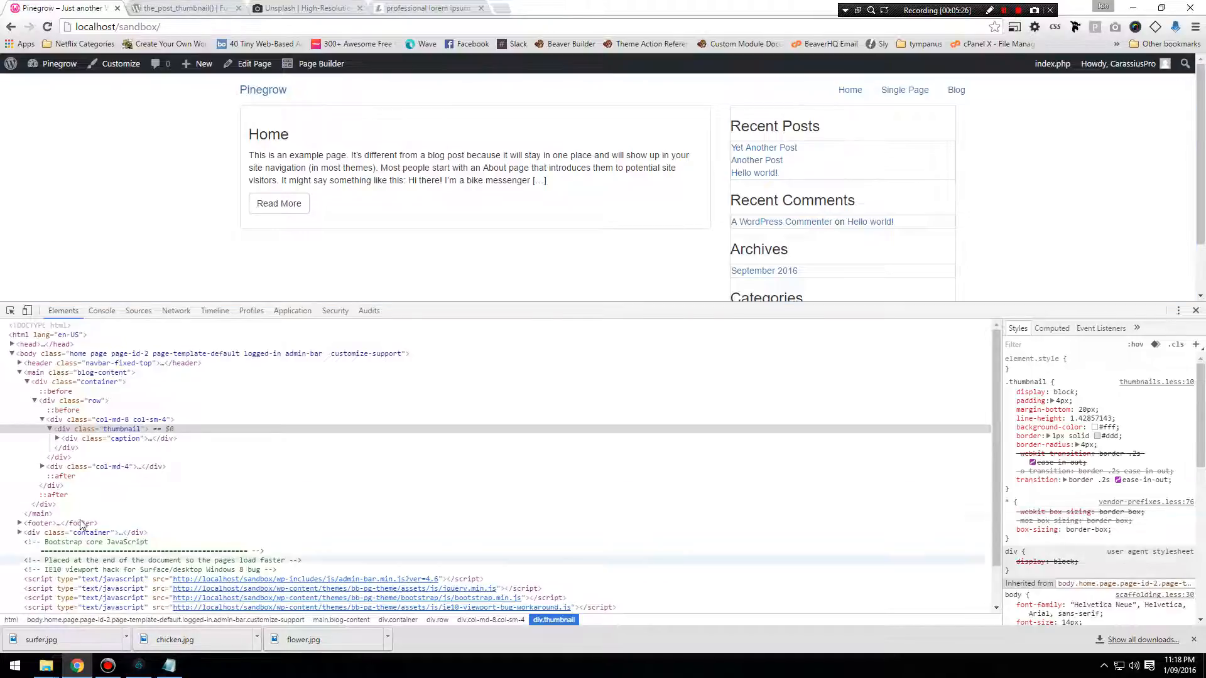
Back in Pinegrow, clear the border and bottom margin from the #sidebar ul rule and enter #ffffff as its background color.
{"action": "key", "text": "alt+Tab"}
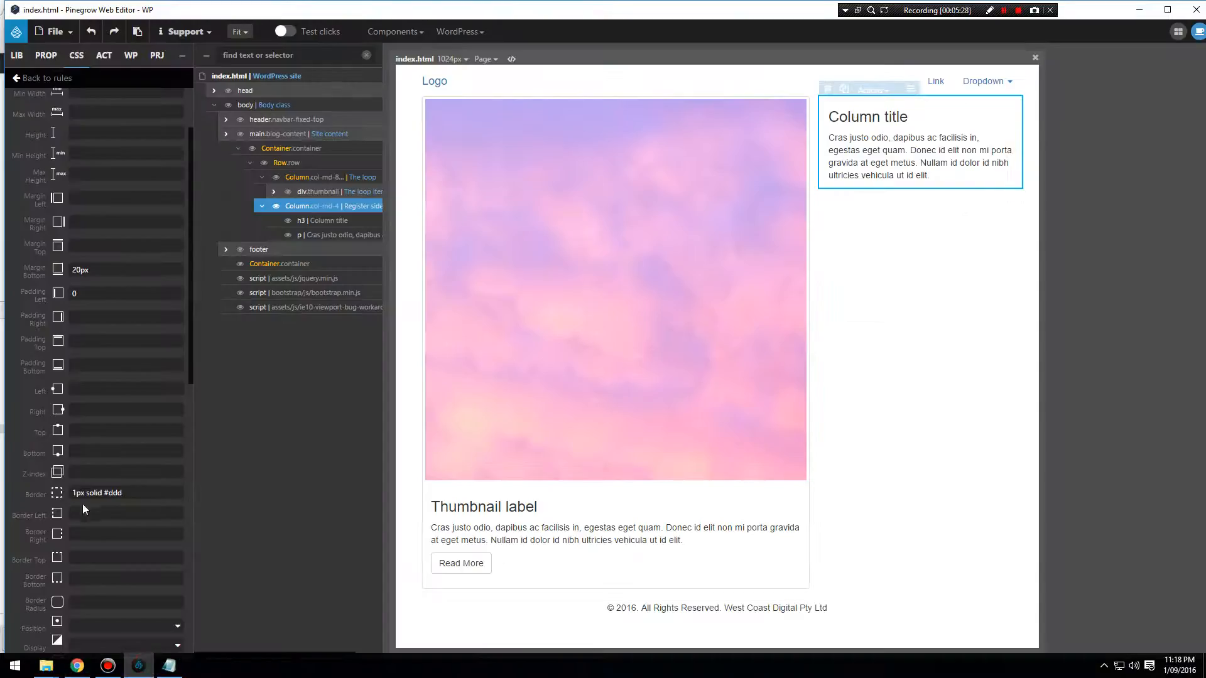
{"action": "left_click_drag", "start_coordinate": [137, 490], "coordinate": [25, 478]}
{"action": "key", "text": "BackSpace"}
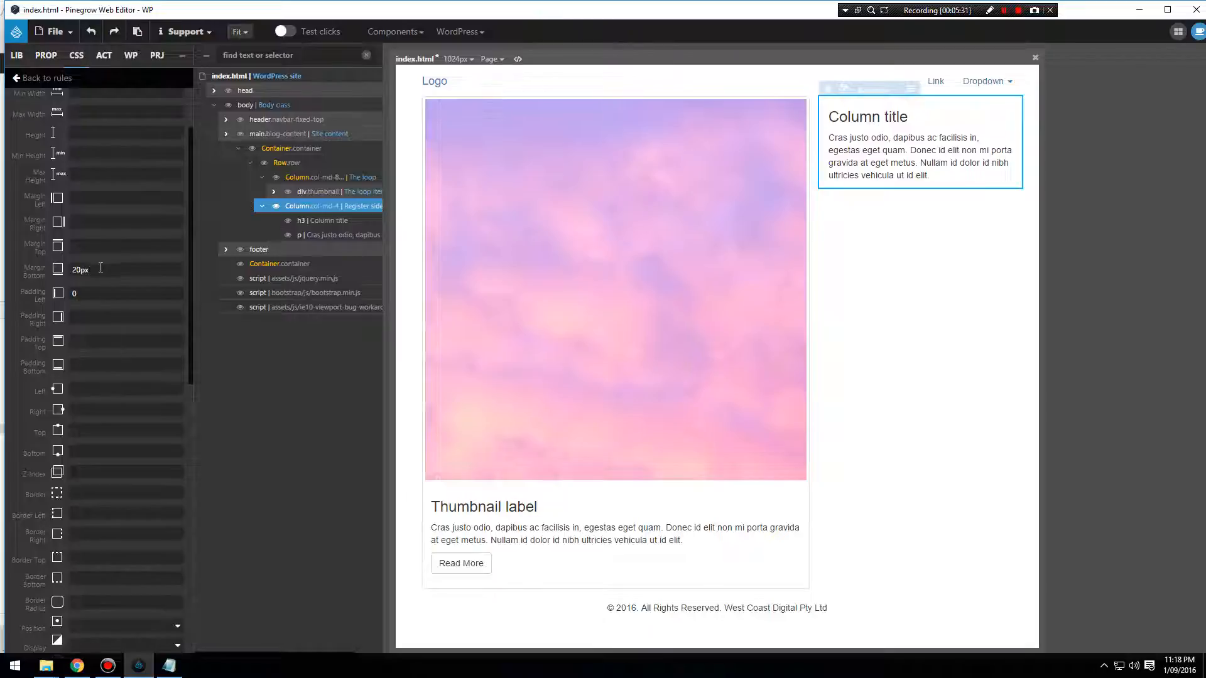
{"action": "scroll", "coordinate": [122, 451], "scroll_direction": "down", "scroll_amount": 10}
{"action": "left_click", "coordinate": [107, 424]}
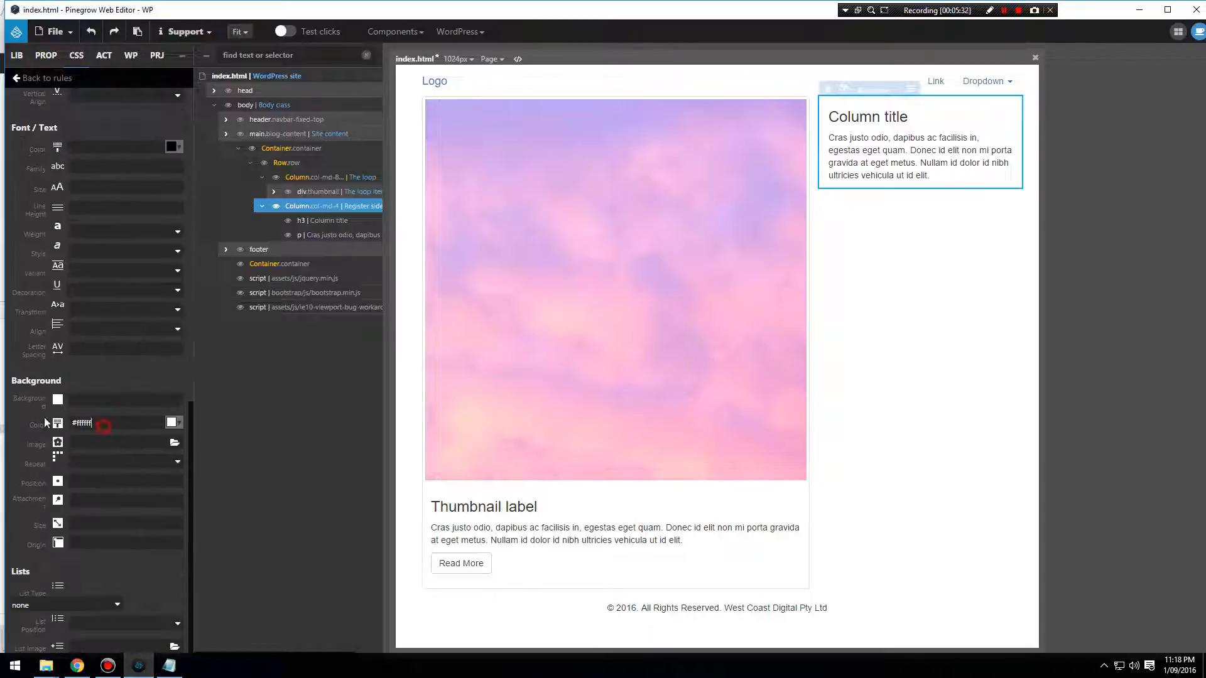
{"action": "type", "text": "#ffffff"}
{"action": "scroll", "coordinate": [114, 424], "scroll_direction": "up", "scroll_amount": 12}
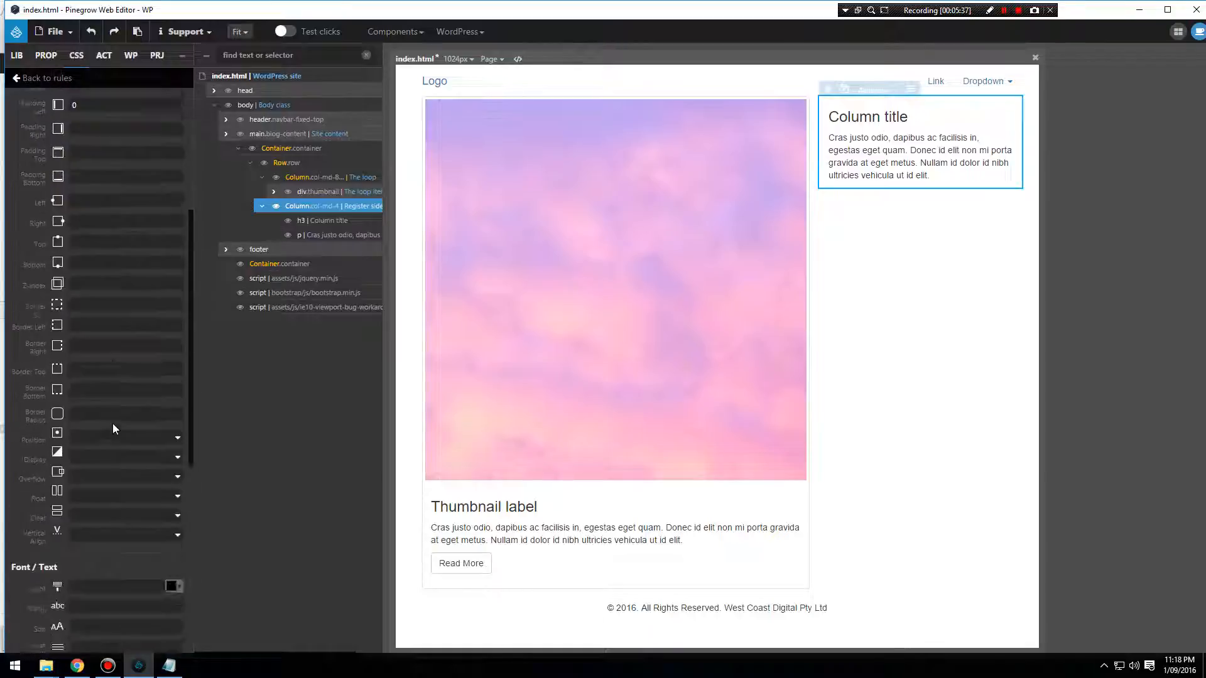
Return to the list of CSS rules and create a new rule for #sidebar li in style.css.
{"action": "left_click", "coordinate": [17, 80]}
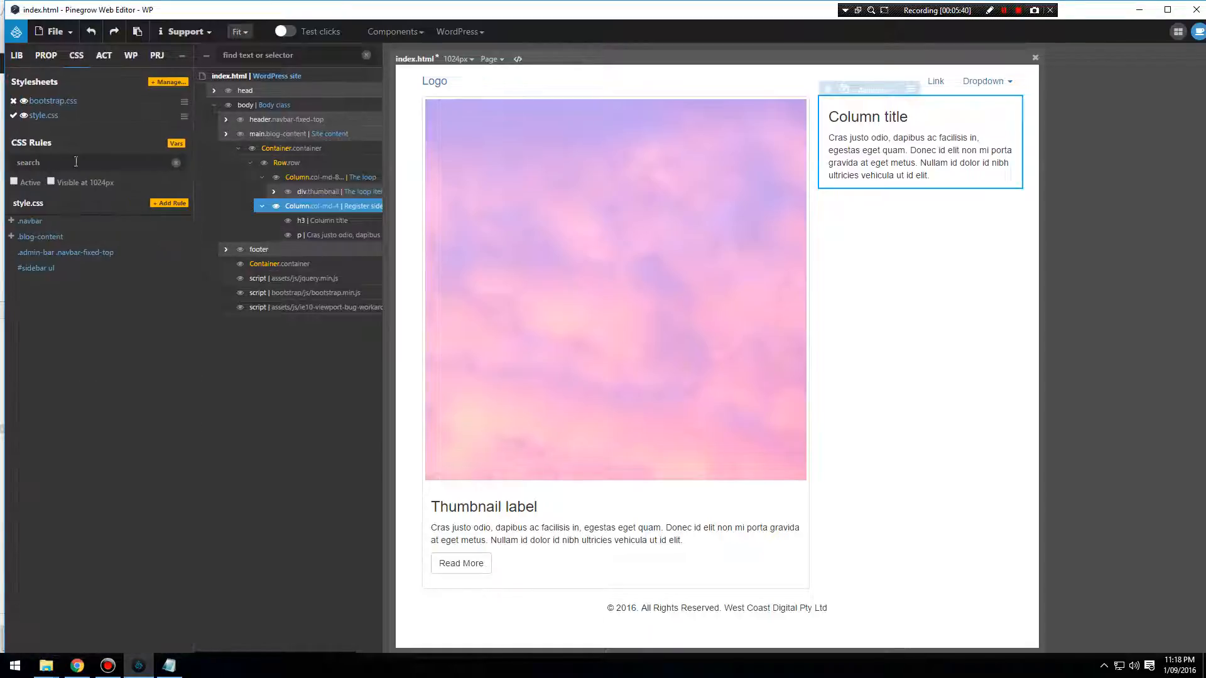
{"action": "left_click", "coordinate": [171, 203]}
{"action": "type", "text": "#sidebar li"}
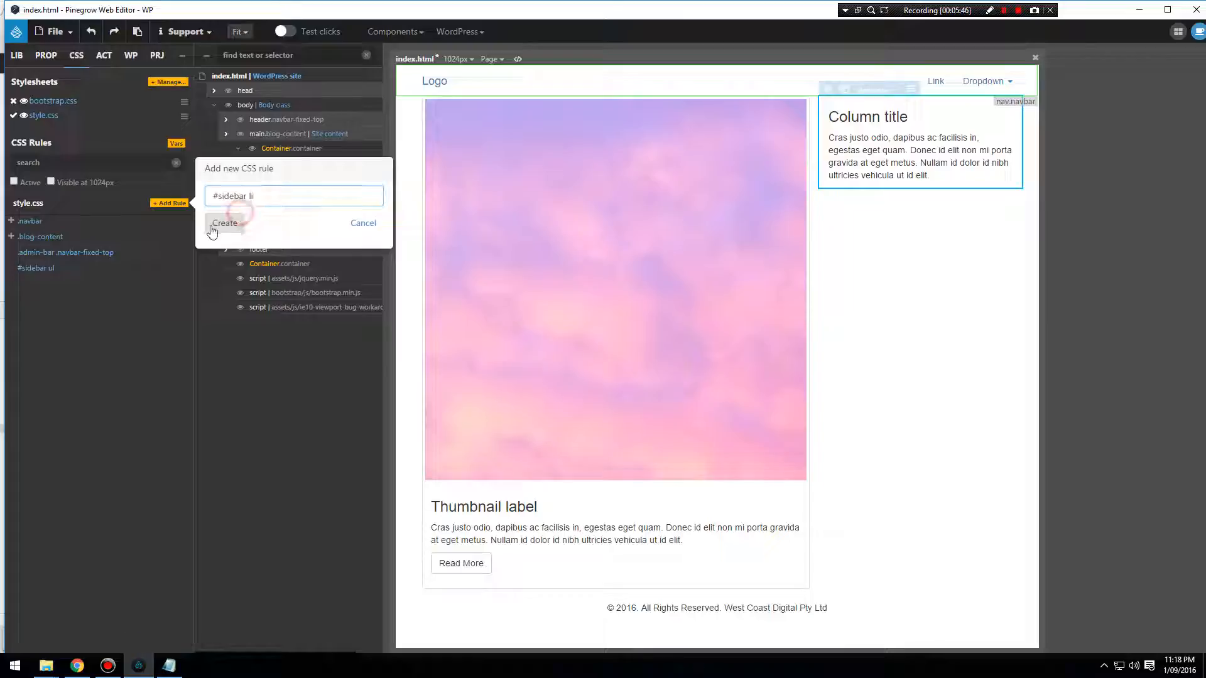
{"action": "left_click", "coordinate": [221, 224]}
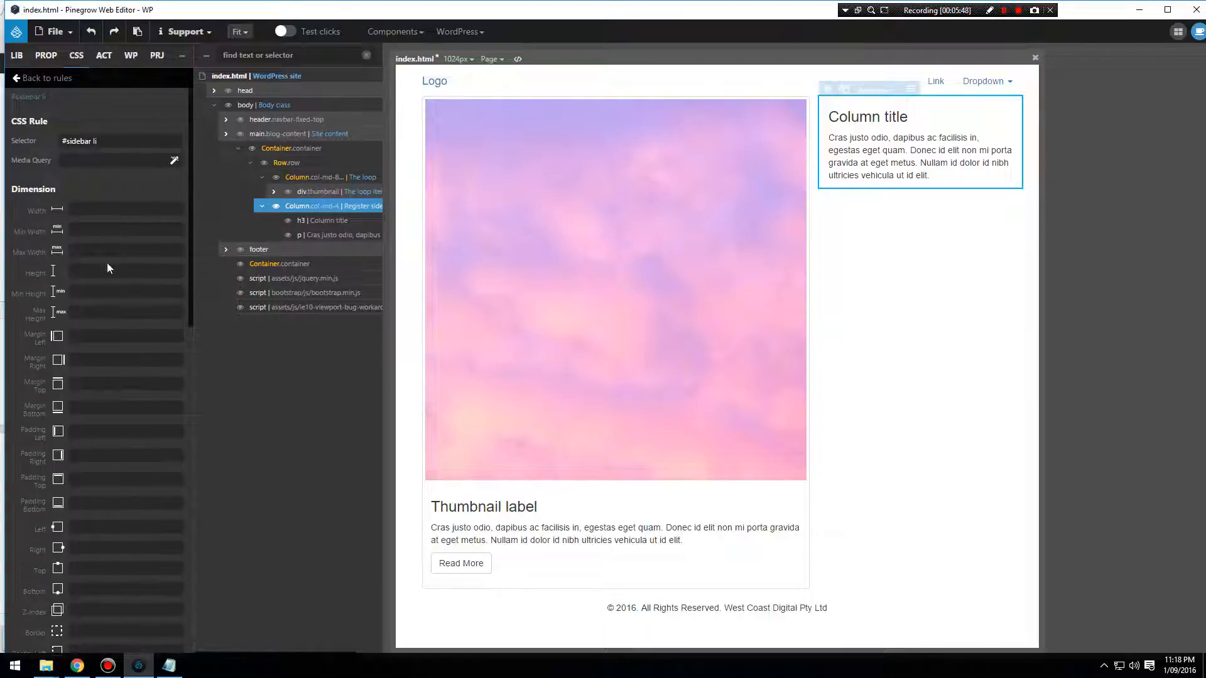
Set the #sidebar li rule's bottom margin to 20px and its border to 1px solid #ddd.
{"action": "left_click", "coordinate": [108, 407]}
{"action": "type", "text": "20px"}
{"action": "scroll", "coordinate": [108, 414], "scroll_direction": "down", "scroll_amount": 2}
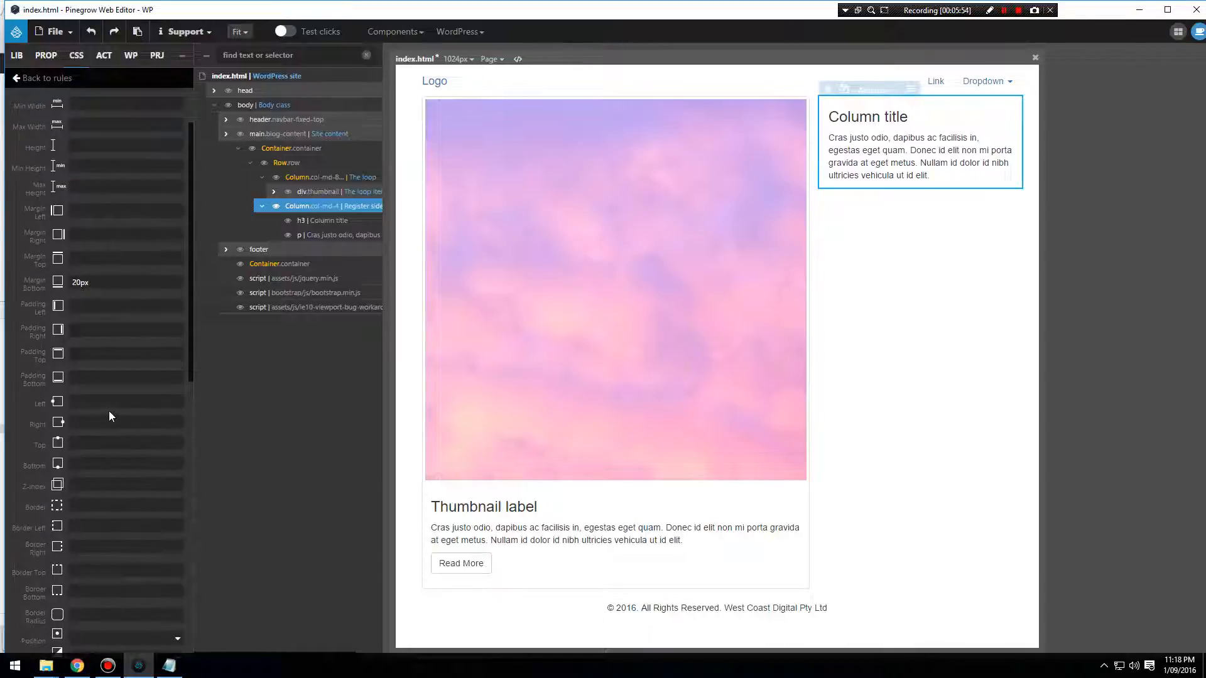
{"action": "scroll", "coordinate": [111, 416], "scroll_direction": "down", "scroll_amount": 3}
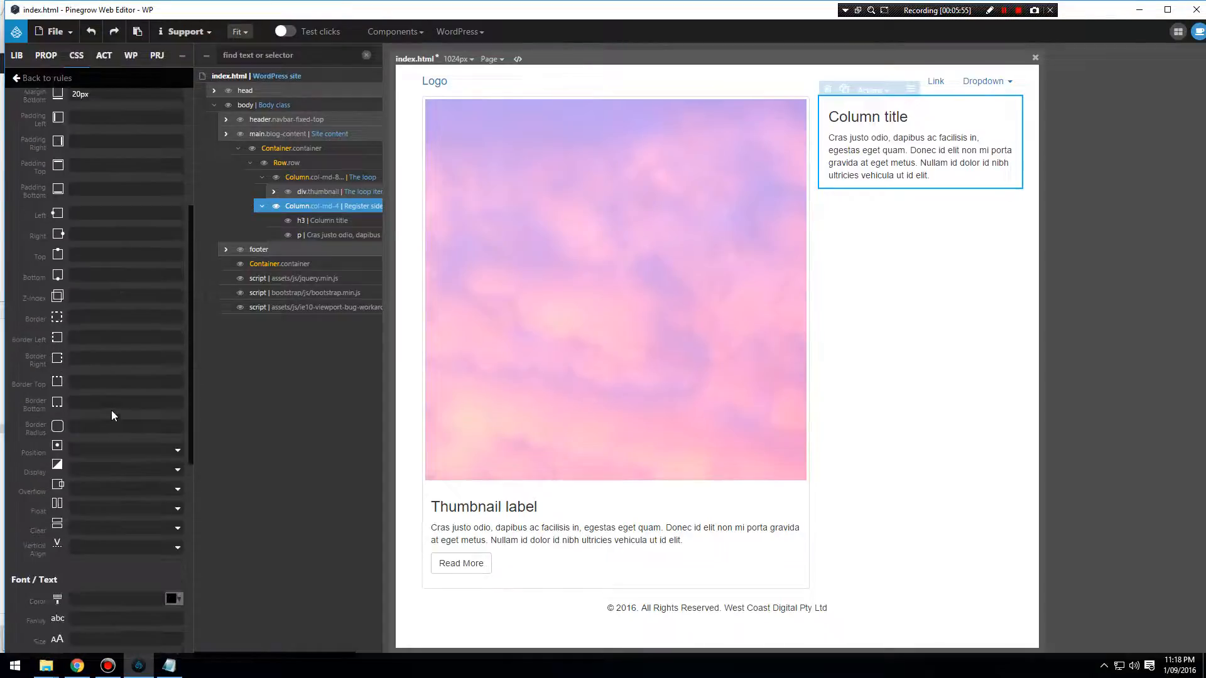
{"action": "left_click", "coordinate": [102, 315]}
Save index.html with the new #sidebar li rule and export the WordPress theme.
{"action": "left_click", "coordinate": [55, 31]}
{"action": "left_click", "coordinate": [75, 180]}
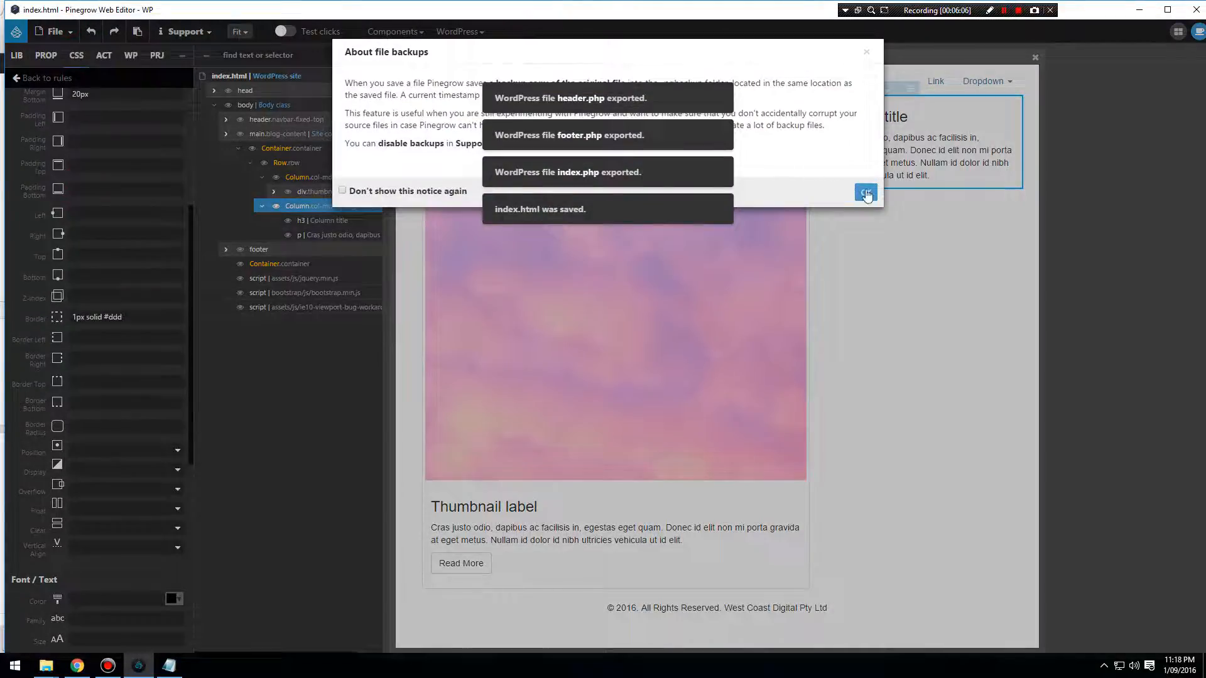
{"action": "left_click", "coordinate": [865, 191]}
{"action": "left_click", "coordinate": [478, 32]}
{"action": "left_click", "coordinate": [479, 55]}
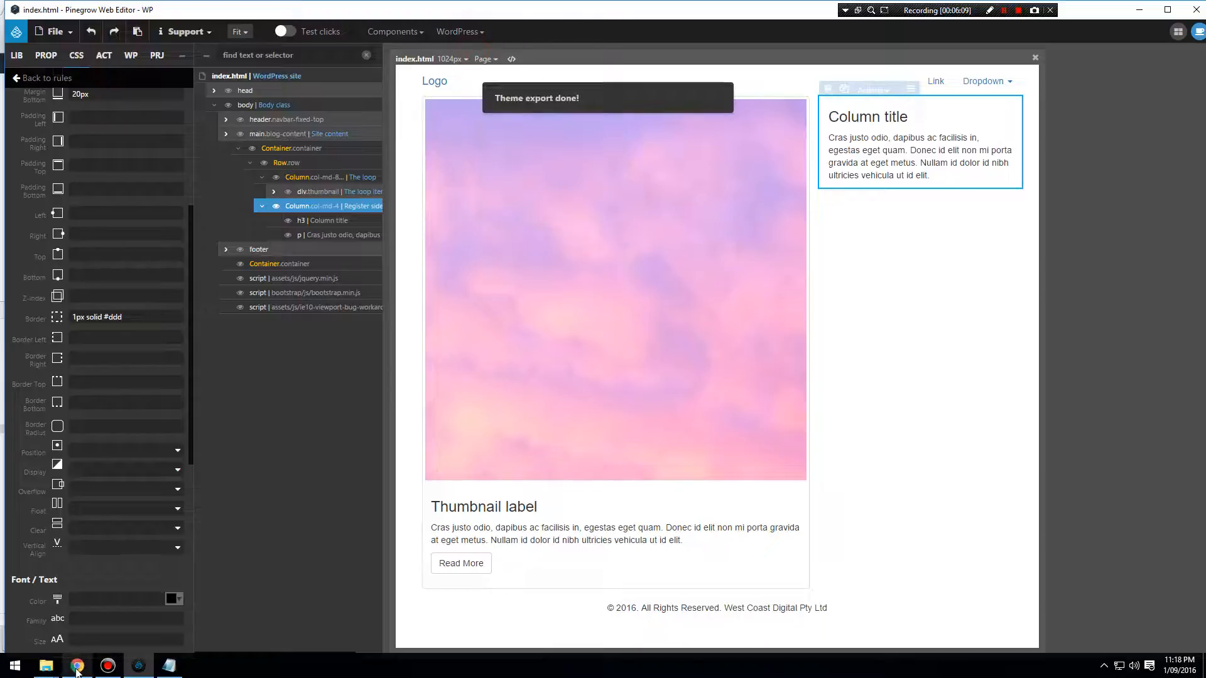
Reload the sandbox home page in Chrome and inspect the sidebar's list items to find the class shared by the outer widgets.
{"action": "left_click", "coordinate": [76, 666]}
{"action": "left_click", "coordinate": [47, 26]}
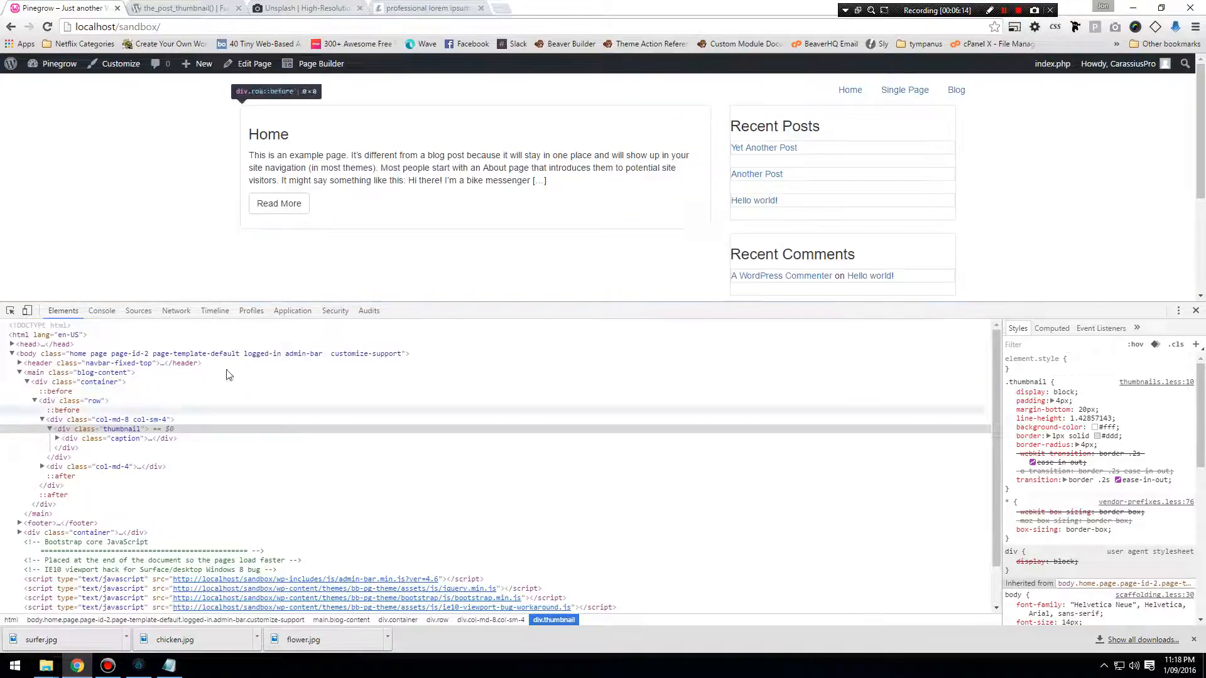
{"action": "right_click", "coordinate": [778, 132]}
{"action": "left_click", "coordinate": [820, 291]}
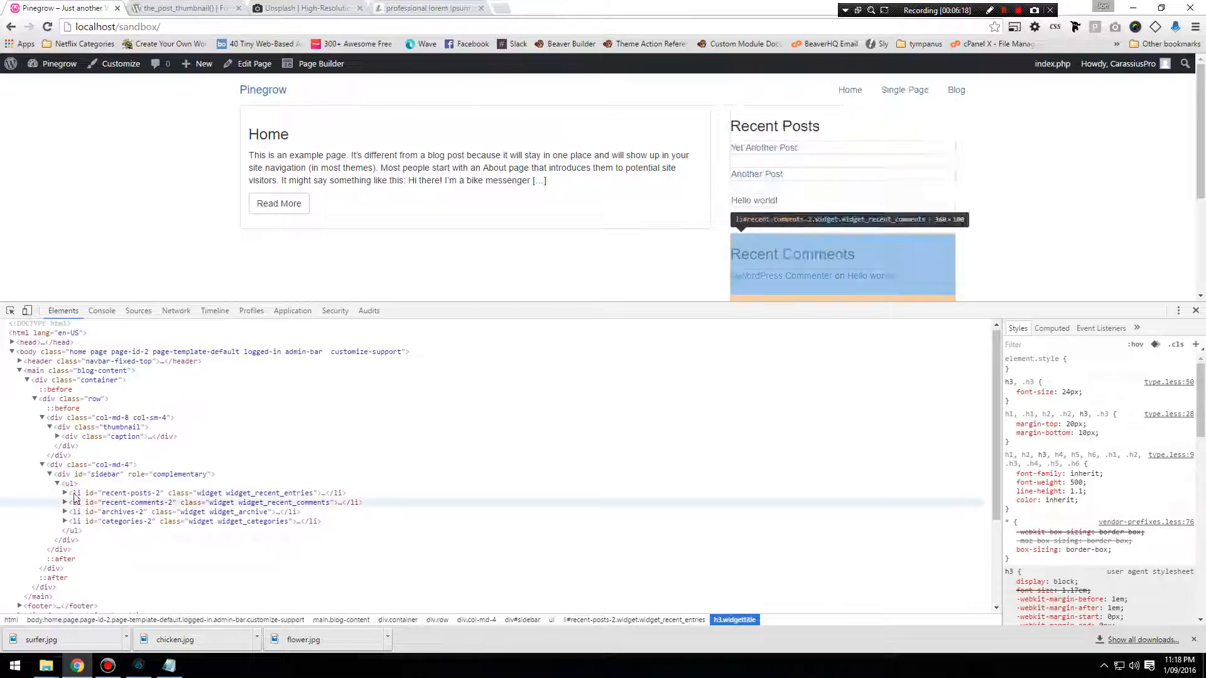
{"action": "left_click", "coordinate": [60, 494]}
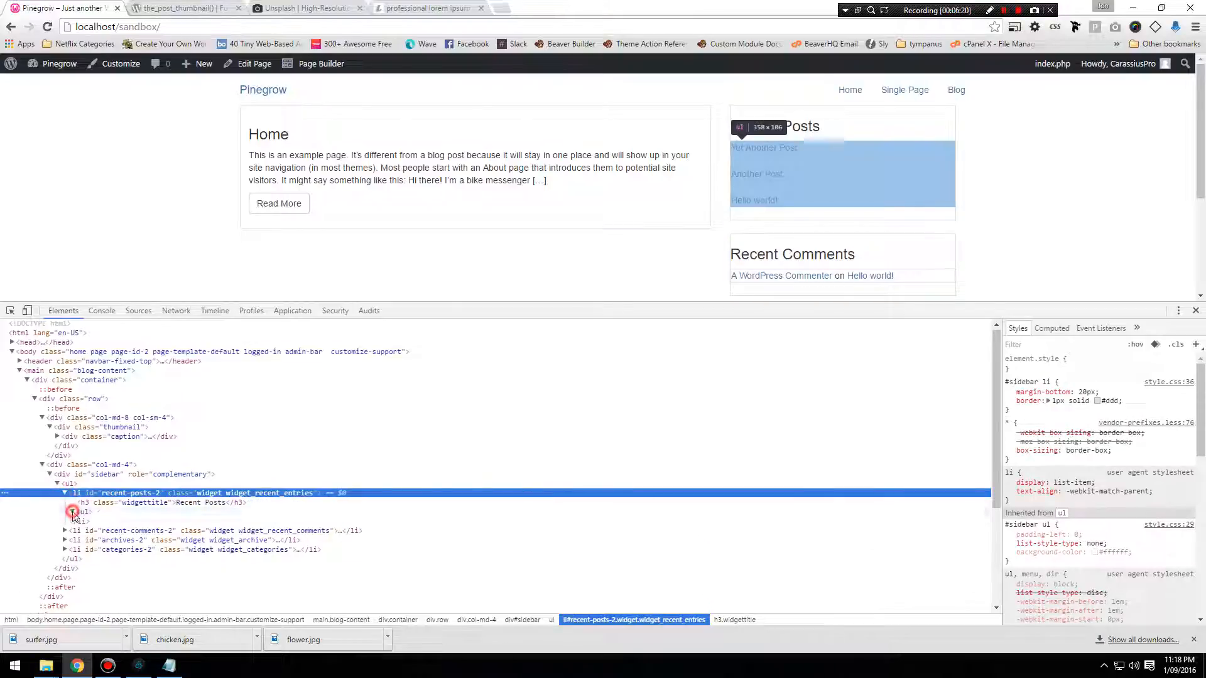
{"action": "left_click", "coordinate": [72, 512]}
{"action": "left_click", "coordinate": [73, 512]}
{"action": "left_click", "coordinate": [65, 493]}
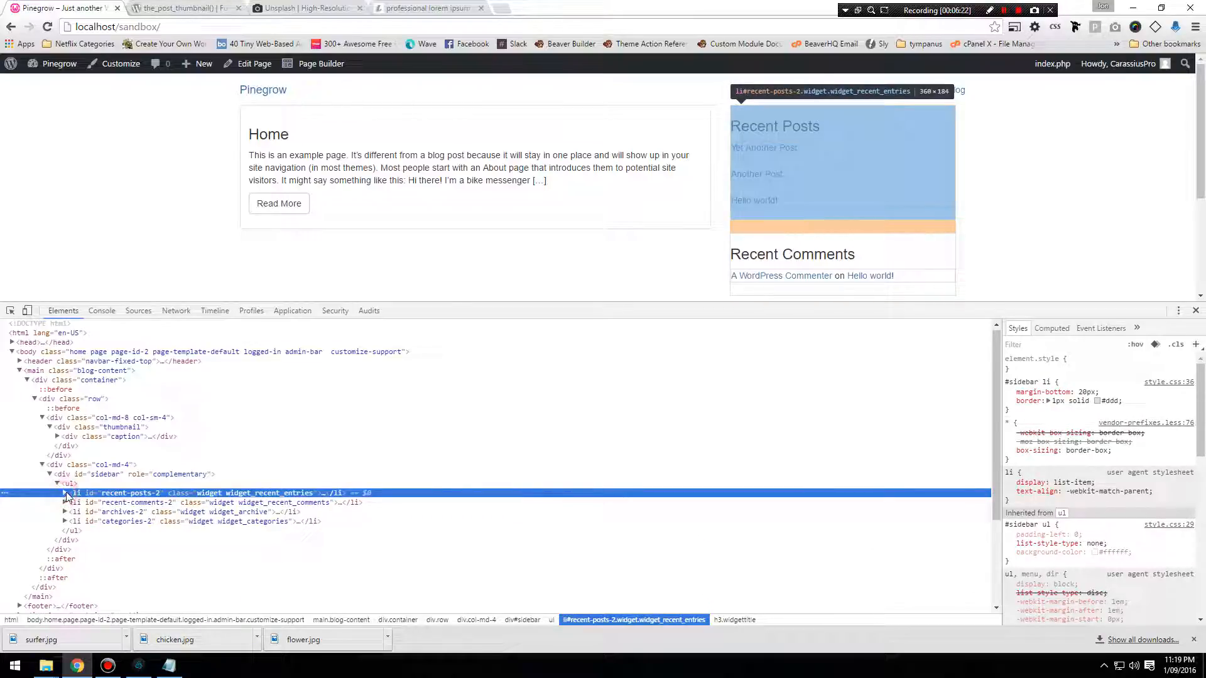
{"action": "left_click", "coordinate": [214, 502]}
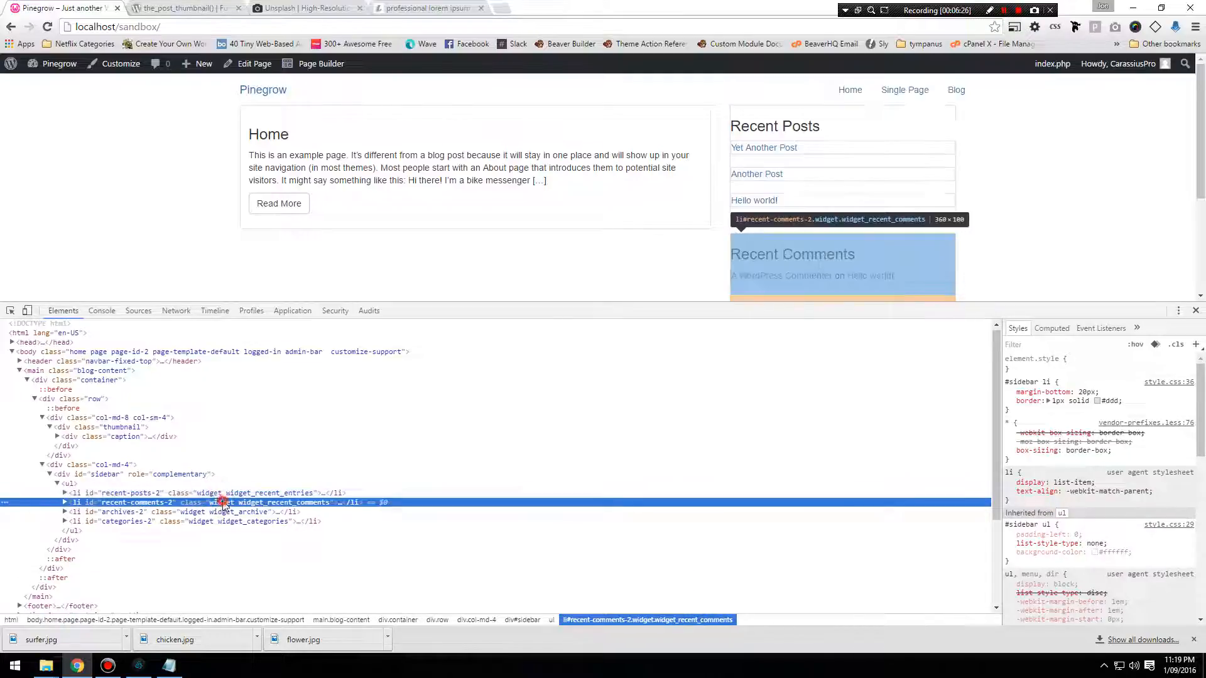
{"action": "left_click", "coordinate": [212, 493]}
Switch to Pinegrow and change the #sidebar li rule's selector to #sidebar .widget.
{"action": "left_click", "coordinate": [139, 666]}
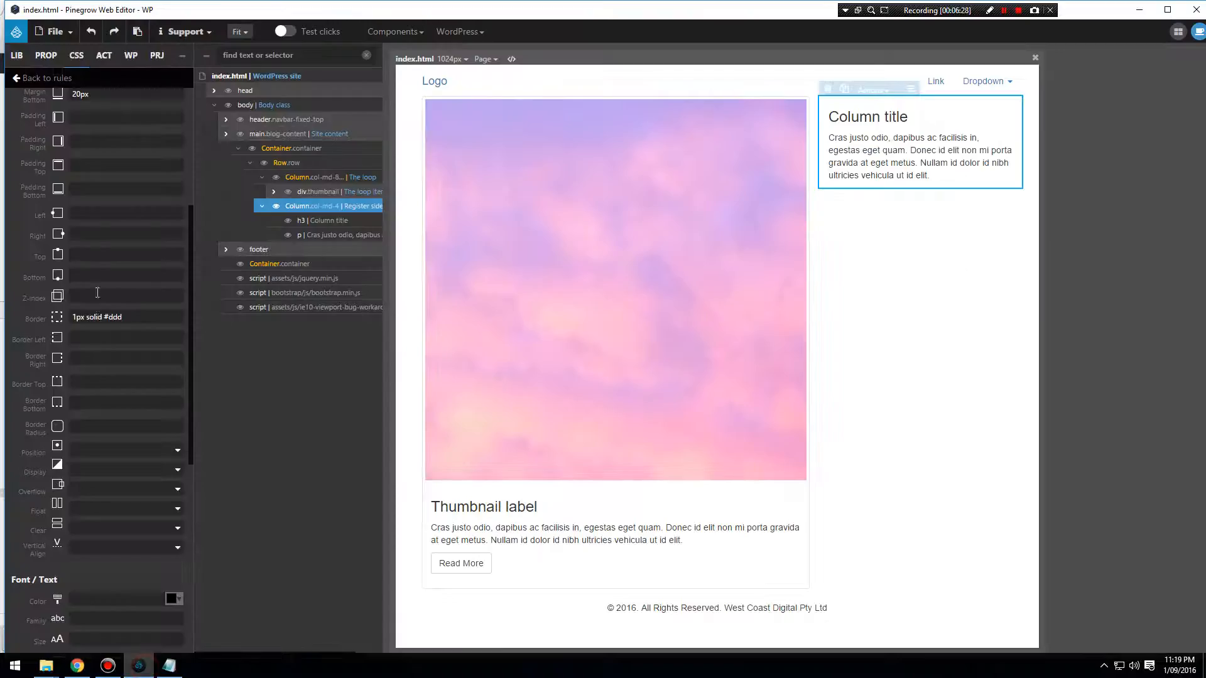
{"action": "scroll", "coordinate": [115, 186], "scroll_direction": "up", "scroll_amount": 2}
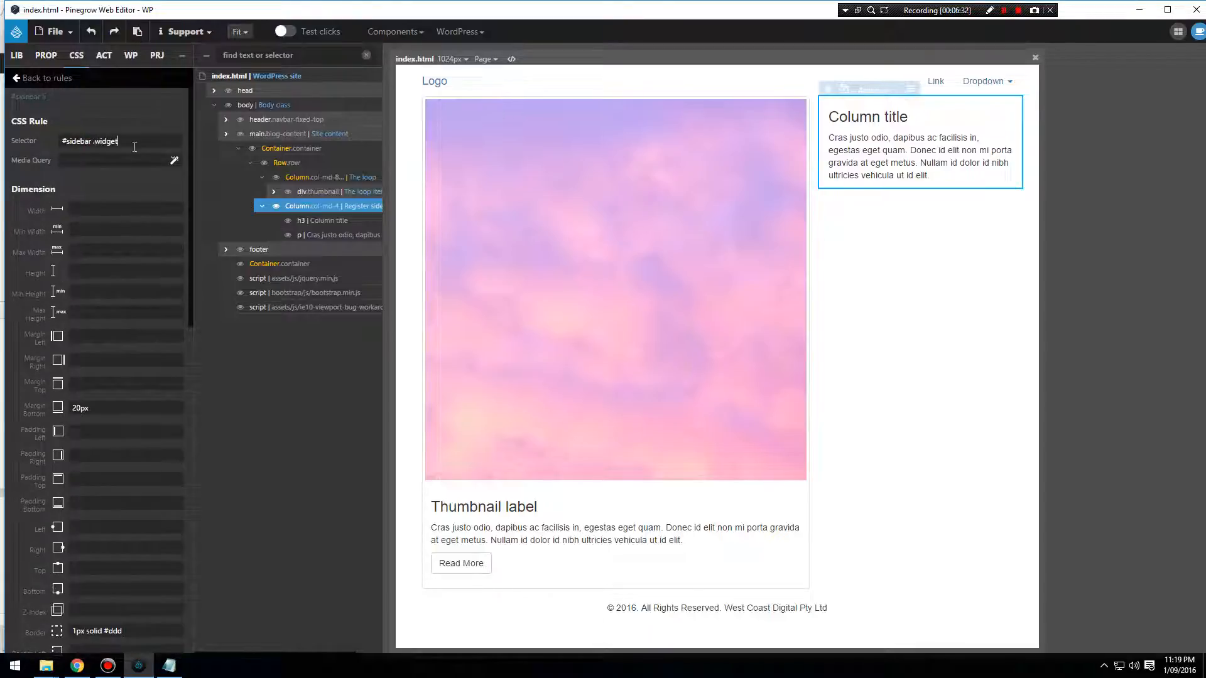
Save index.html with the #sidebar .widget selector and export the WordPress theme.
{"action": "left_click", "coordinate": [55, 31]}
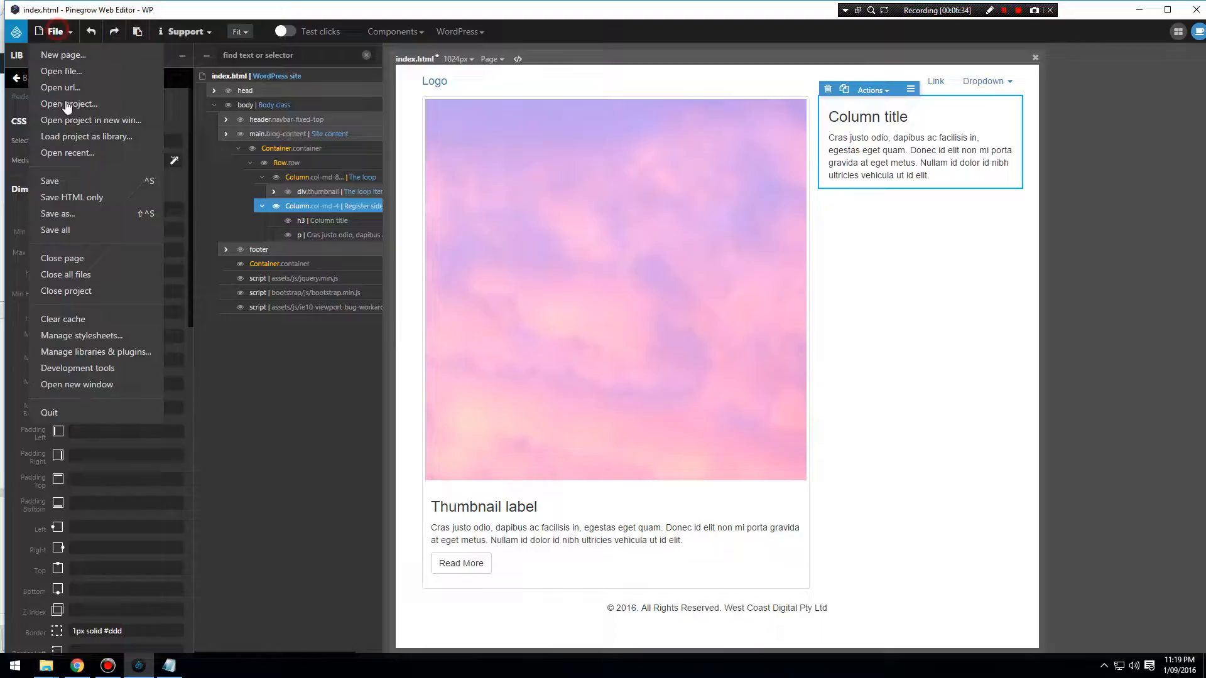
{"action": "left_click", "coordinate": [63, 192]}
{"action": "left_click", "coordinate": [863, 192]}
{"action": "left_click", "coordinate": [459, 32]}
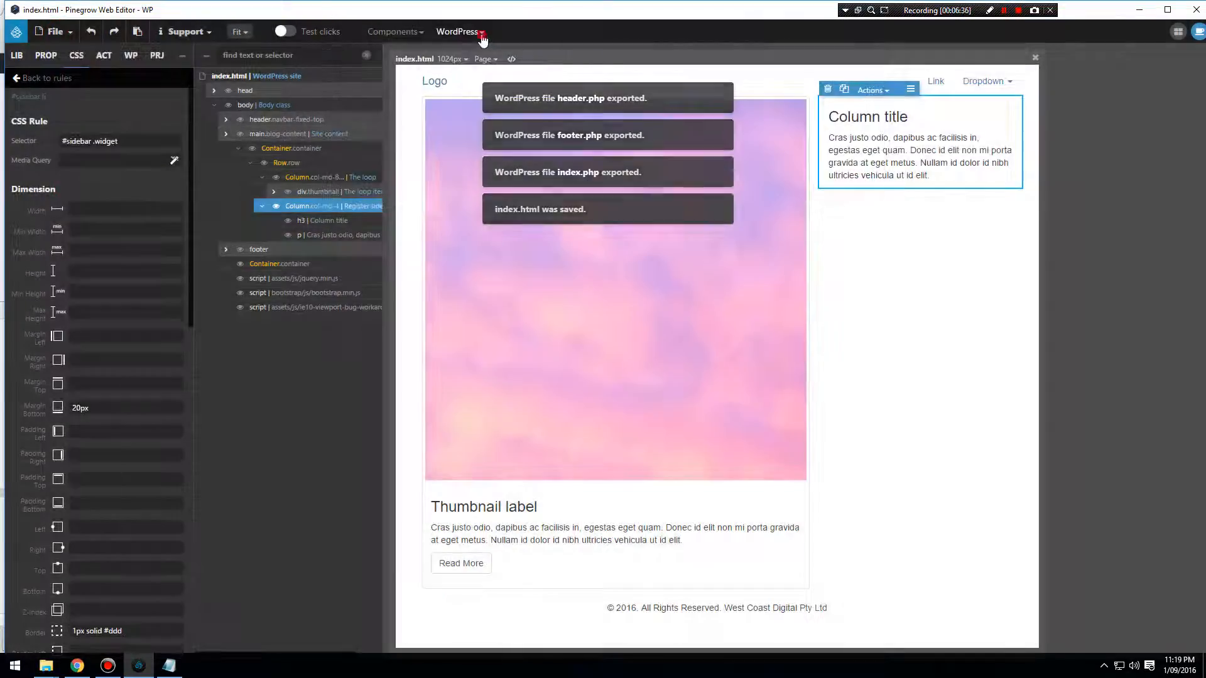
{"action": "left_click", "coordinate": [485, 56]}
Switch to Chrome, reload the sandbox home page and inspect the styles of the Home post's thumbnail div.
{"action": "key", "text": "alt+Tab"}
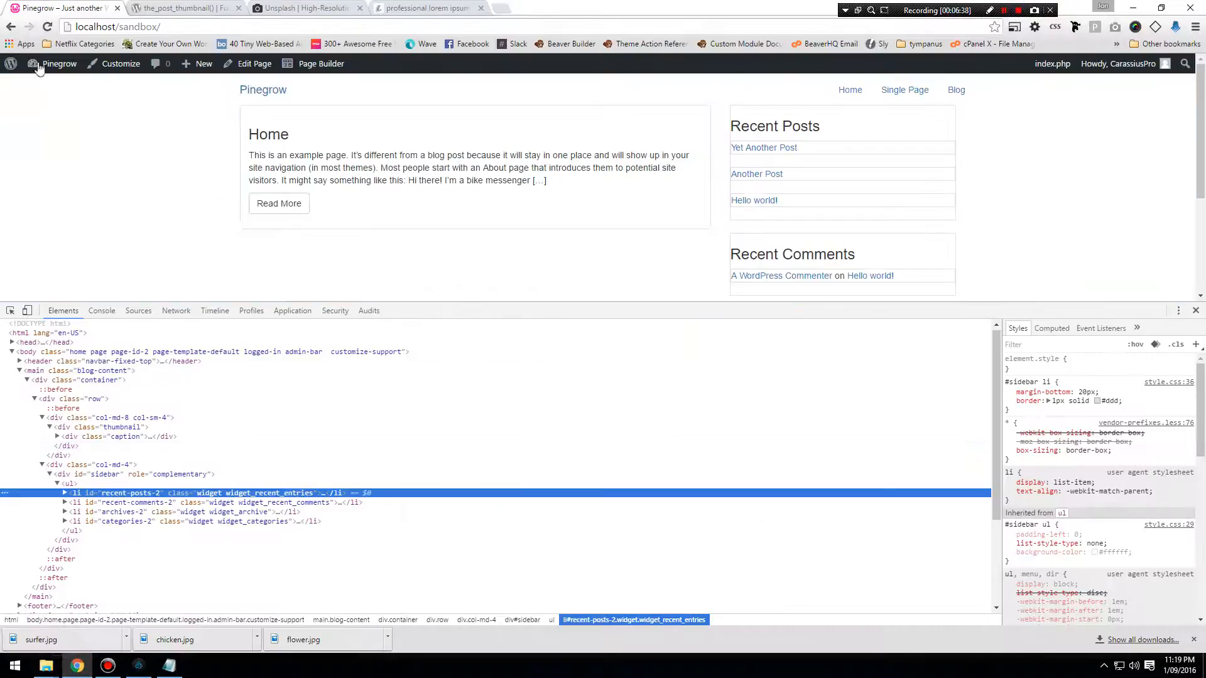
{"action": "left_click", "coordinate": [49, 27]}
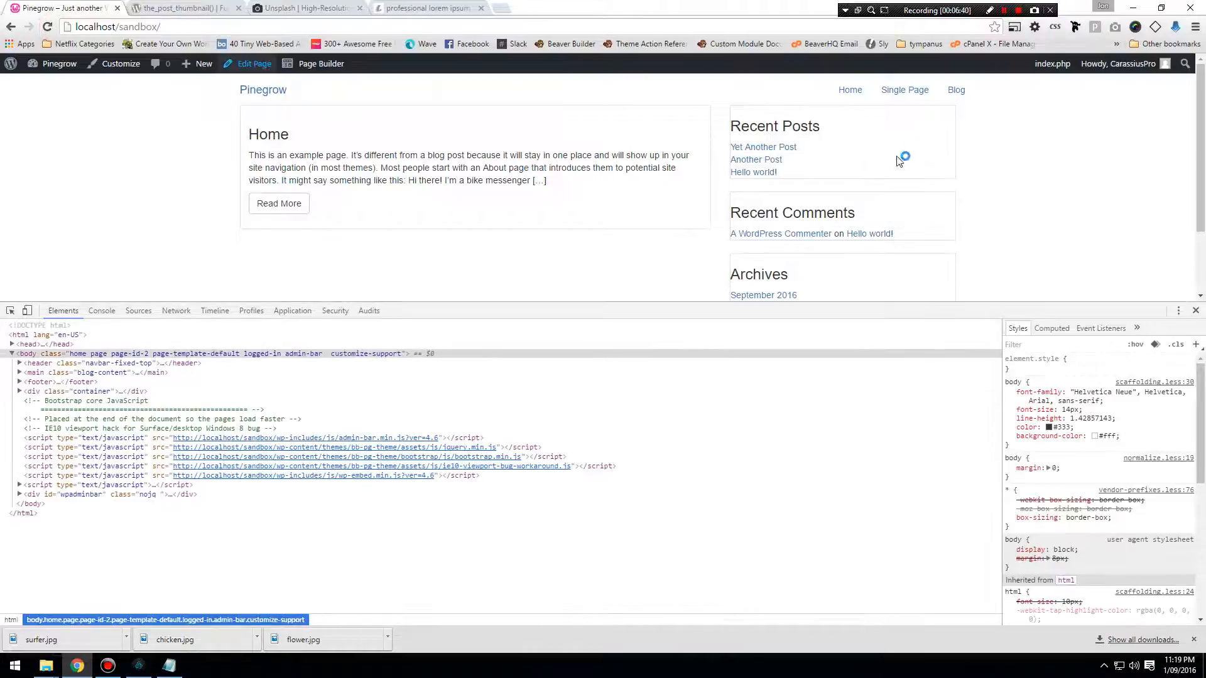
{"action": "scroll", "coordinate": [816, 188], "scroll_direction": "down", "scroll_amount": 1}
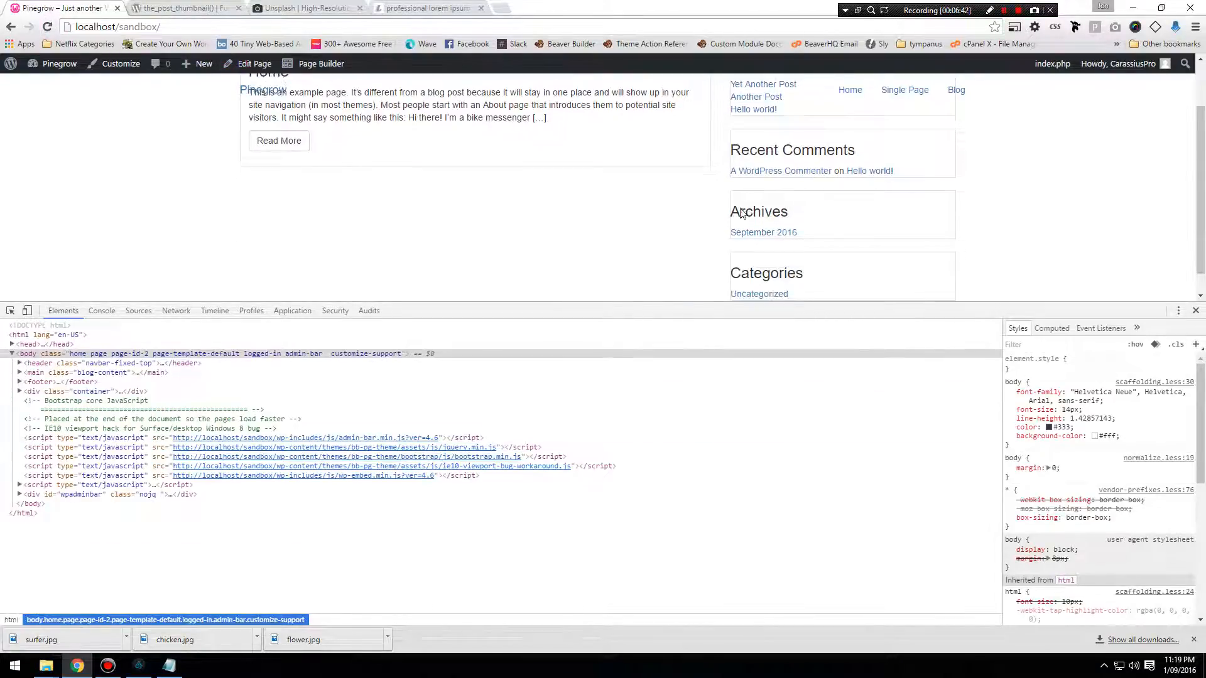
{"action": "scroll", "coordinate": [695, 209], "scroll_direction": "up", "scroll_amount": 1}
{"action": "right_click", "coordinate": [695, 209]}
{"action": "left_click", "coordinate": [726, 338]}
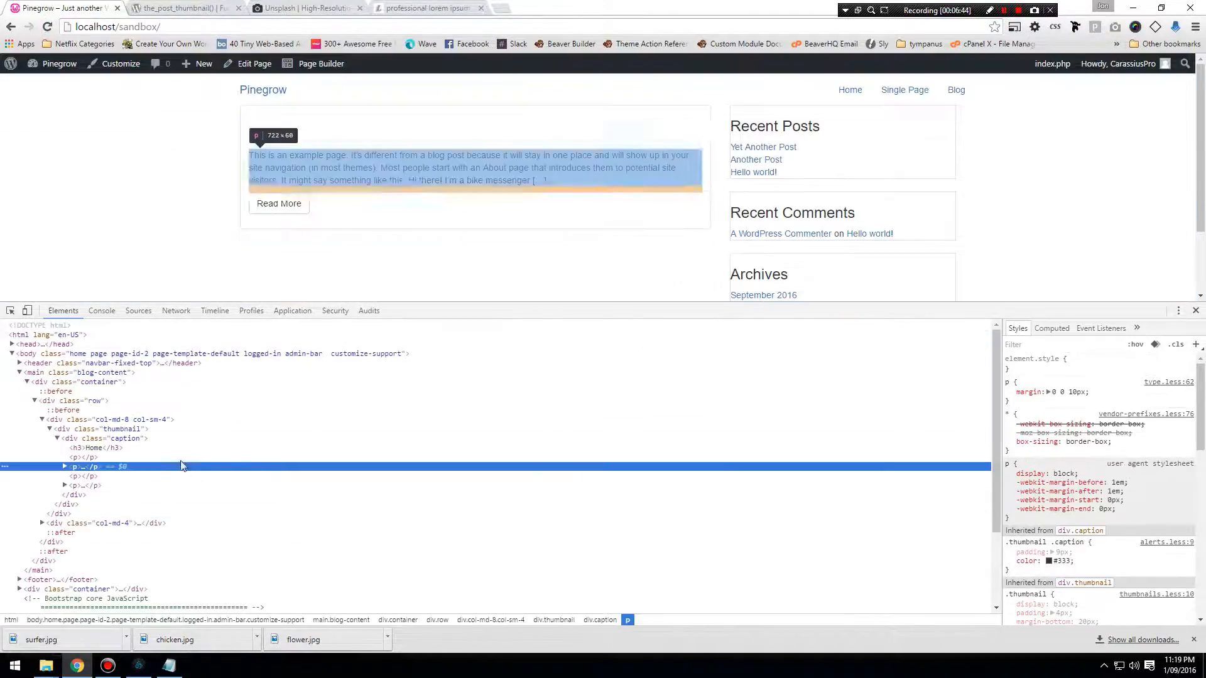
{"action": "left_click", "coordinate": [125, 429]}
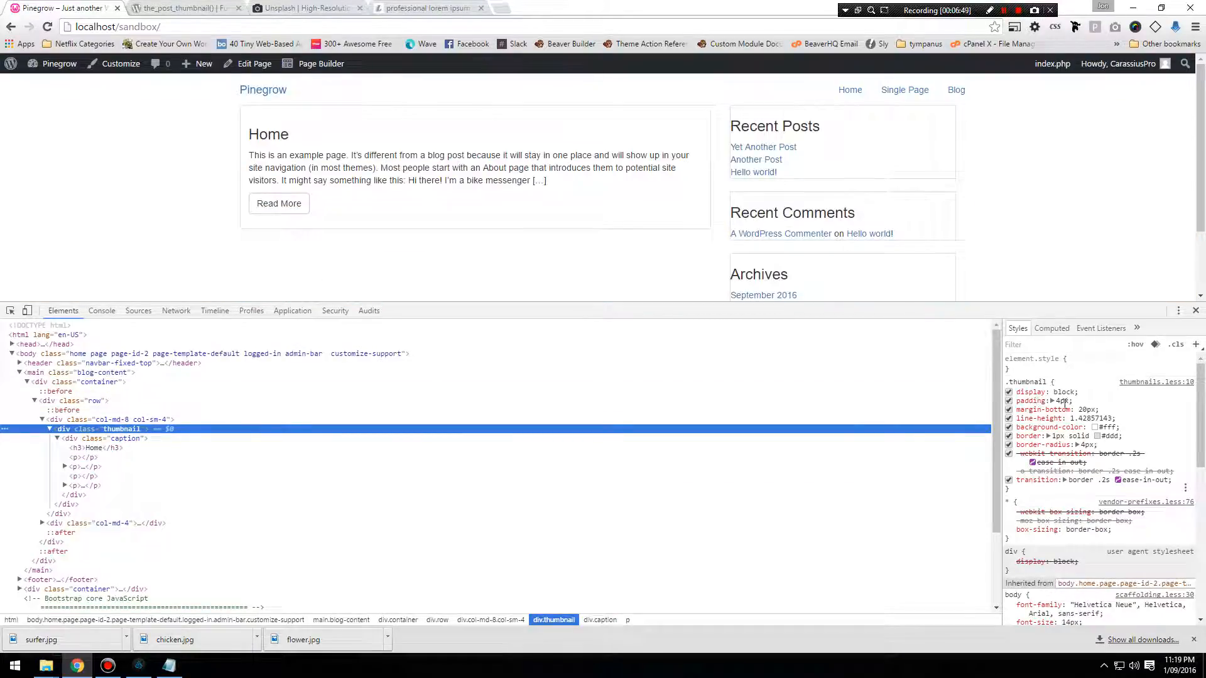
Switch to Pinegrow and give the #sidebar .widget rule 4px padding on all four sides and a 4px border radius.
{"action": "left_click", "coordinate": [139, 666]}
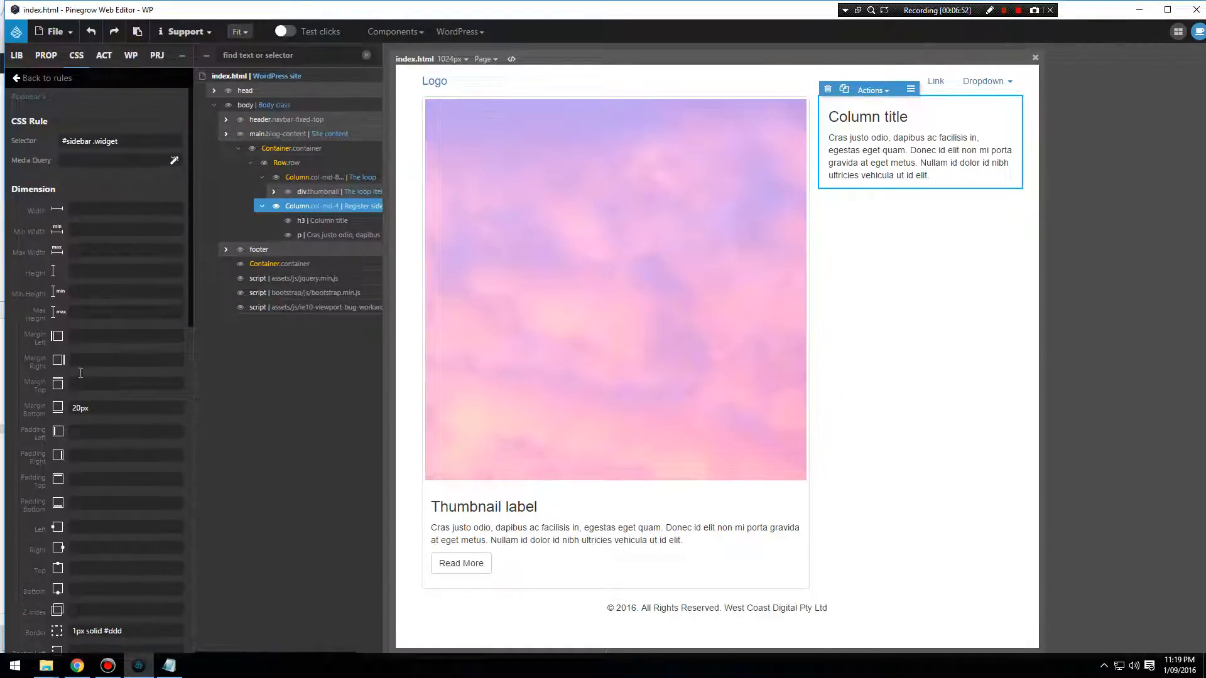
{"action": "scroll", "coordinate": [81, 373], "scroll_direction": "down", "scroll_amount": 2}
{"action": "left_click", "coordinate": [80, 308]}
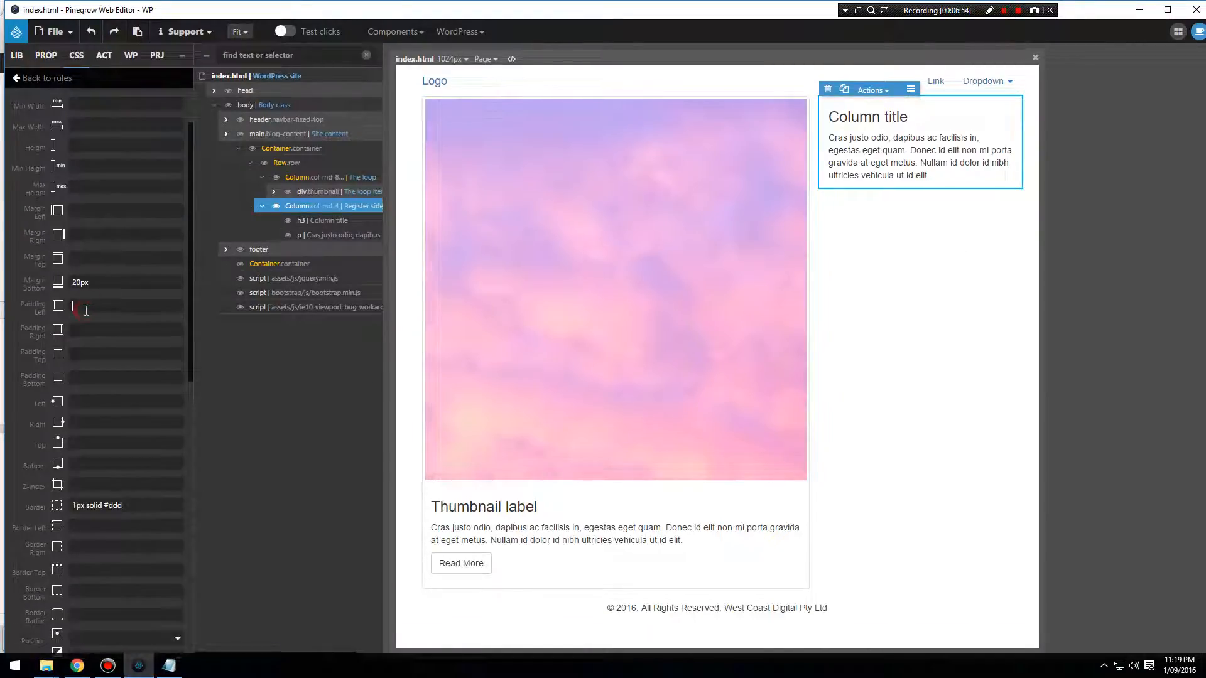
{"action": "type", "text": "4"}
{"action": "double_click", "coordinate": [77, 306]}
{"action": "key", "text": "BackSpace"}
{"action": "type", "text": "4px 2p"}
{"action": "key", "text": "BackSpace"}
{"action": "key", "text": "BackSpace"}
{"action": "key", "text": "BackSpace"}
{"action": "scroll", "coordinate": [63, 394], "scroll_direction": "down", "scroll_amount": 2}
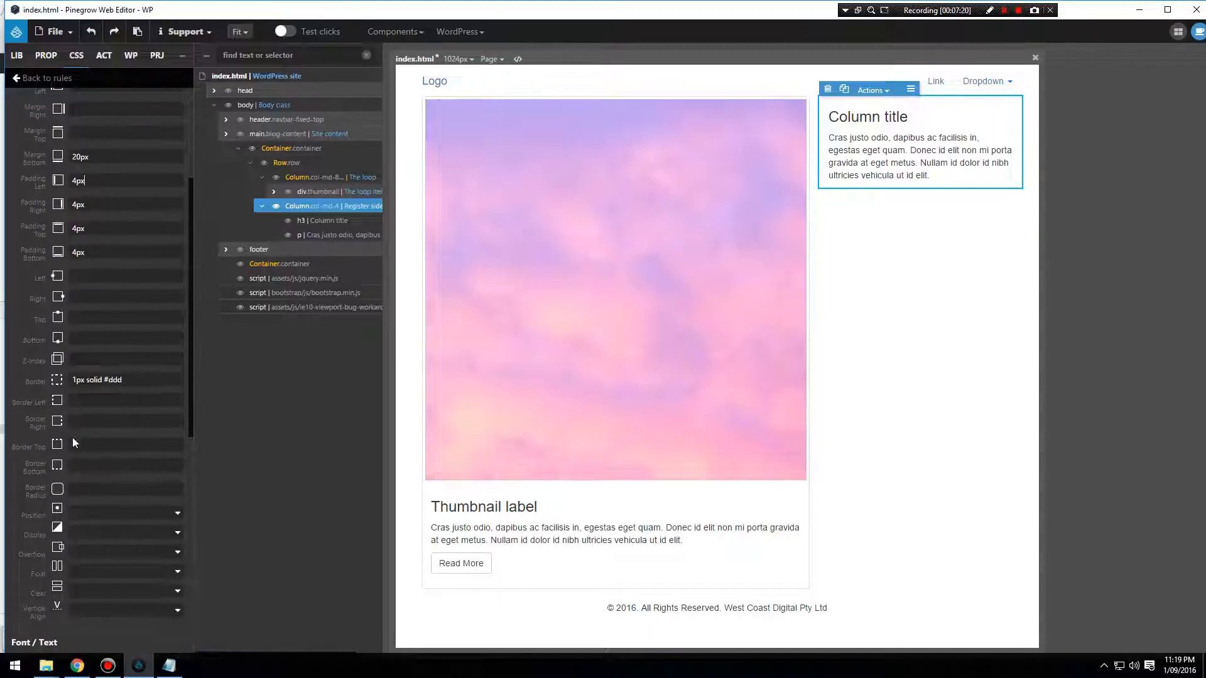
{"action": "left_click", "coordinate": [82, 494]}
{"action": "type", "text": "4px"}
Save index.html with the new padding and border radius and export the WordPress theme.
{"action": "left_click", "coordinate": [54, 32]}
{"action": "left_click", "coordinate": [50, 181]}
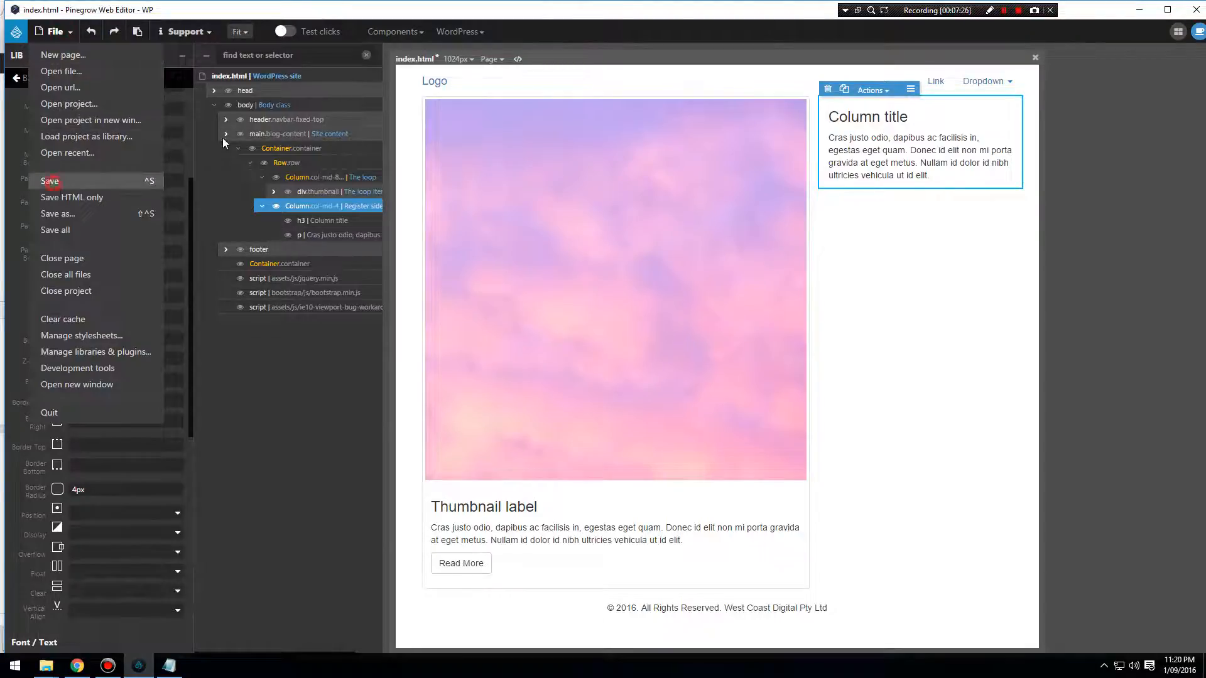
{"action": "left_click", "coordinate": [862, 194]}
{"action": "left_click", "coordinate": [480, 31]}
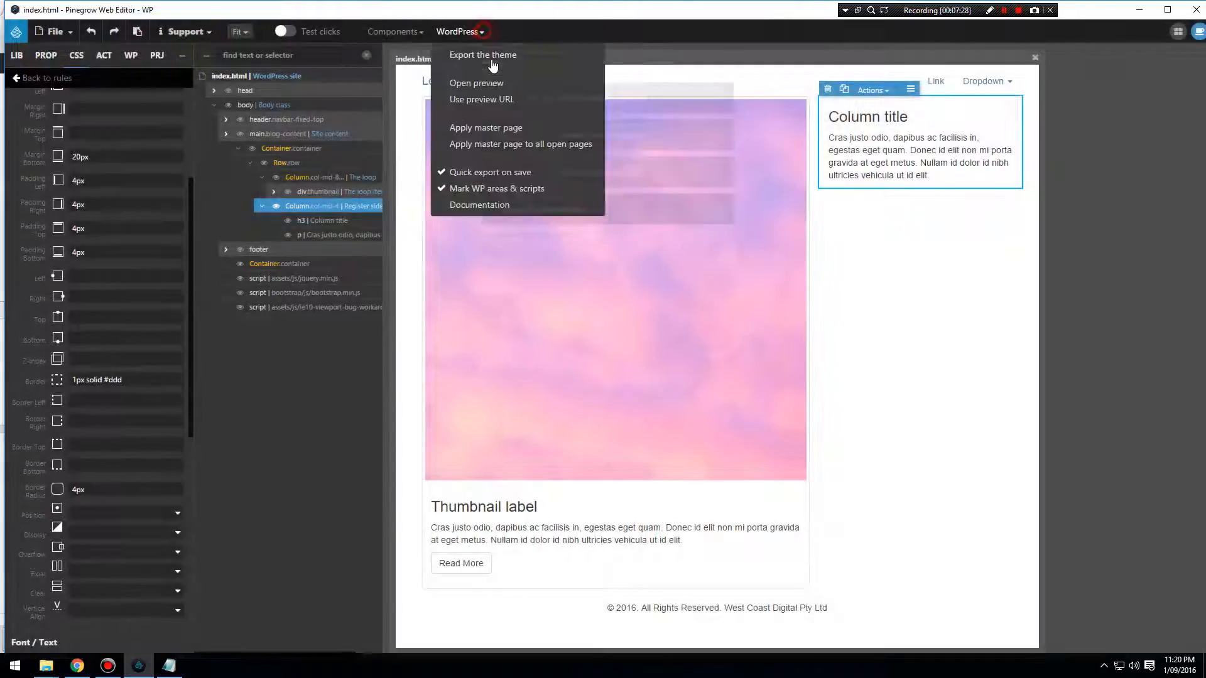
{"action": "left_click", "coordinate": [493, 65]}
Reload the sandbox home page in Chrome and inspect the #sidebar .widget styles on the Recent Posts widget.
{"action": "left_click", "coordinate": [77, 666]}
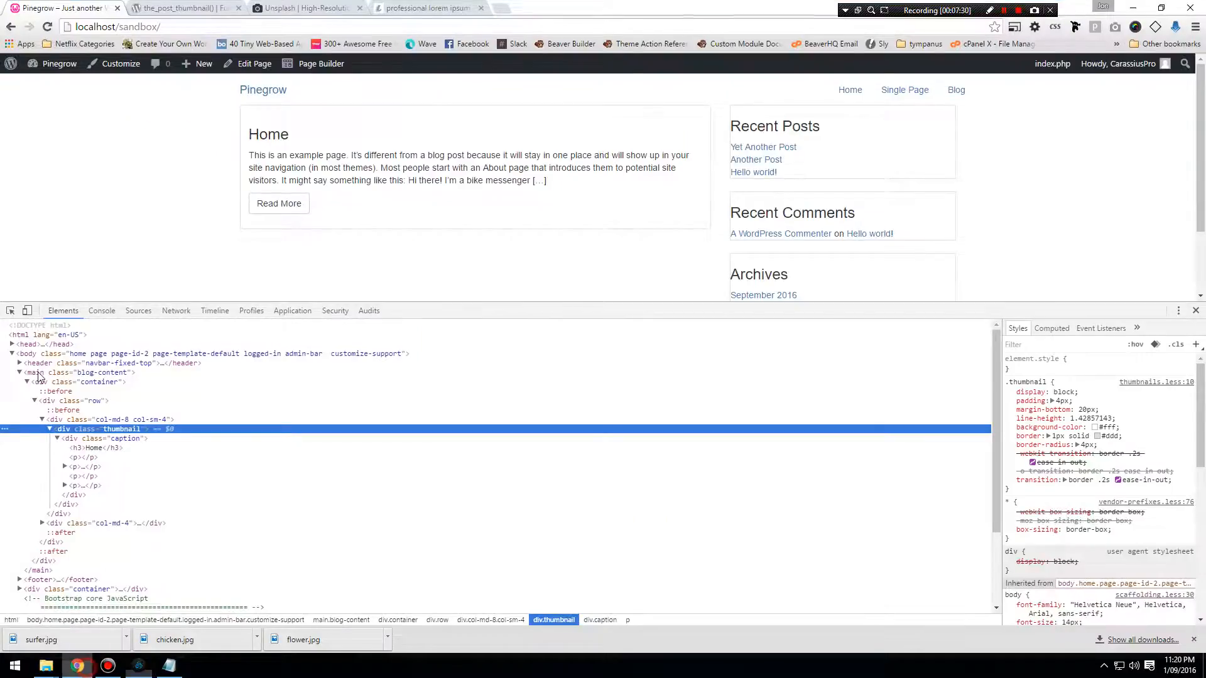
{"action": "left_click", "coordinate": [46, 28]}
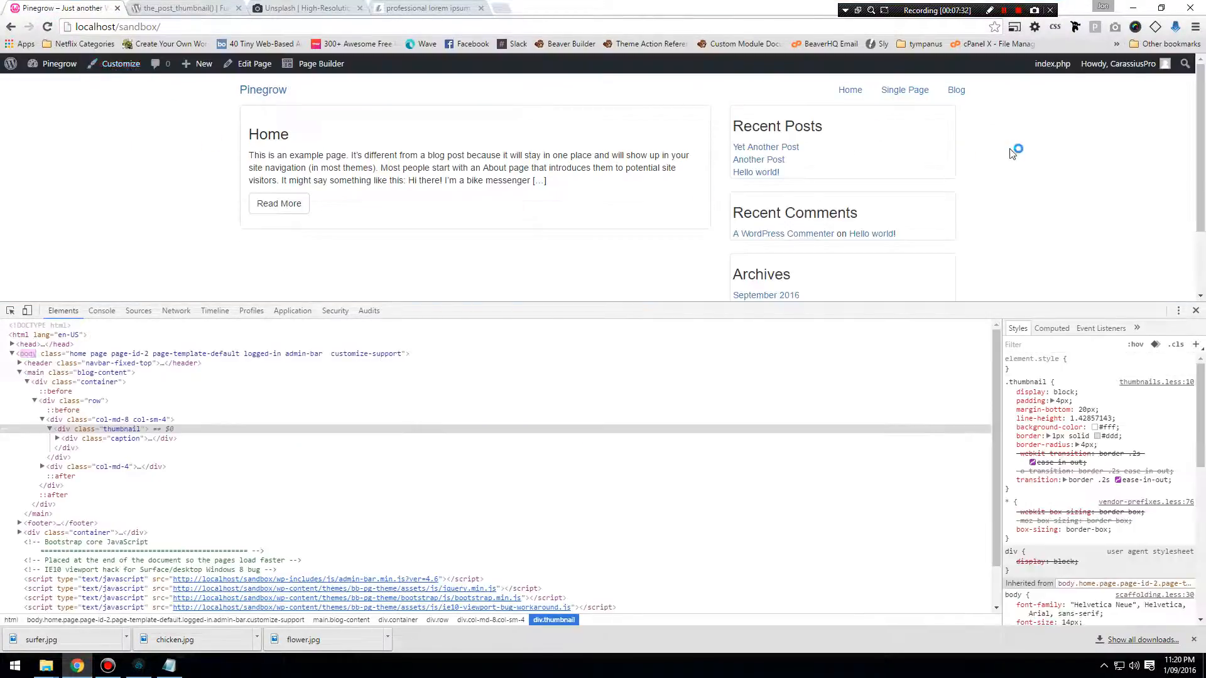
{"action": "right_click", "coordinate": [889, 145]}
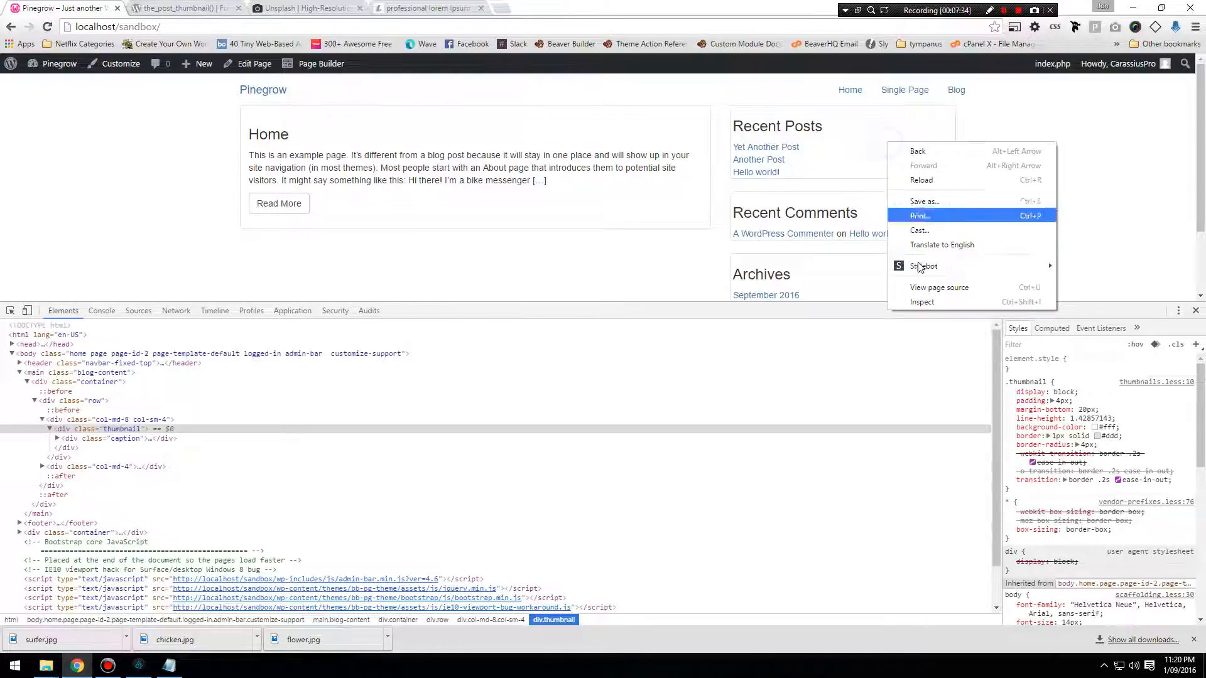
{"action": "left_click", "coordinate": [923, 303]}
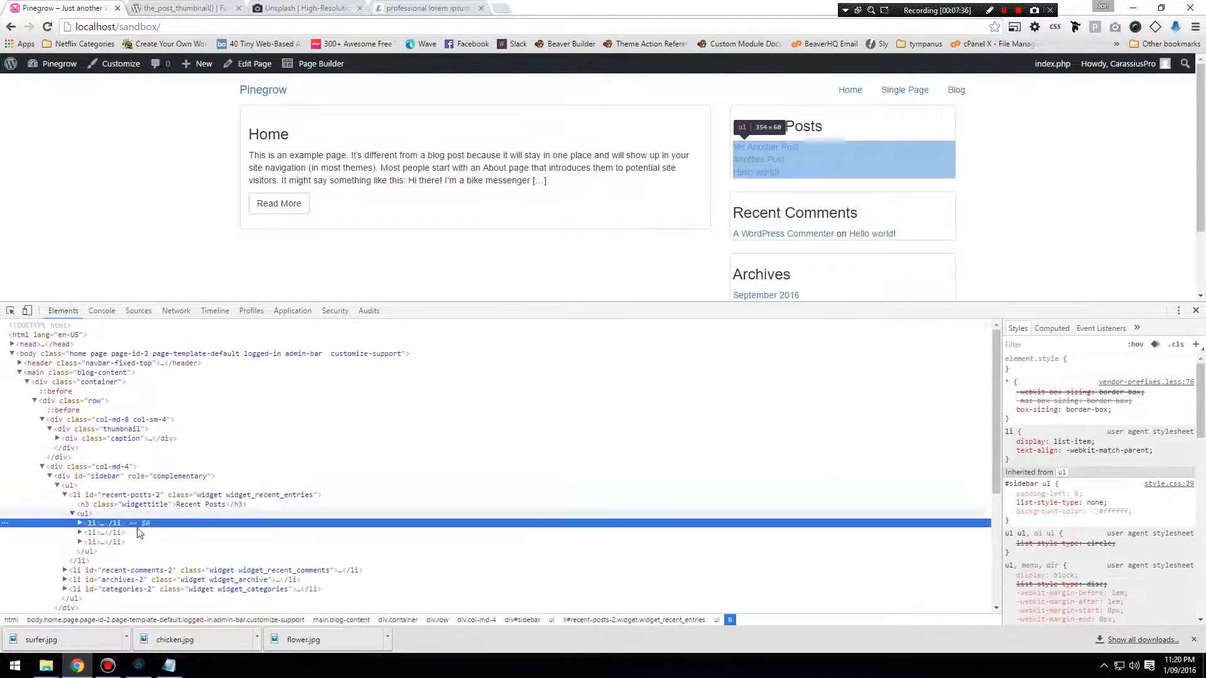
{"action": "left_click", "coordinate": [149, 496]}
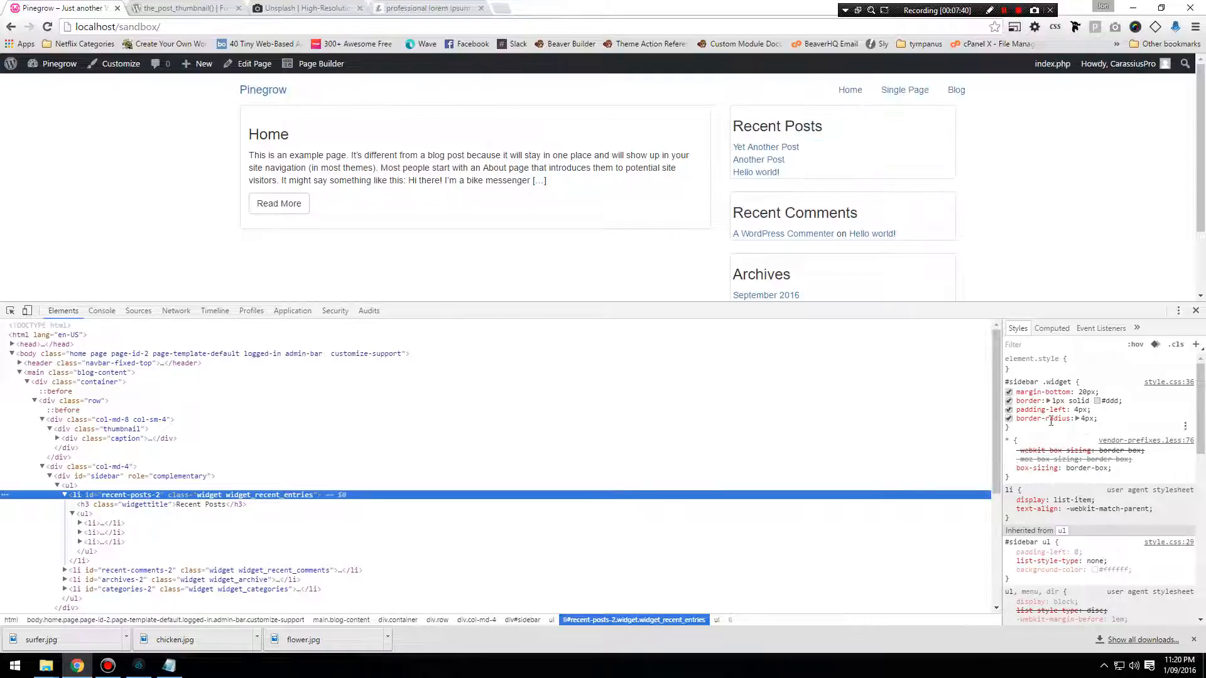
Return to Pinegrow, try to reapply the #sidebar .widget rule's 4px padding on all sides, and save index.html.
{"action": "left_click", "coordinate": [138, 666]}
{"action": "scroll", "coordinate": [116, 226], "scroll_direction": "up", "scroll_amount": 2}
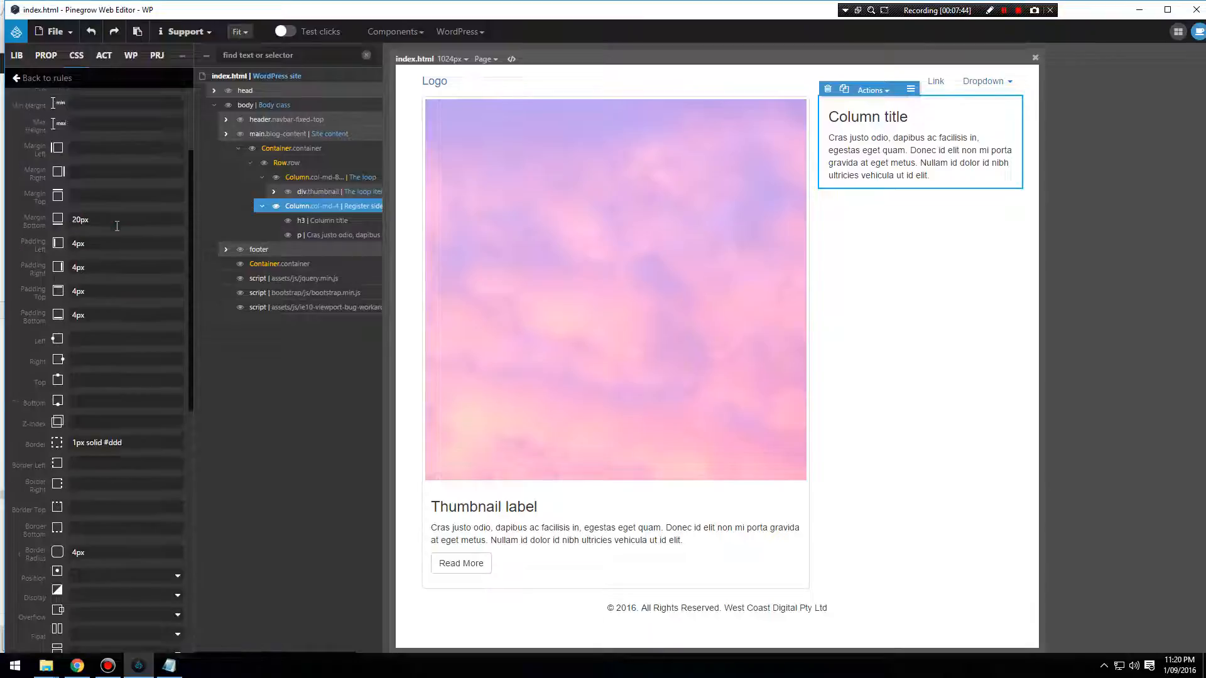
{"action": "left_click", "coordinate": [109, 241]}
{"action": "key", "text": "Tab"}
{"action": "key", "text": "Tab"}
{"action": "key", "text": "Tab"}
{"action": "key", "text": "Tab"}
{"action": "left_click", "coordinate": [55, 32]}
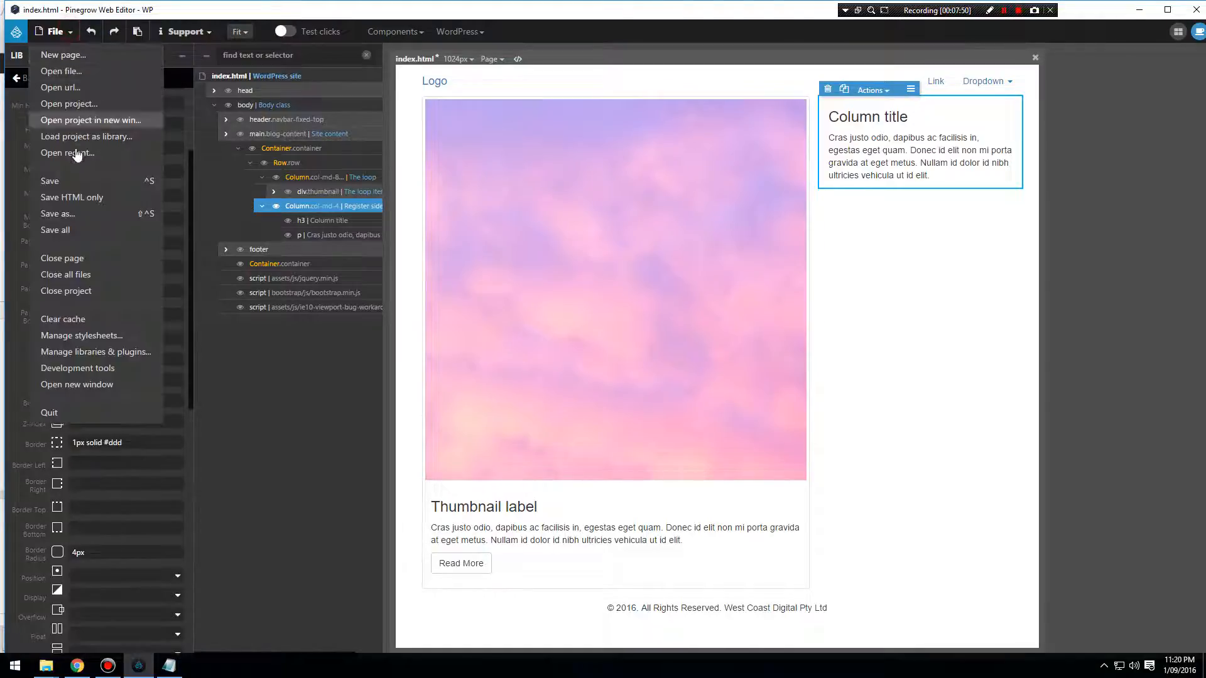
{"action": "left_click", "coordinate": [55, 180]}
{"action": "left_click", "coordinate": [863, 193]}
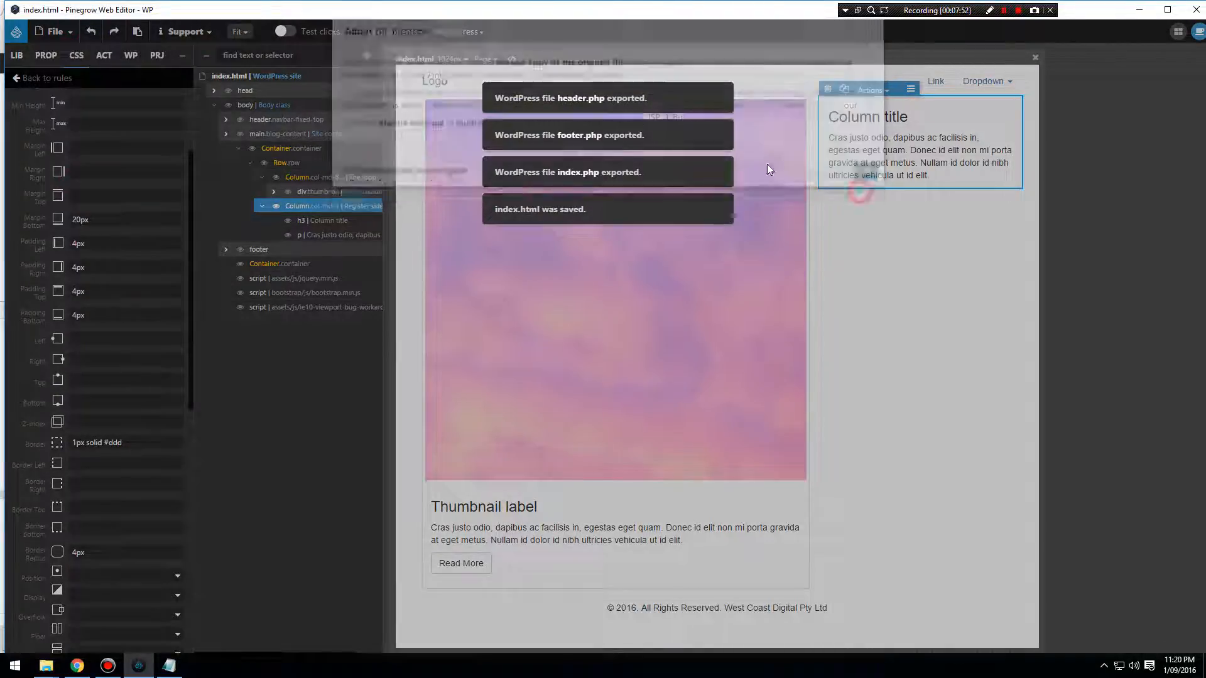
Reload the site in Chrome and inspect the Recent Posts widget again to check its padding declarations.
{"action": "left_click", "coordinate": [77, 666]}
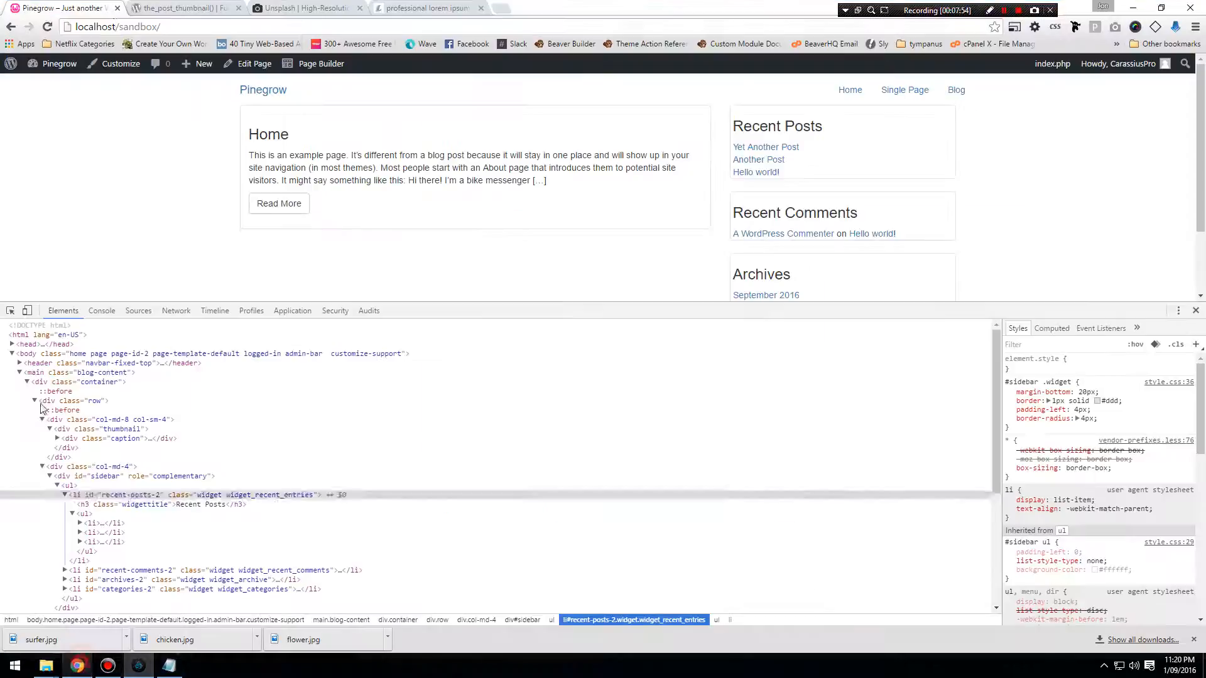
{"action": "left_click", "coordinate": [56, 27]}
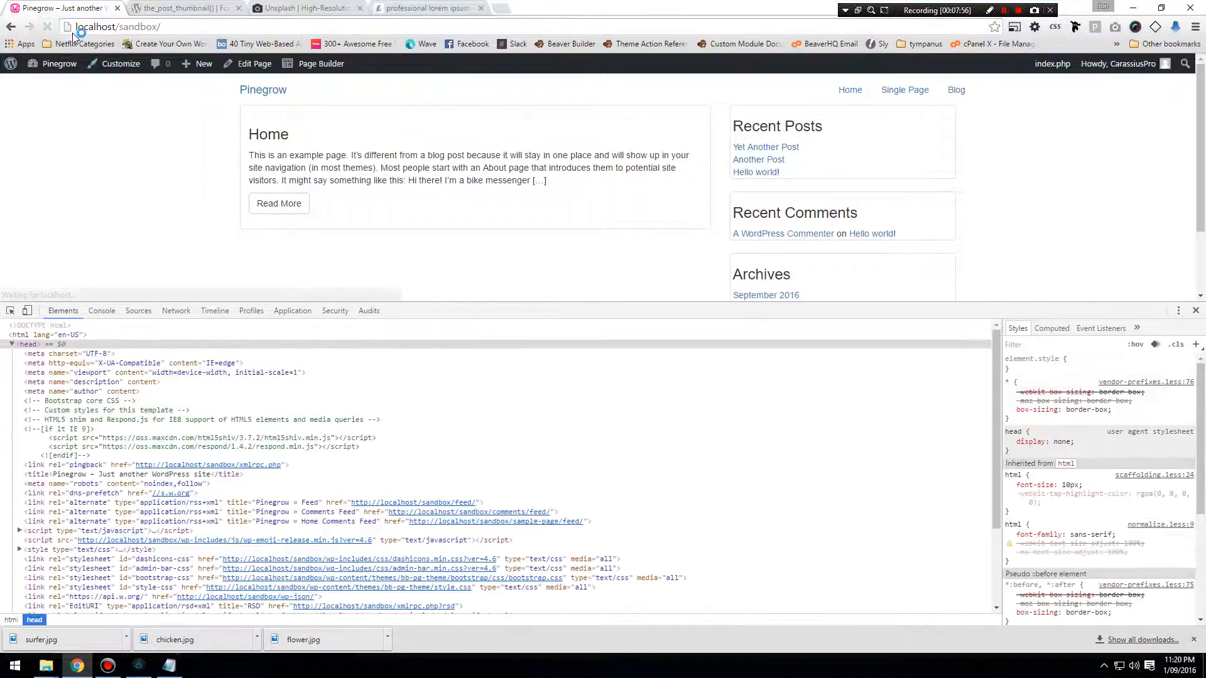
{"action": "right_click", "coordinate": [865, 143]}
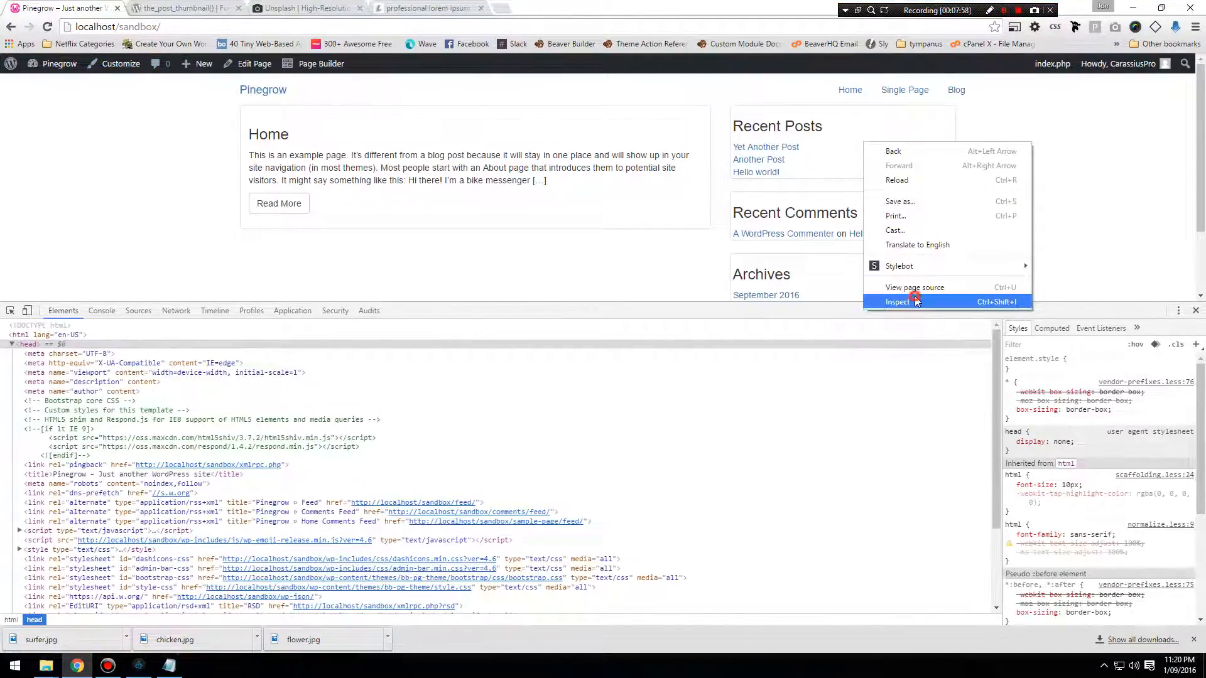
{"action": "left_click", "coordinate": [914, 301]}
{"action": "left_click", "coordinate": [148, 438]}
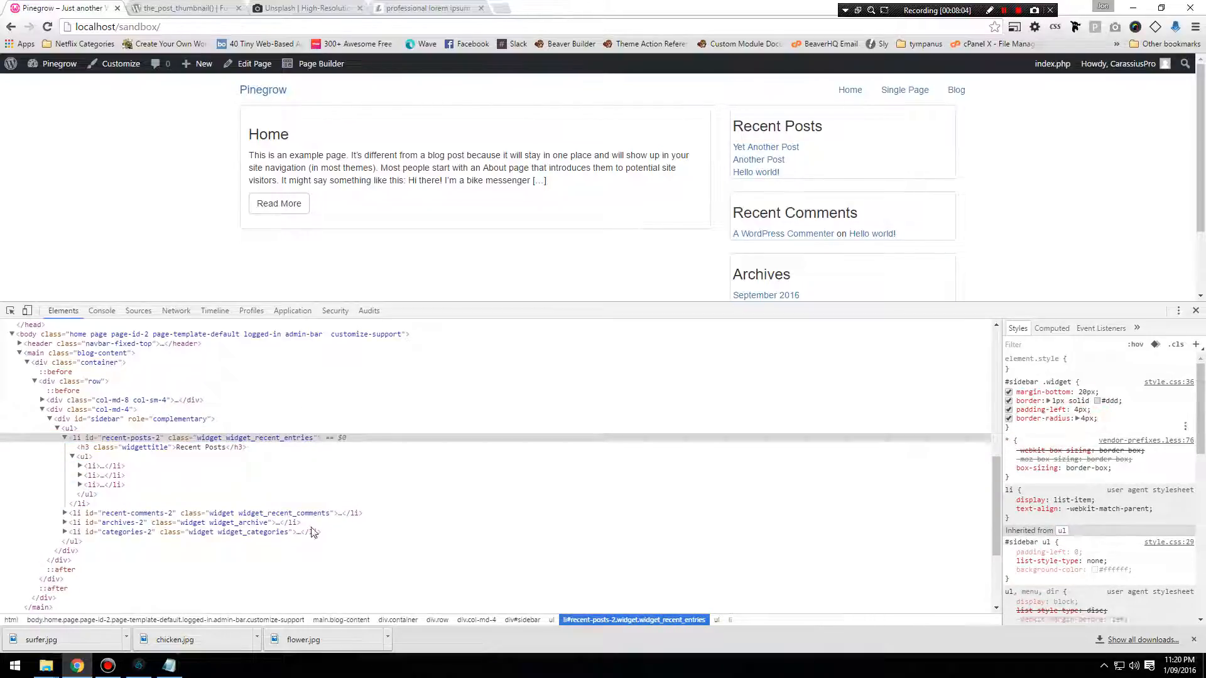
Switch to Pinegrow and review the padding and border-radius declarations in the #sidebar .widget rule's code.
{"action": "left_click", "coordinate": [173, 671]}
{"action": "left_click", "coordinate": [139, 666]}
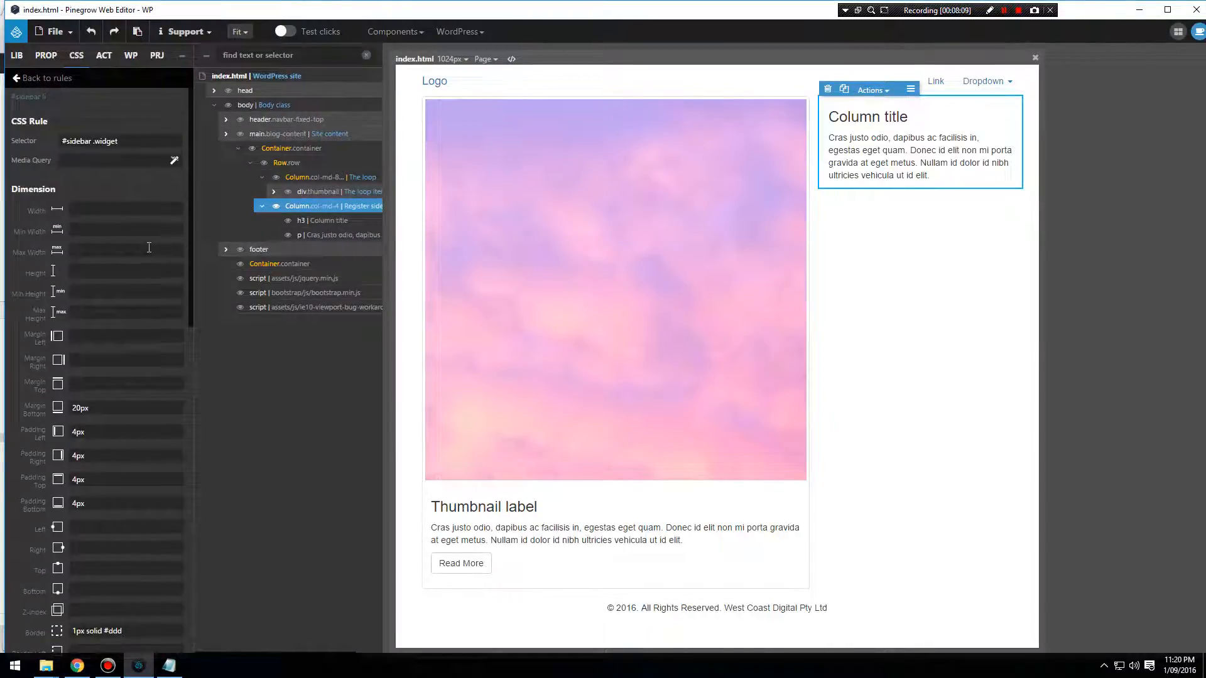
{"action": "left_click", "coordinate": [22, 79]}
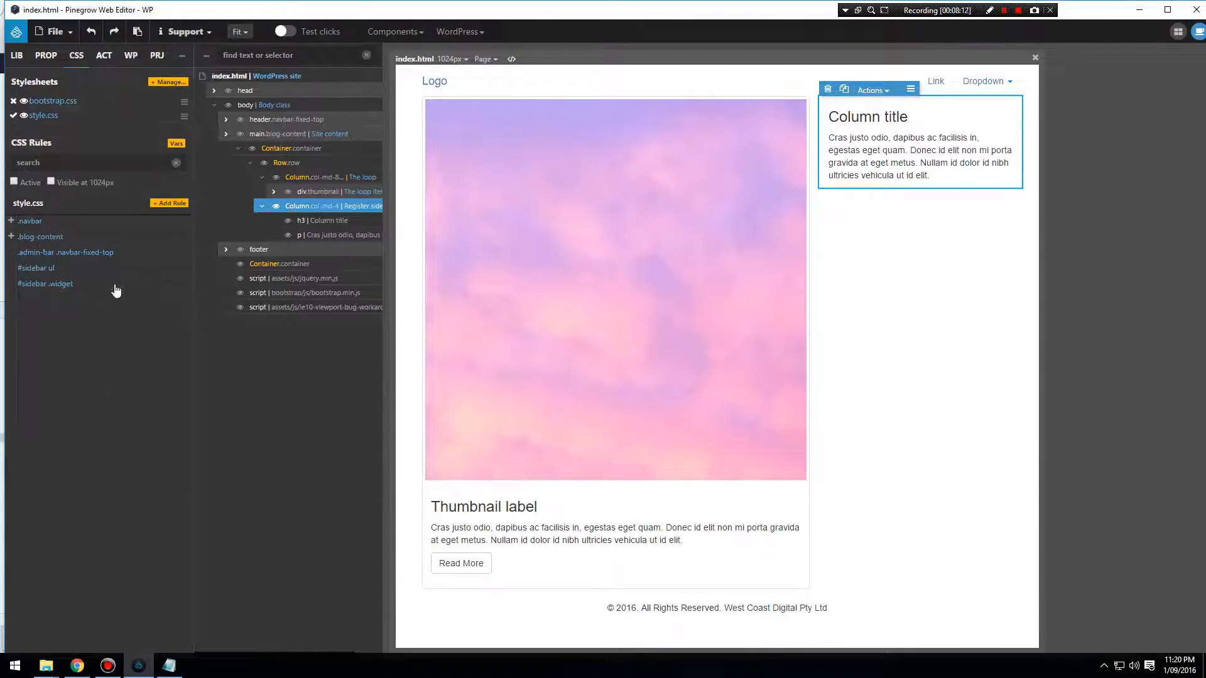
{"action": "left_click", "coordinate": [154, 285]}
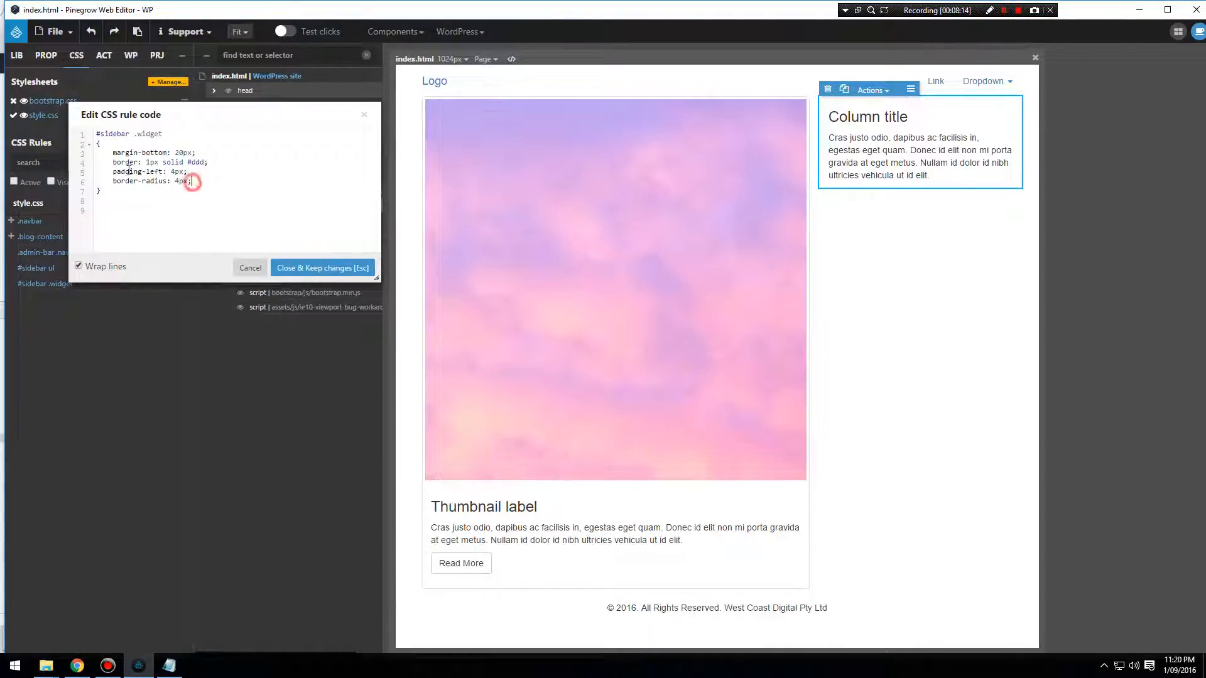
{"action": "left_click_drag", "start_coordinate": [192, 182], "coordinate": [110, 171]}
{"action": "left_click", "coordinate": [322, 268]}
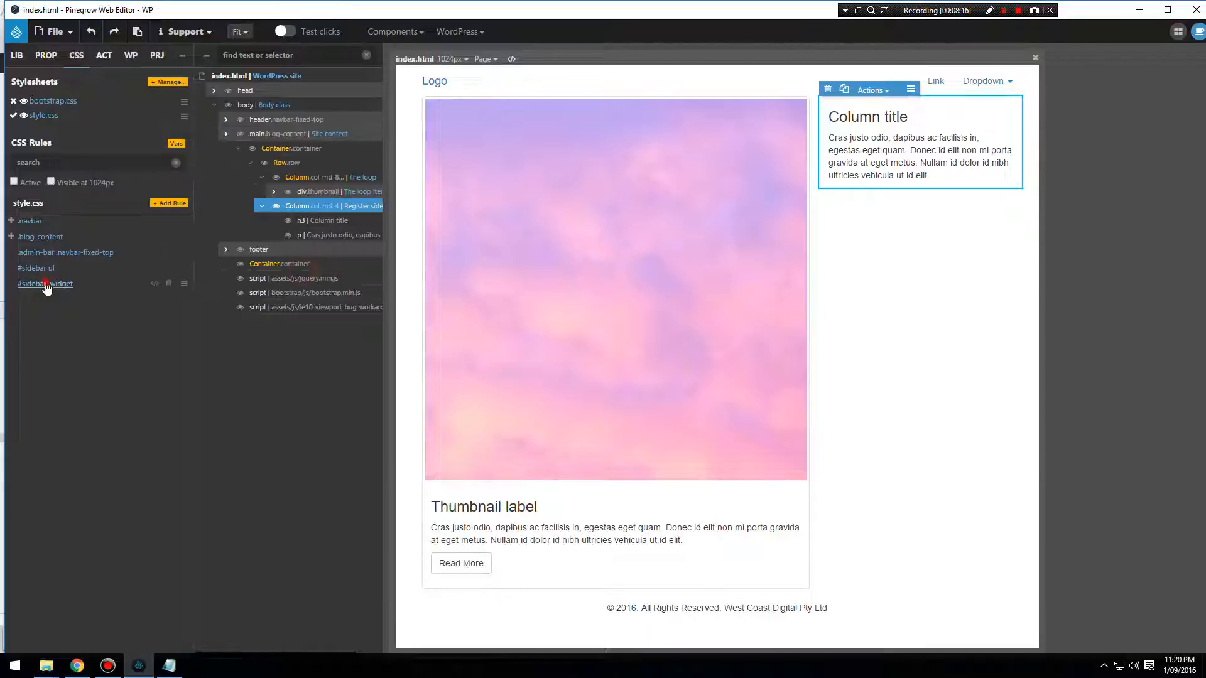
Set the #sidebar .widget rule's right, top and bottom padding to 4px.
{"action": "left_click", "coordinate": [44, 284]}
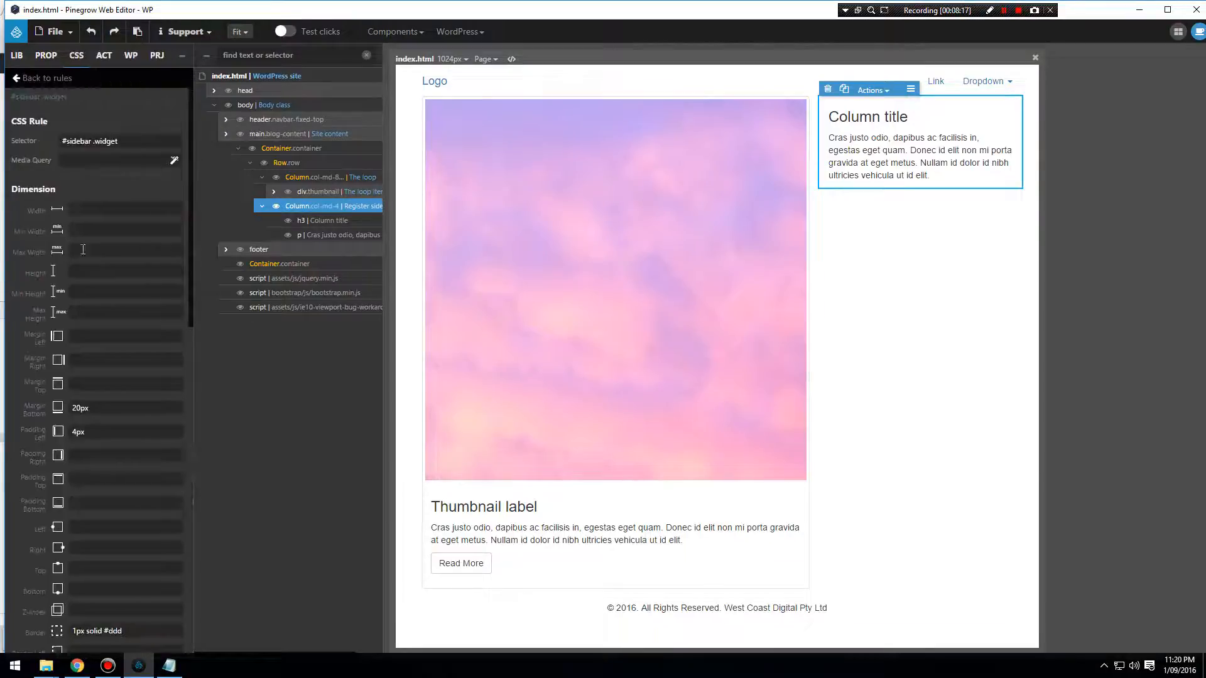
{"action": "left_click", "coordinate": [159, 461]}
{"action": "type", "text": "4"}
{"action": "type", "text": "4px"}
Save index.html with the widget rule's completed padding.
{"action": "left_click", "coordinate": [55, 32]}
{"action": "left_click", "coordinate": [63, 184]}
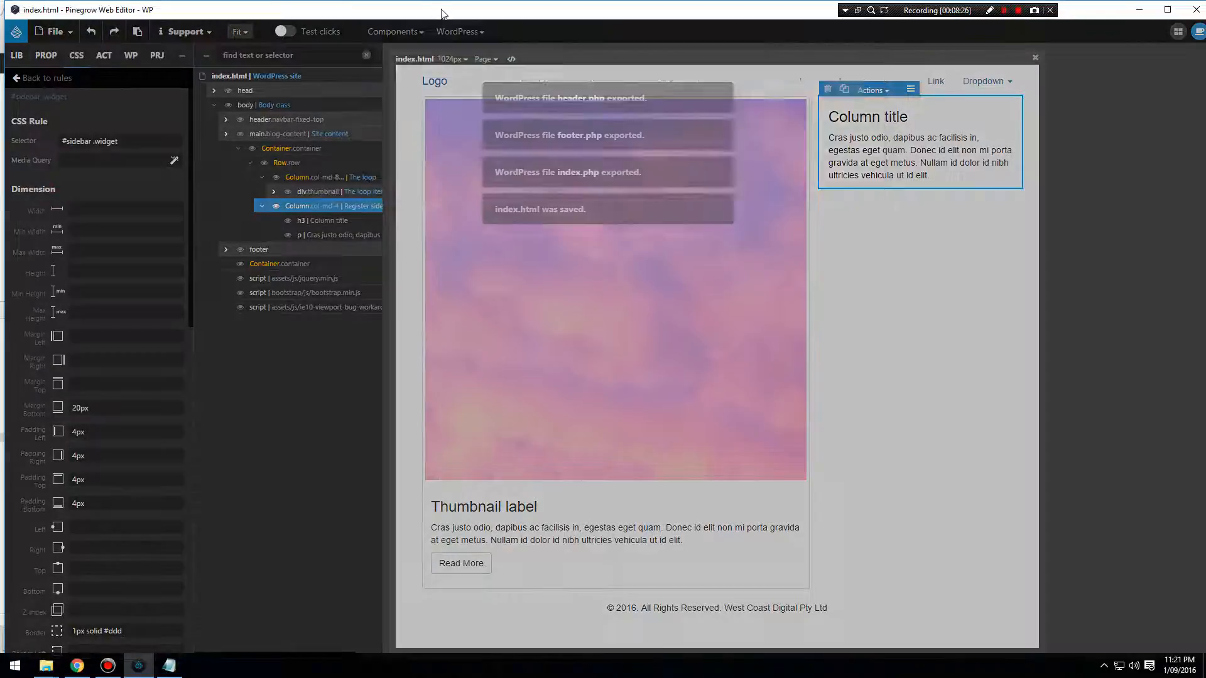
{"action": "left_click", "coordinate": [861, 194]}
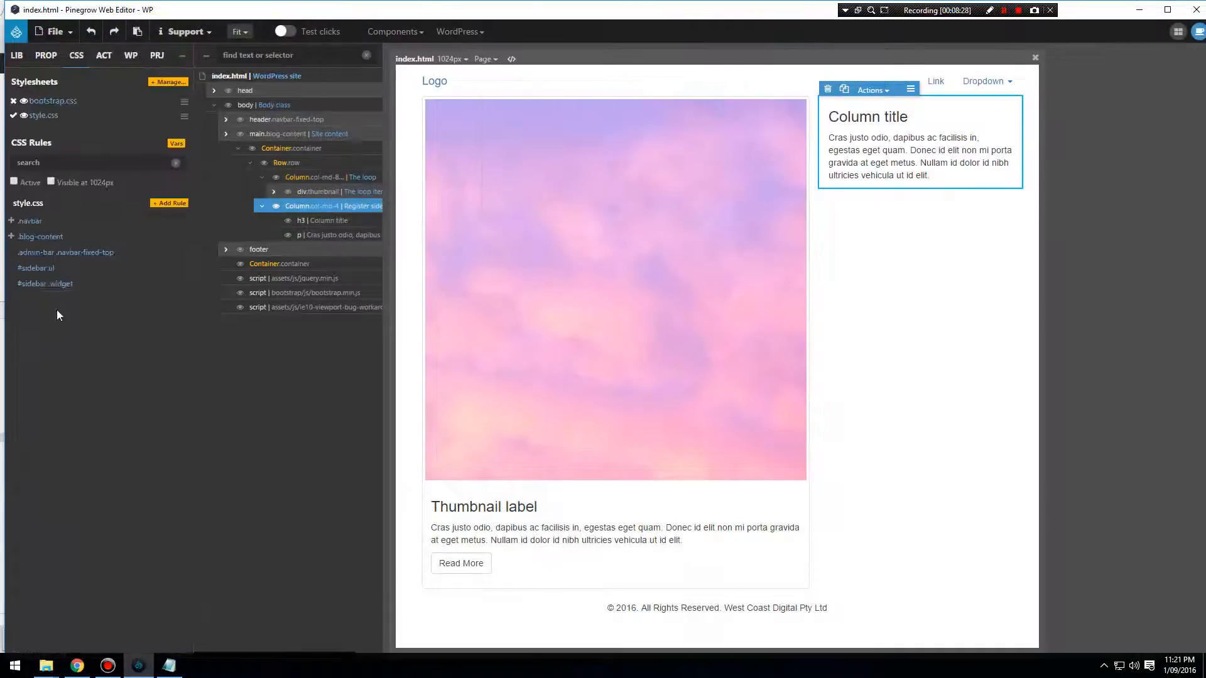
Review the padding declaration in the #sidebar .widget rule's code, discard a partial extra declaration below it, and close the code editor.
{"action": "left_click", "coordinate": [156, 284]}
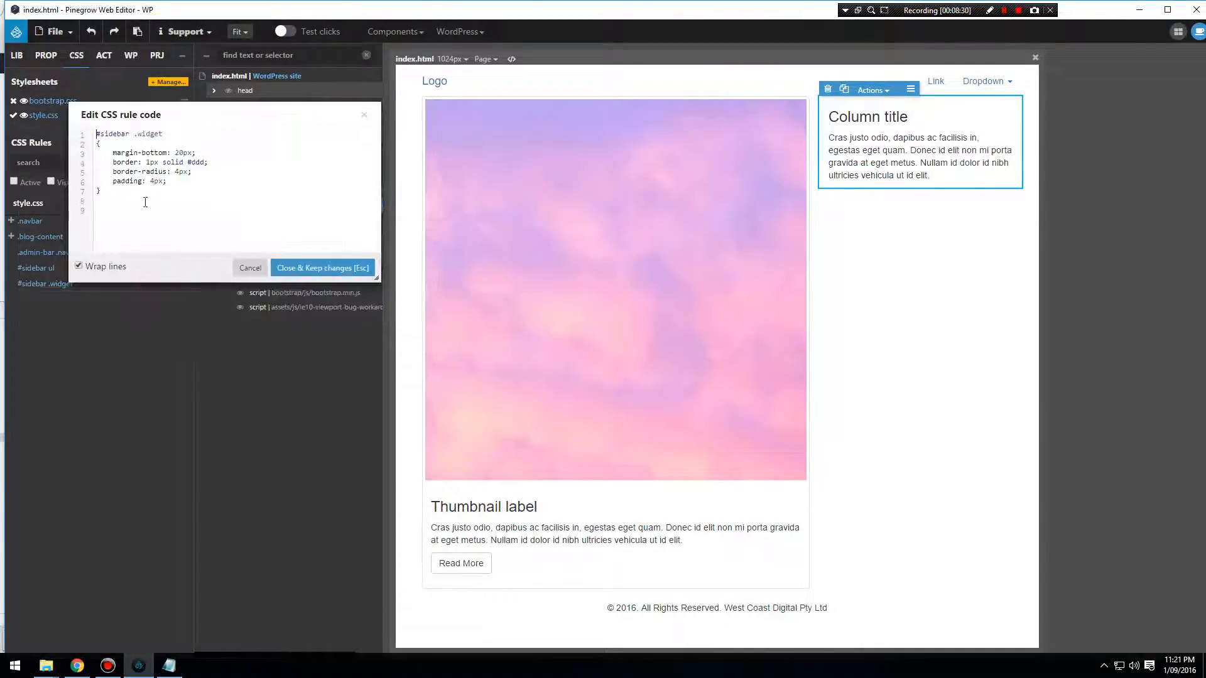
{"action": "mouse_move", "coordinate": [104, 181]}
{"action": "left_mouse_down"}
{"action": "mouse_move", "coordinate": [189, 186]}
{"action": "mouse_move", "coordinate": [114, 182]}
{"action": "left_mouse_up"}
{"action": "left_click", "coordinate": [190, 186]}
{"action": "left_click", "coordinate": [212, 181]}
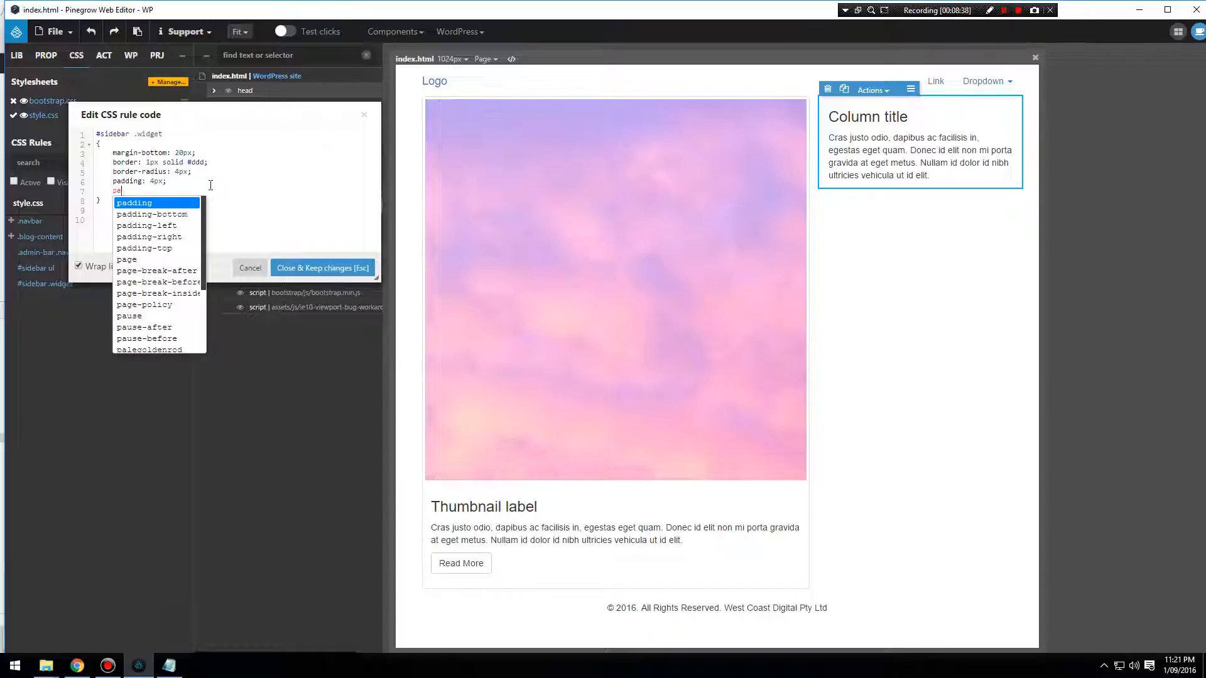
{"action": "key", "text": "BackSpace"}
{"action": "key", "text": "BackSpace"}
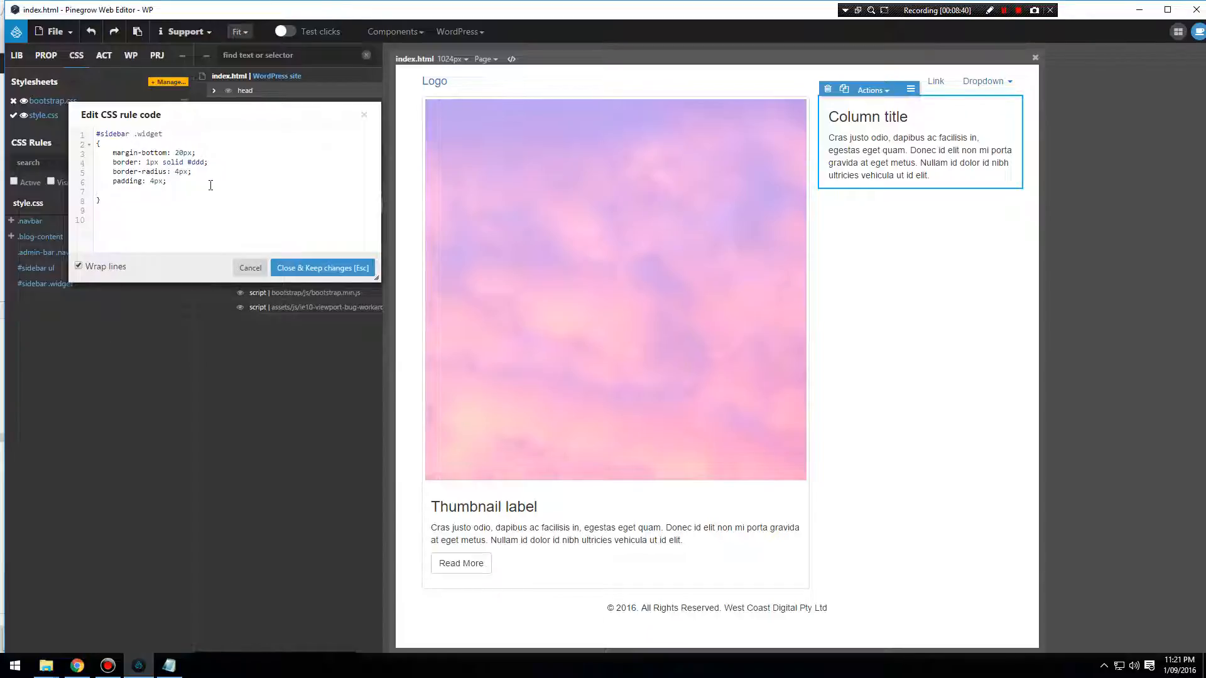
{"action": "left_click", "coordinate": [323, 268]}
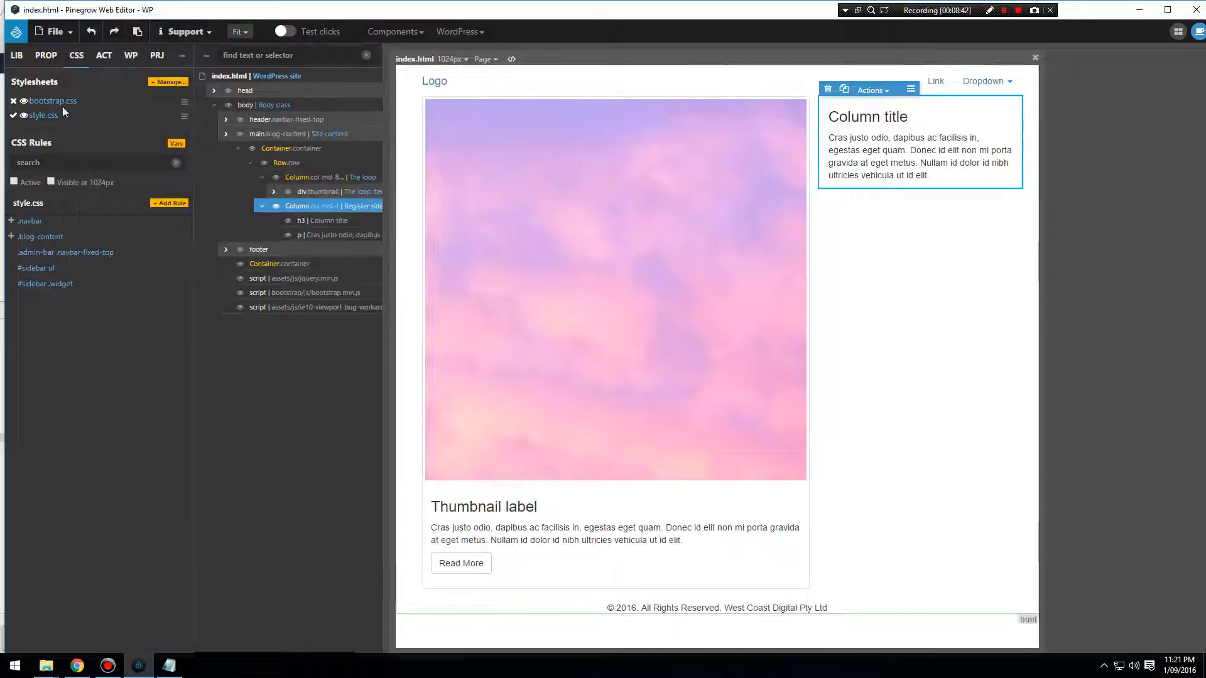
Save index.html, dismiss the backup notice and export the WordPress theme with the widget styling.
{"action": "left_click", "coordinate": [56, 31]}
{"action": "left_click", "coordinate": [57, 182]}
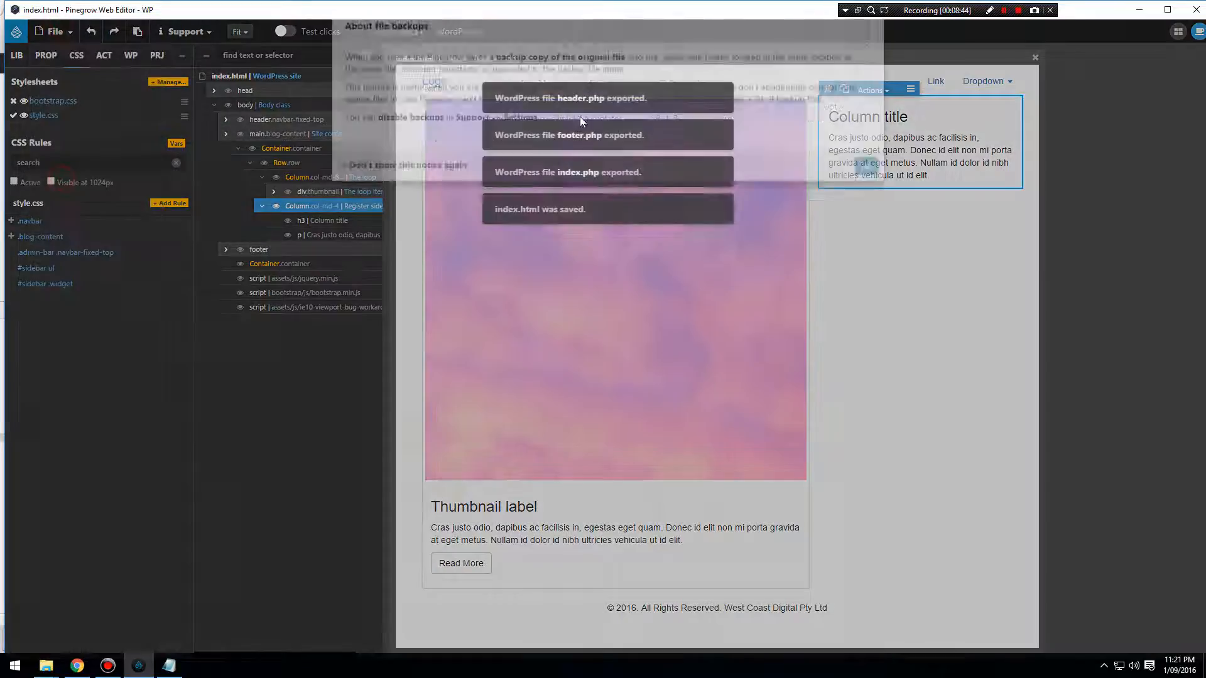
{"action": "left_click", "coordinate": [865, 193]}
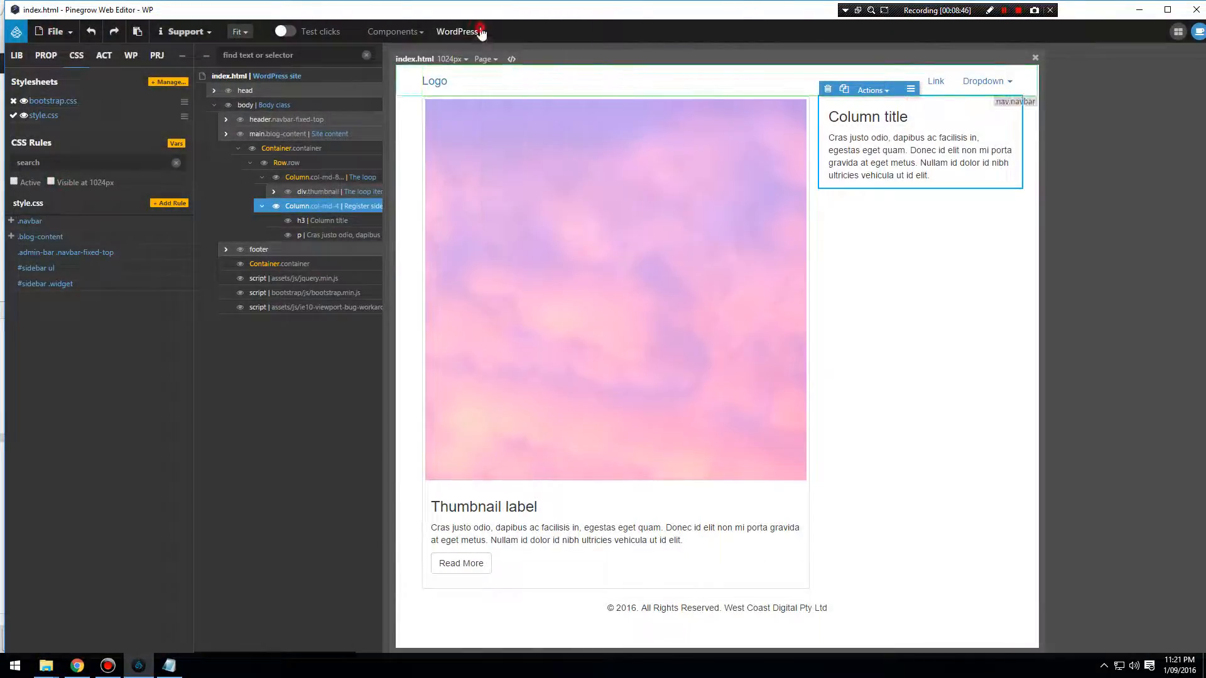
{"action": "left_click", "coordinate": [458, 32]}
{"action": "left_click", "coordinate": [484, 51]}
Switch to Chrome, reload the site, examine the padding and borders of the sidebar widgets, and close the developer tools.
{"action": "left_click", "coordinate": [74, 666]}
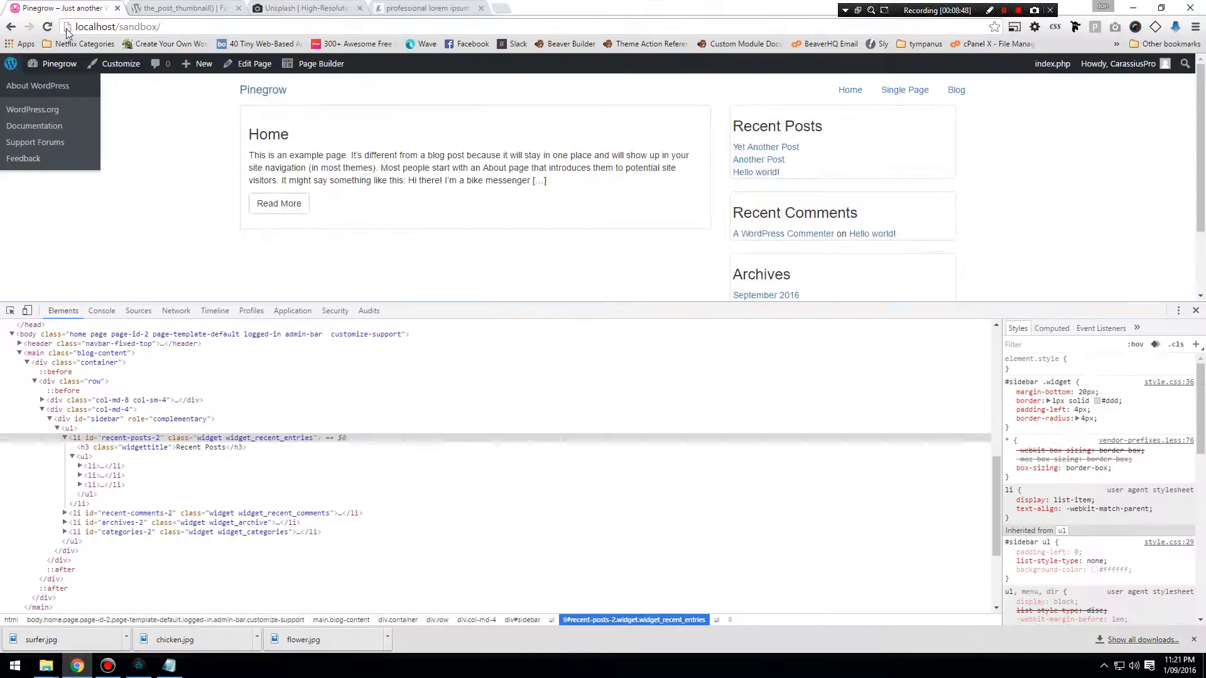
{"action": "left_click", "coordinate": [48, 27]}
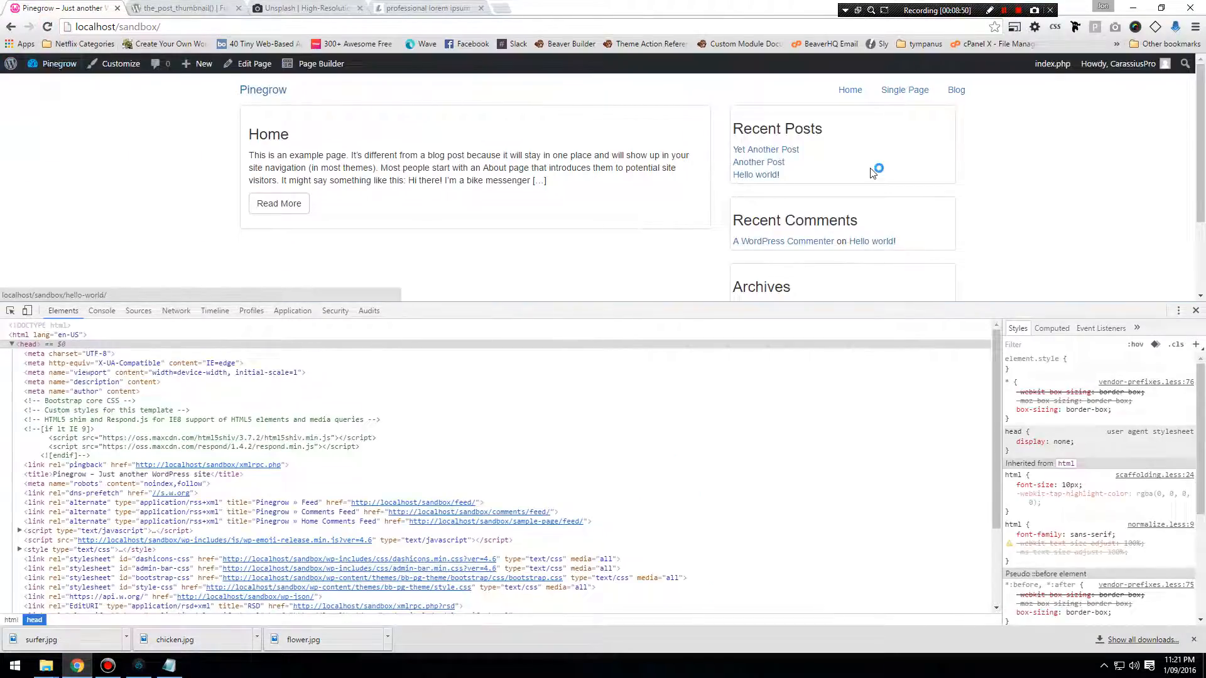
{"action": "scroll", "coordinate": [820, 194], "scroll_direction": "down", "scroll_amount": 3}
{"action": "scroll", "coordinate": [820, 194], "scroll_direction": "up", "scroll_amount": 2}
{"action": "scroll", "coordinate": [819, 194], "scroll_direction": "down", "scroll_amount": 2}
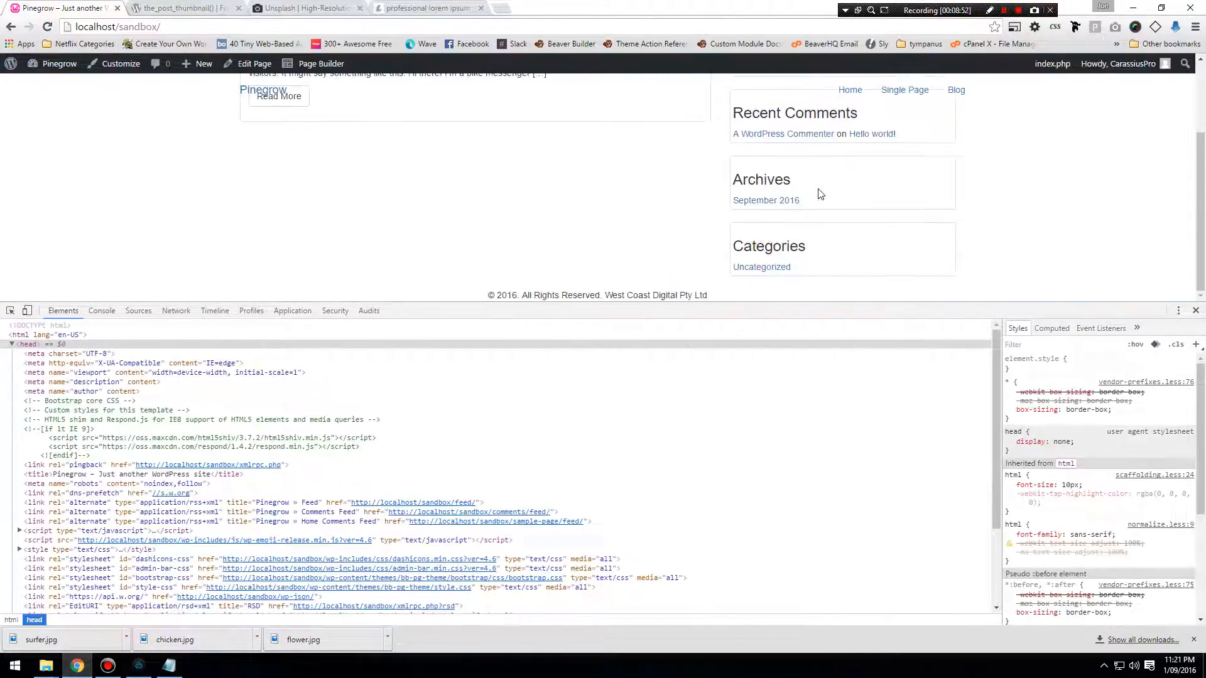
{"action": "scroll", "coordinate": [820, 194], "scroll_direction": "up", "scroll_amount": 2}
{"action": "scroll", "coordinate": [819, 195], "scroll_direction": "up", "scroll_amount": 1}
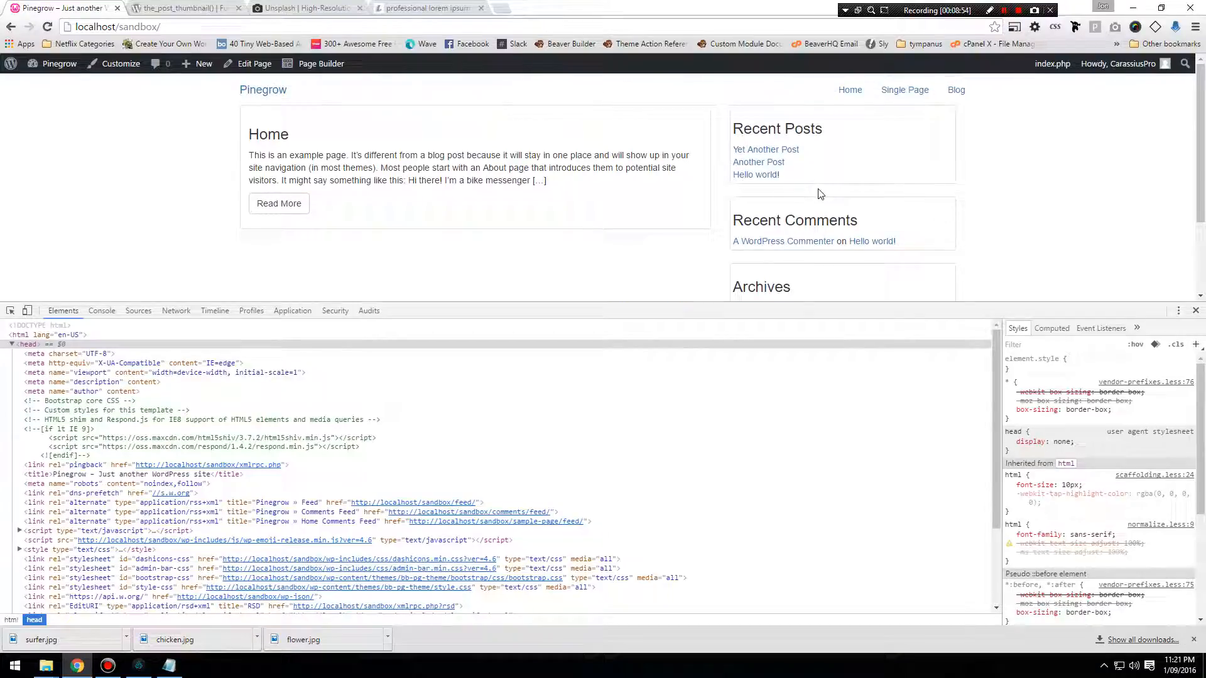
{"action": "scroll", "coordinate": [313, 178], "scroll_direction": "down", "scroll_amount": 2}
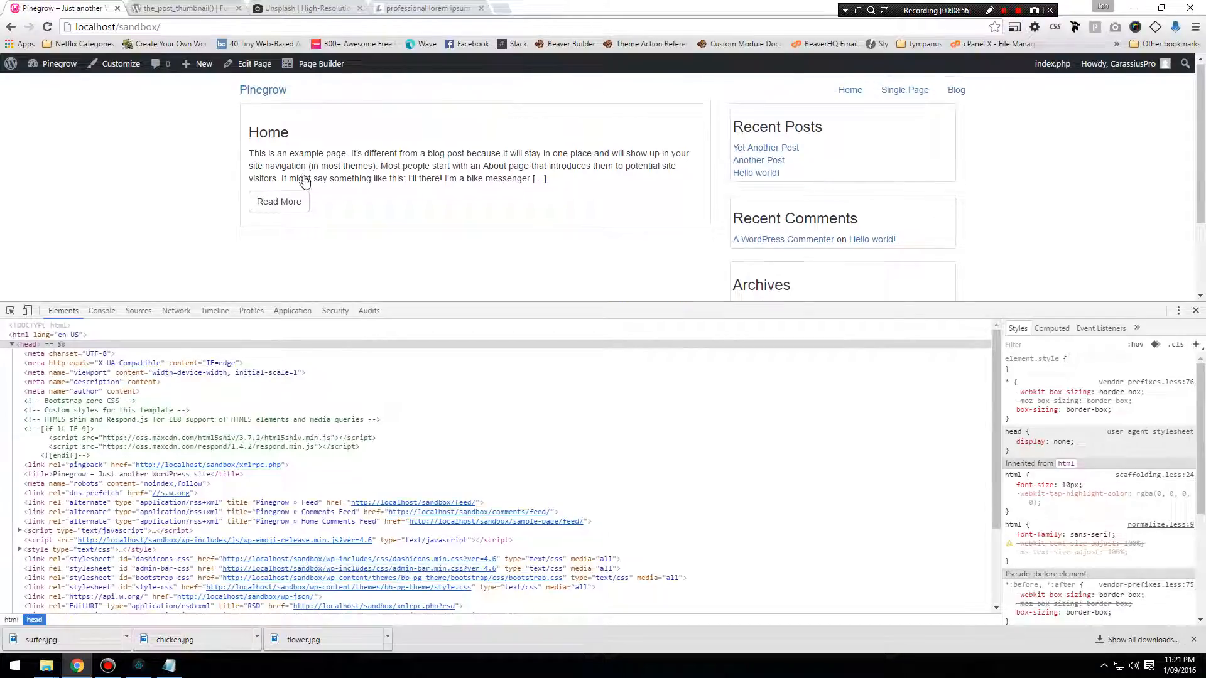
{"action": "scroll", "coordinate": [314, 178], "scroll_direction": "up", "scroll_amount": 2}
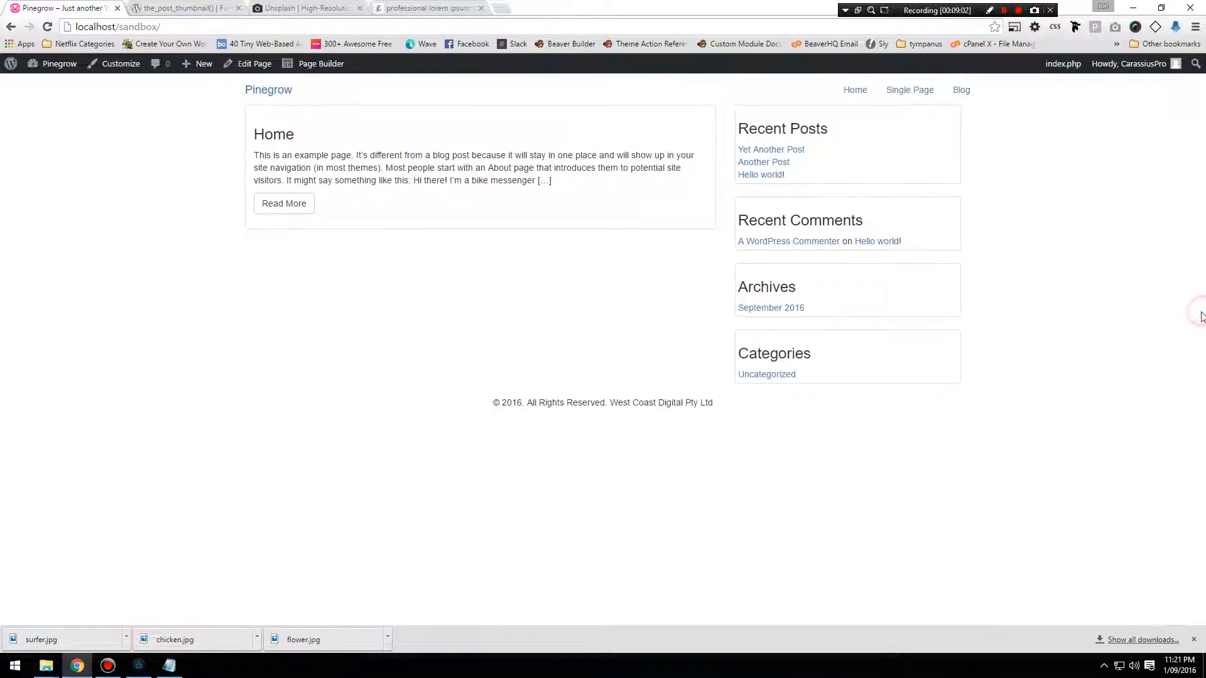
{"action": "left_click", "coordinate": [1196, 310]}
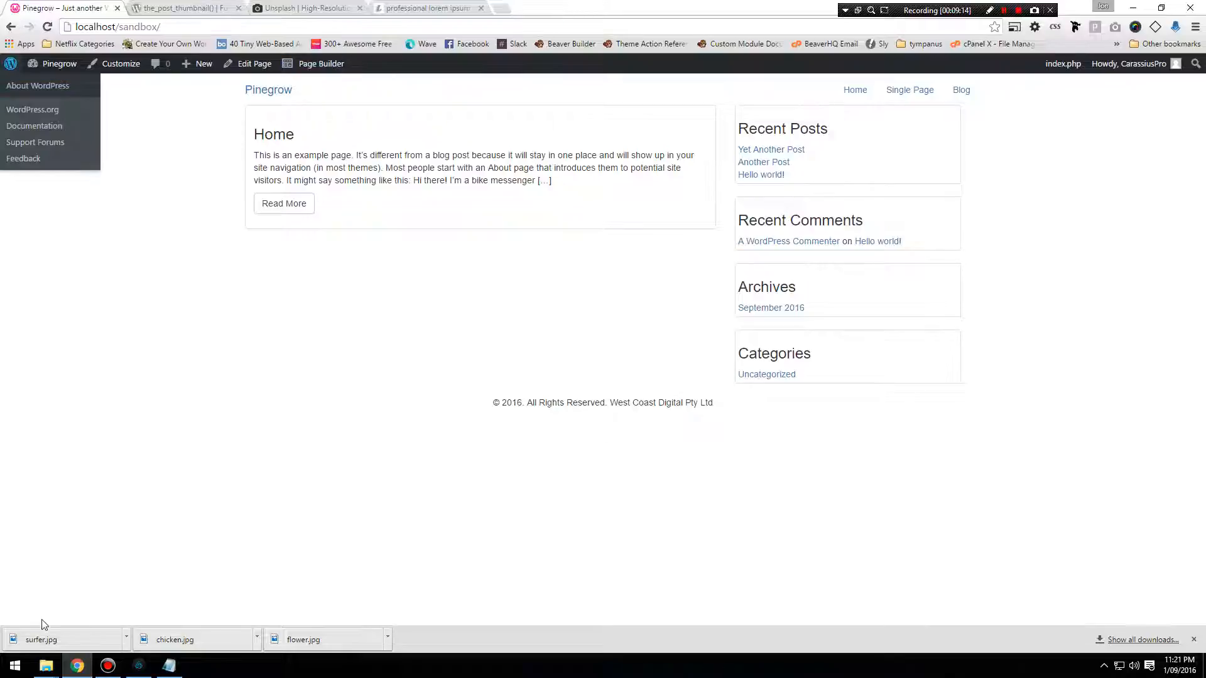
Switch to Pinegrow, delete the #sidebar .widget rule and review the #sidebar ul rule's properties.
{"action": "left_click", "coordinate": [139, 666]}
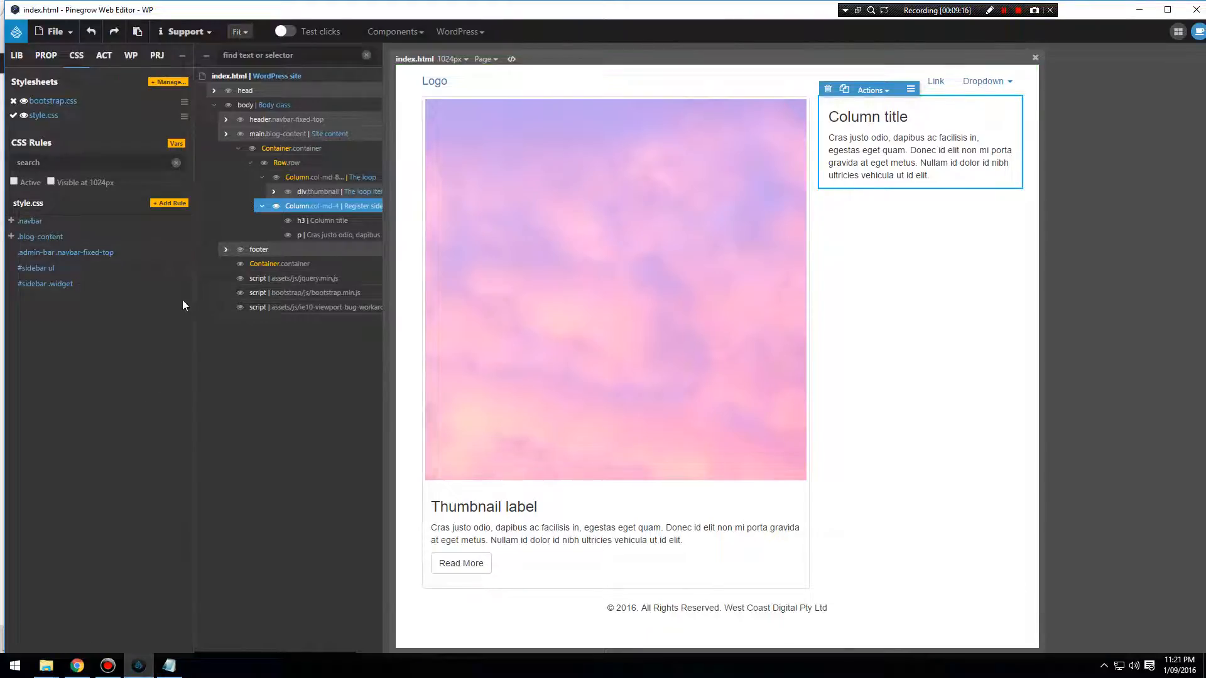
{"action": "left_click", "coordinate": [168, 286]}
{"action": "left_click", "coordinate": [38, 272]}
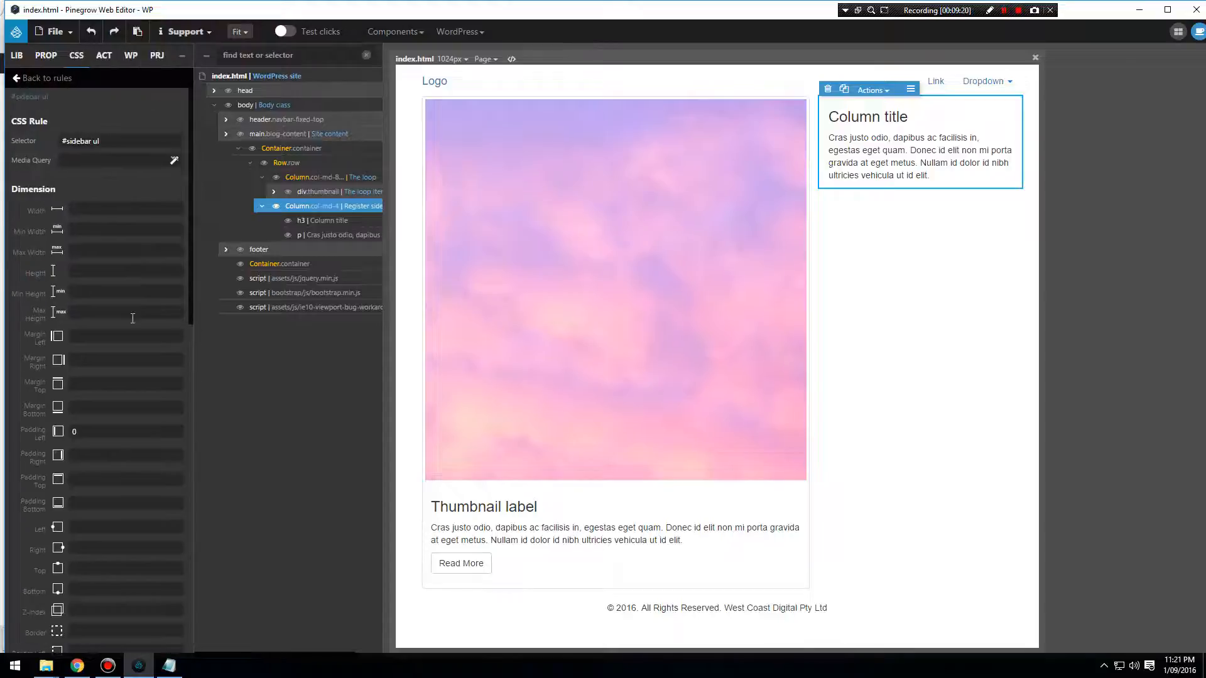
{"action": "scroll", "coordinate": [131, 358], "scroll_direction": "down", "scroll_amount": 3}
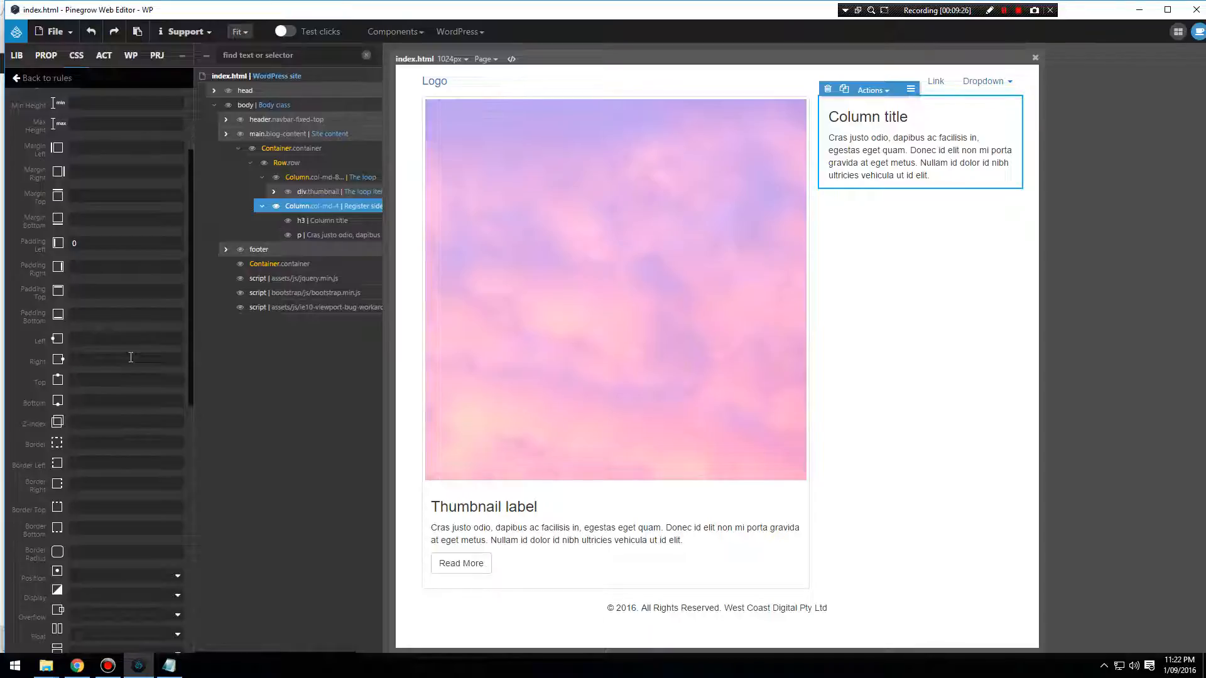
Switch to Chrome and inspect the sidebar's outer ul and its parent div#sidebar to see which element wraps all widgets.
{"action": "left_click", "coordinate": [78, 666]}
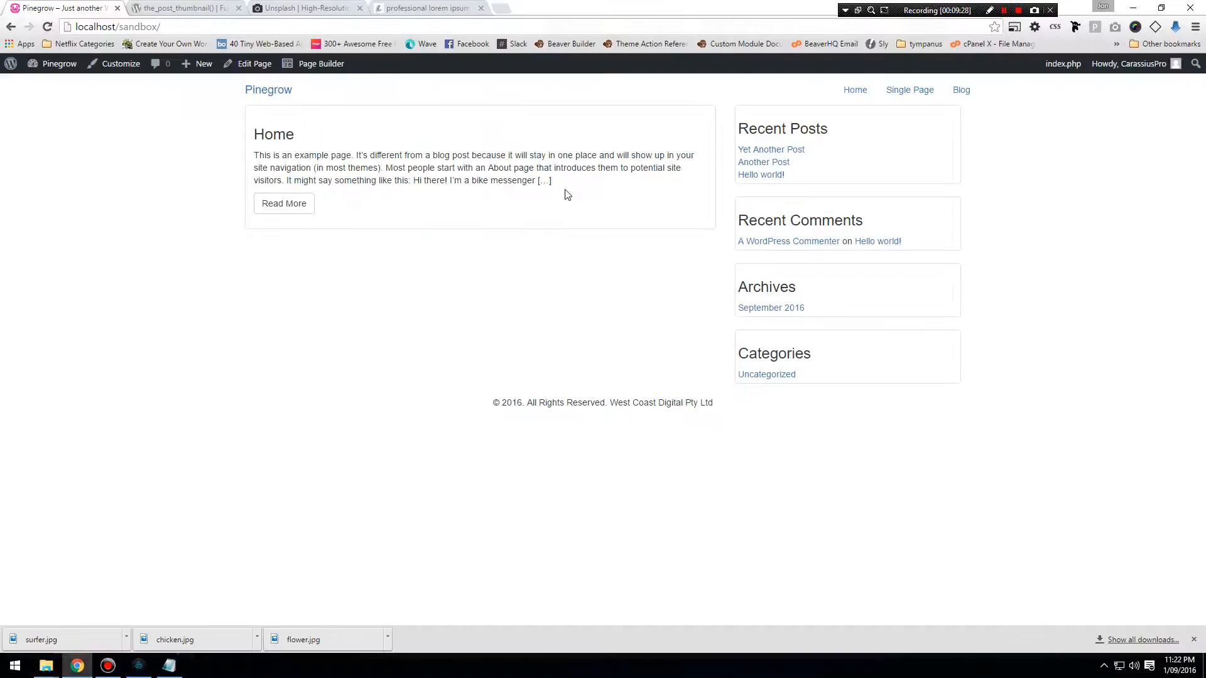
{"action": "right_click", "coordinate": [877, 154]}
{"action": "left_click", "coordinate": [912, 314]}
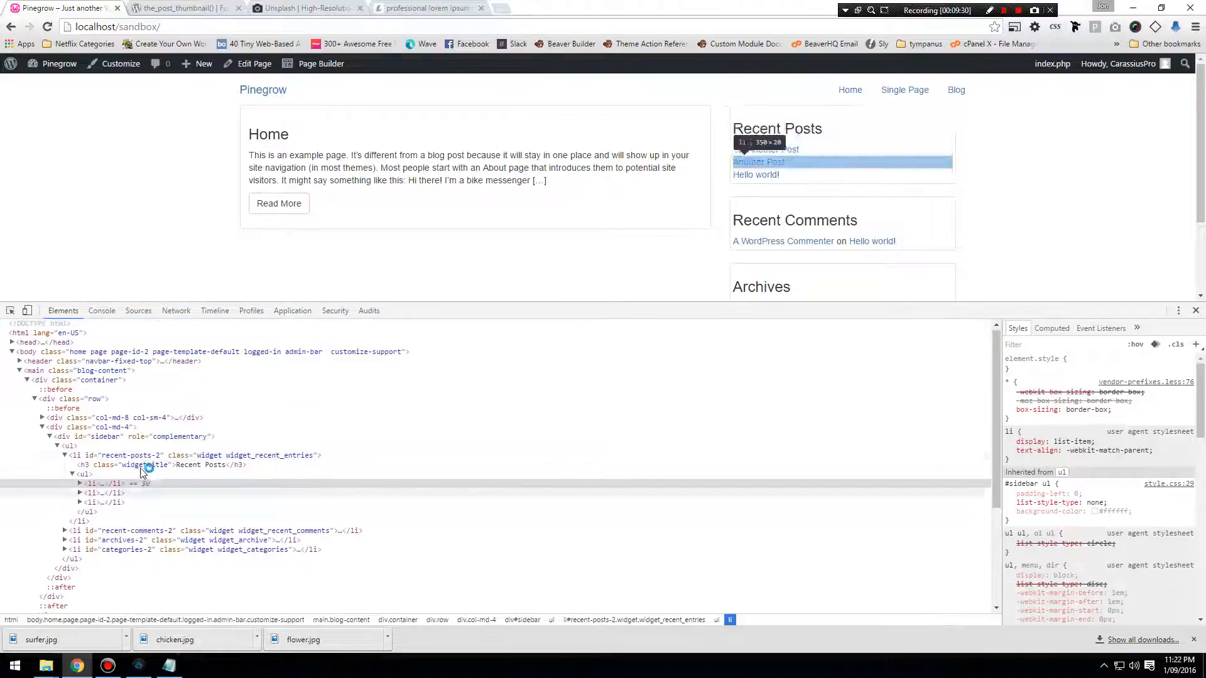
{"action": "left_click", "coordinate": [69, 446]}
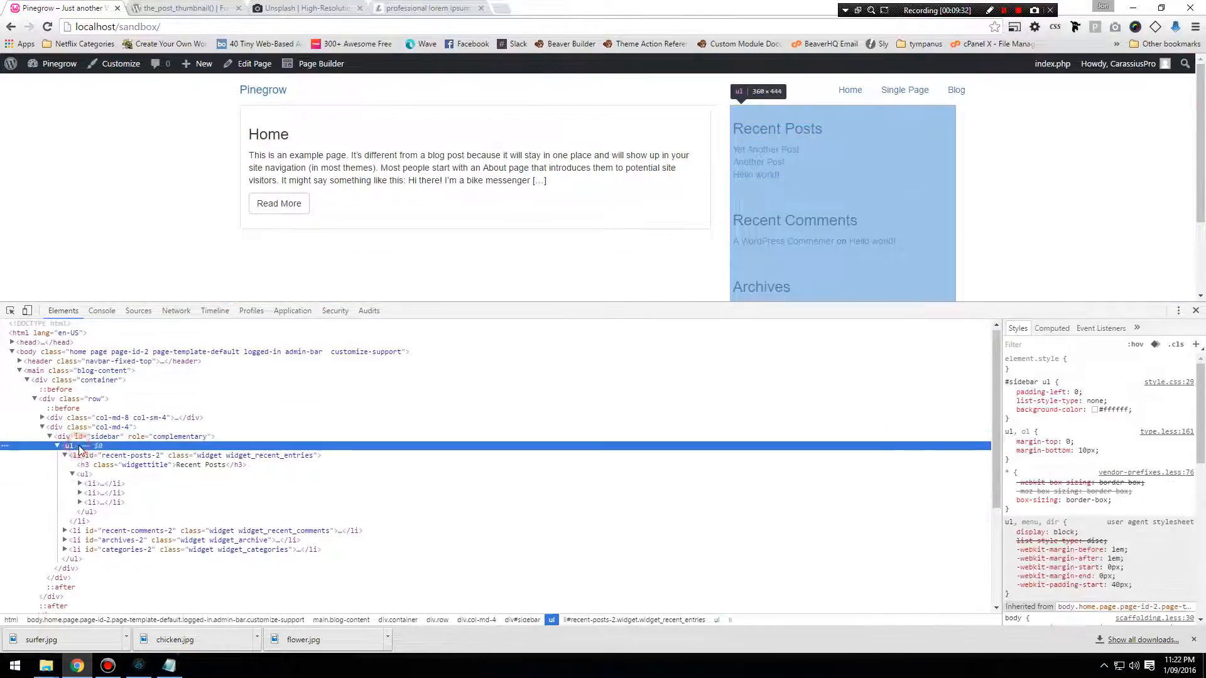
{"action": "left_click", "coordinate": [57, 446]}
{"action": "left_click", "coordinate": [97, 436]}
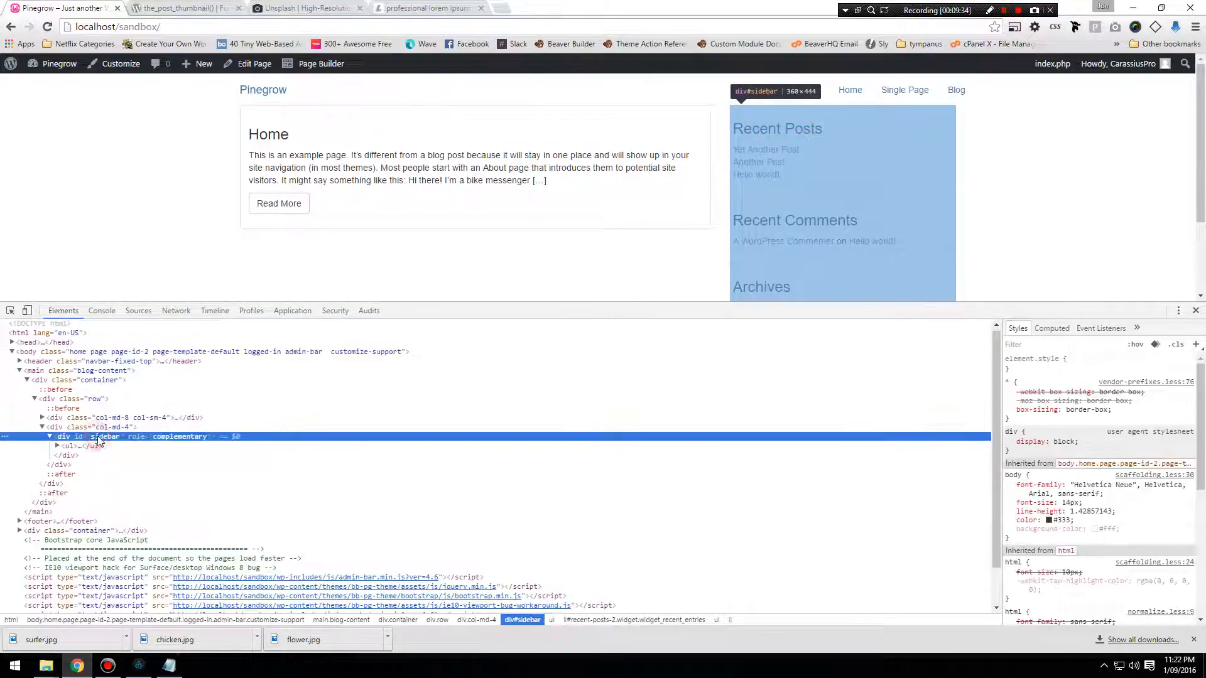
{"action": "left_click", "coordinate": [100, 446]}
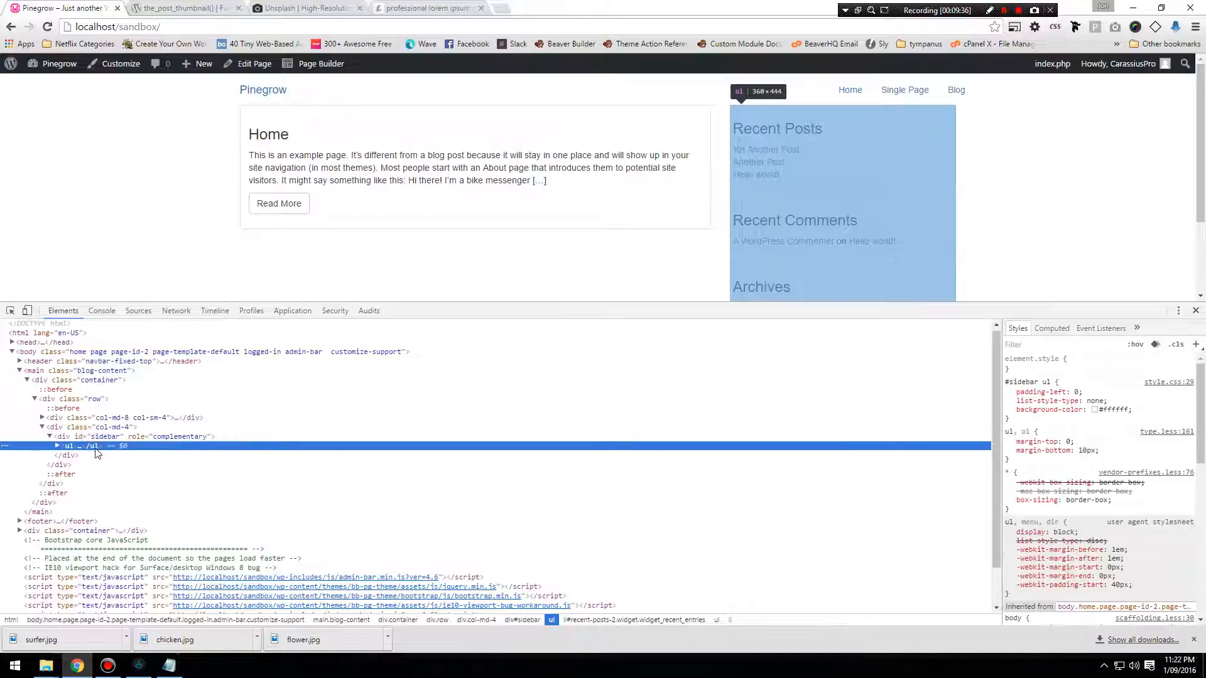
{"action": "left_click", "coordinate": [108, 437]}
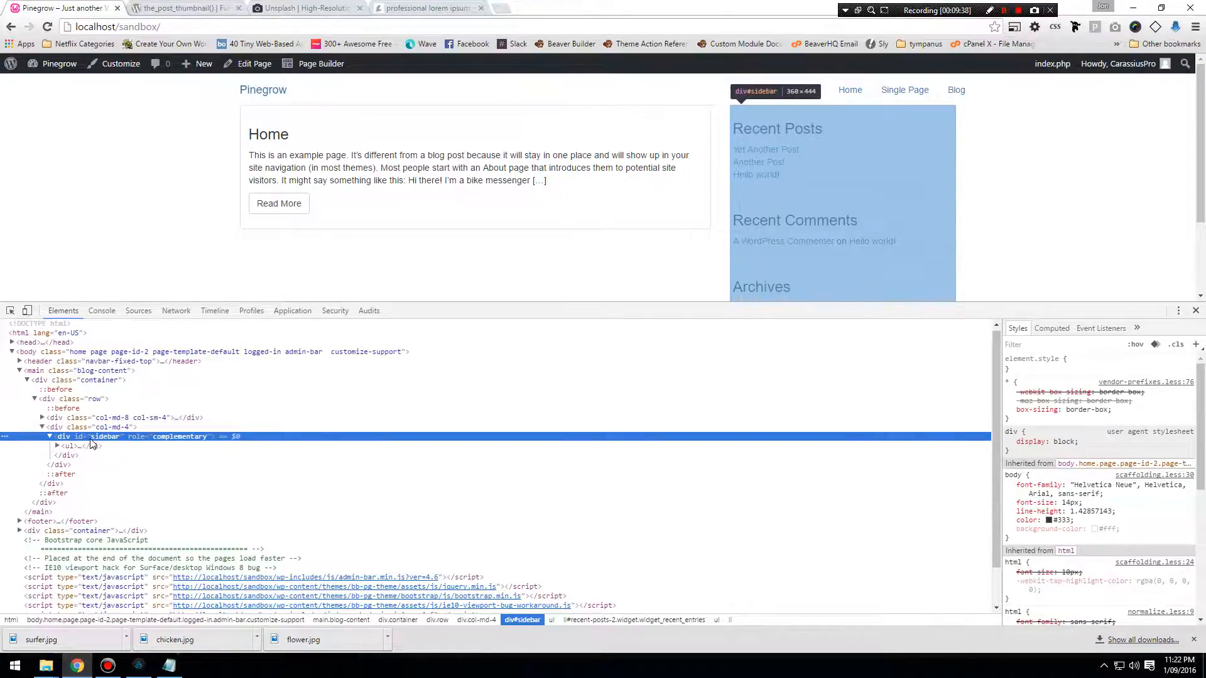
{"action": "scroll", "coordinate": [826, 250], "scroll_direction": "down", "scroll_amount": 2}
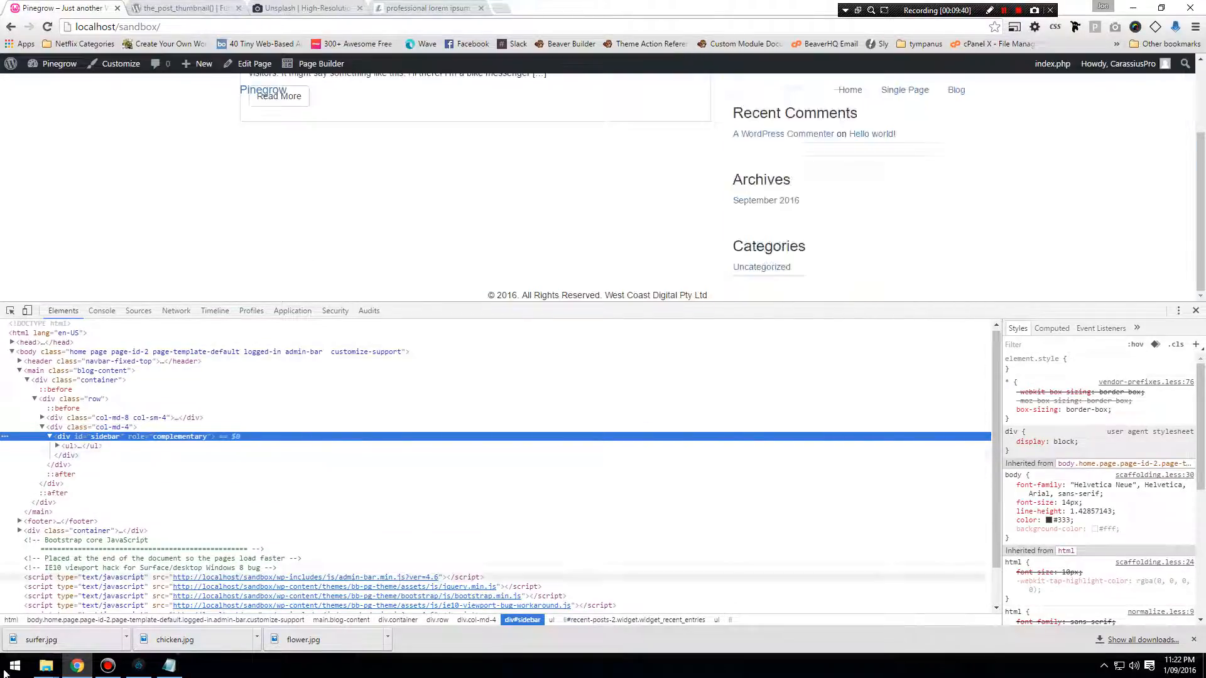
Switch to Pinegrow and add a new CSS rule with the selector #sidebar to style.css.
{"action": "left_click", "coordinate": [139, 666]}
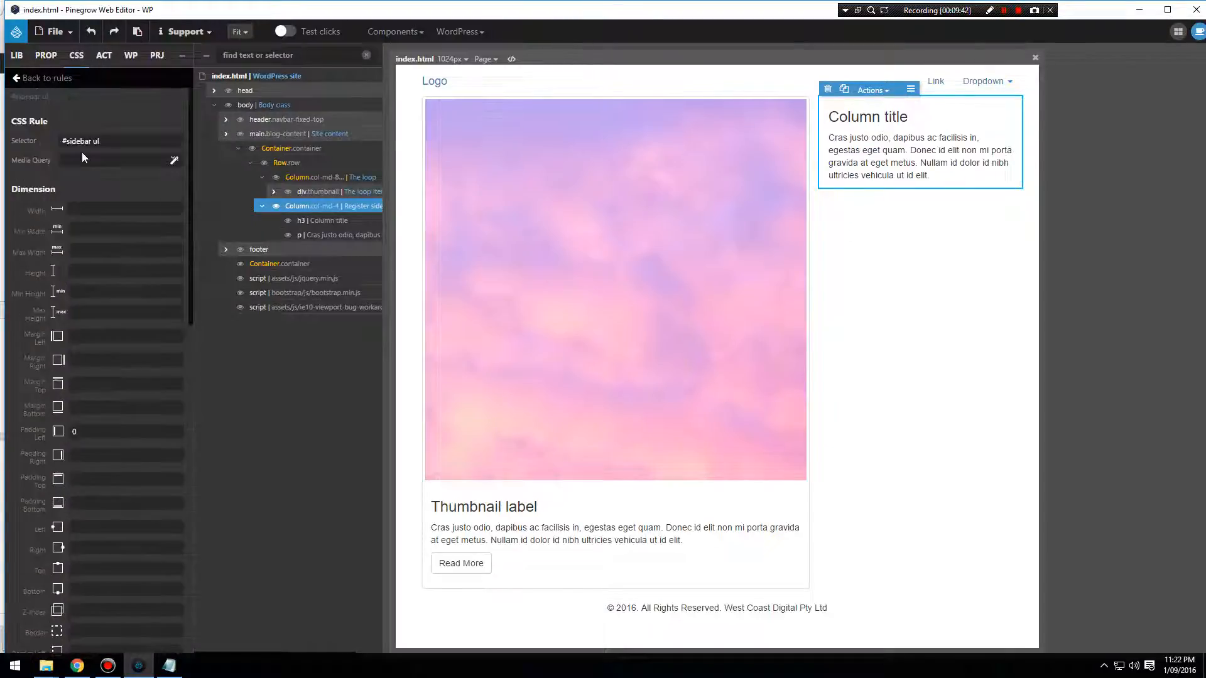
{"action": "left_click", "coordinate": [19, 78]}
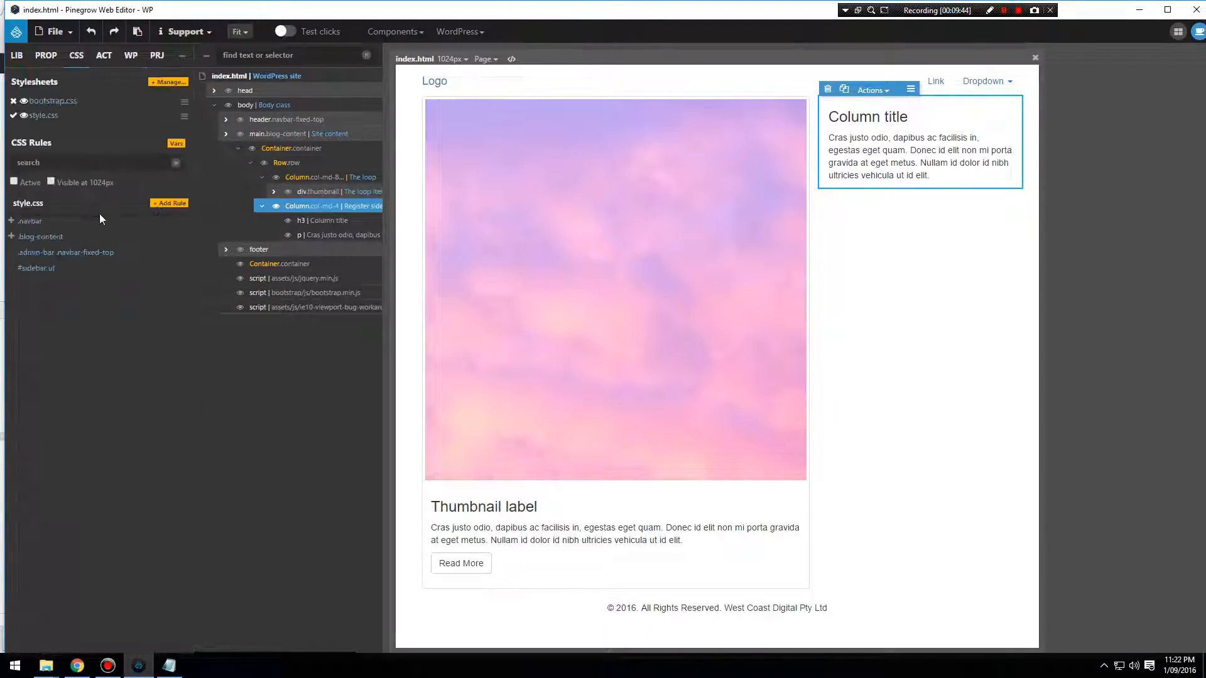
{"action": "left_click", "coordinate": [168, 203]}
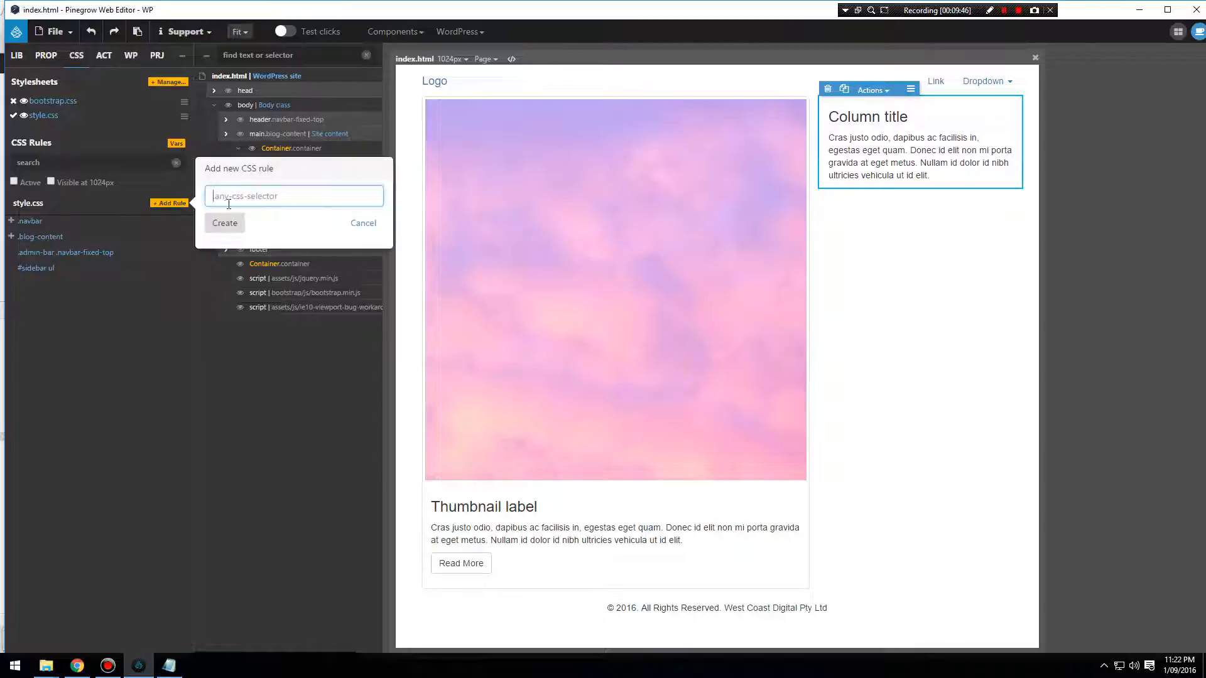
{"action": "type", "text": "#sidebar"}
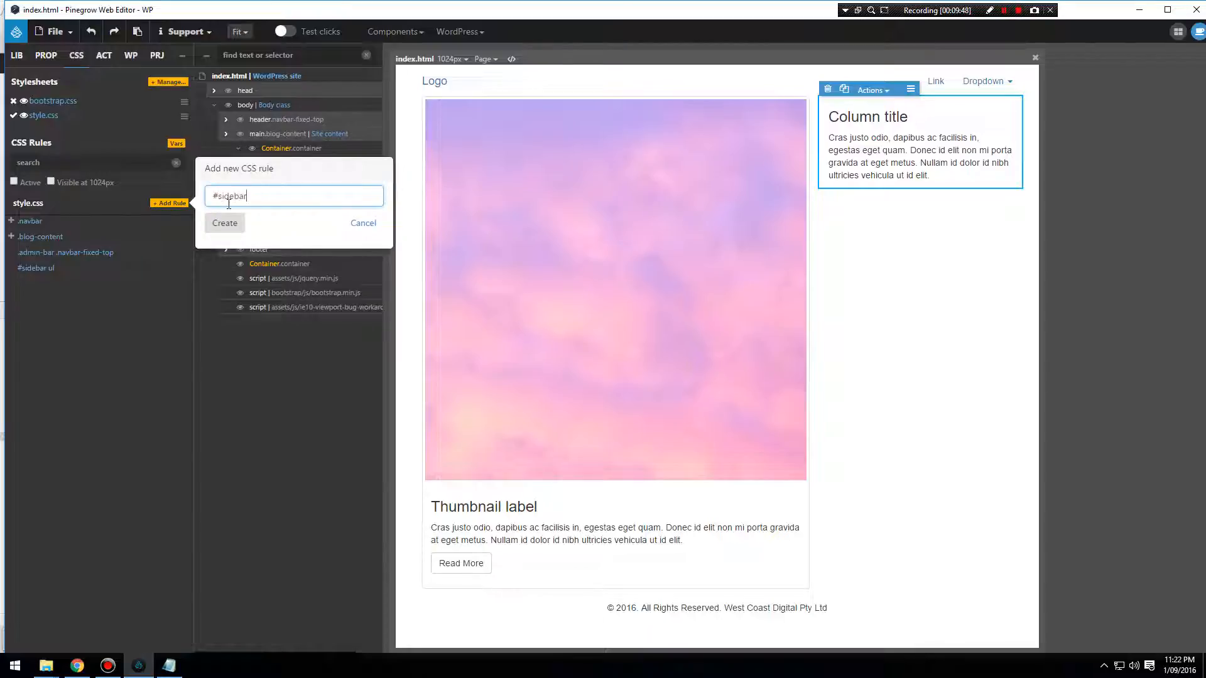
{"action": "left_click", "coordinate": [238, 224]}
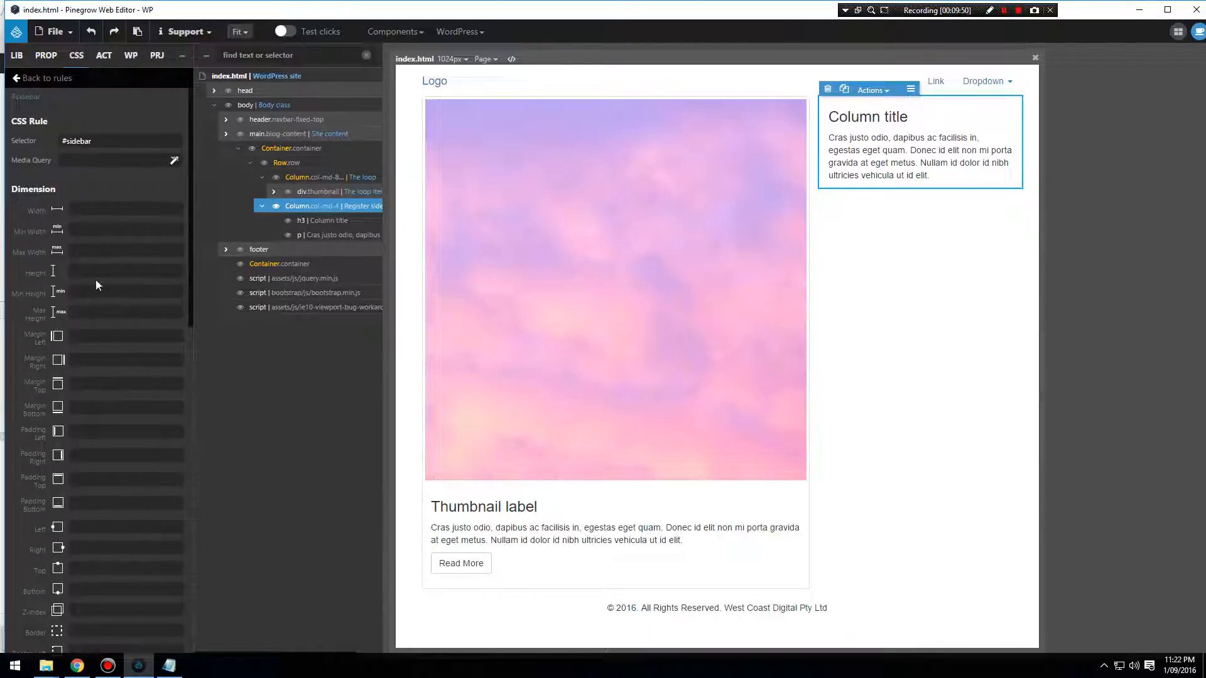
Set the #sidebar rule's padding to 4px on all four sides, its border to 1px solid #ddd and its border radius to 4px.
{"action": "scroll", "coordinate": [99, 325], "scroll_direction": "down", "scroll_amount": 1}
{"action": "scroll", "coordinate": [91, 350], "scroll_direction": "down", "scroll_amount": 1}
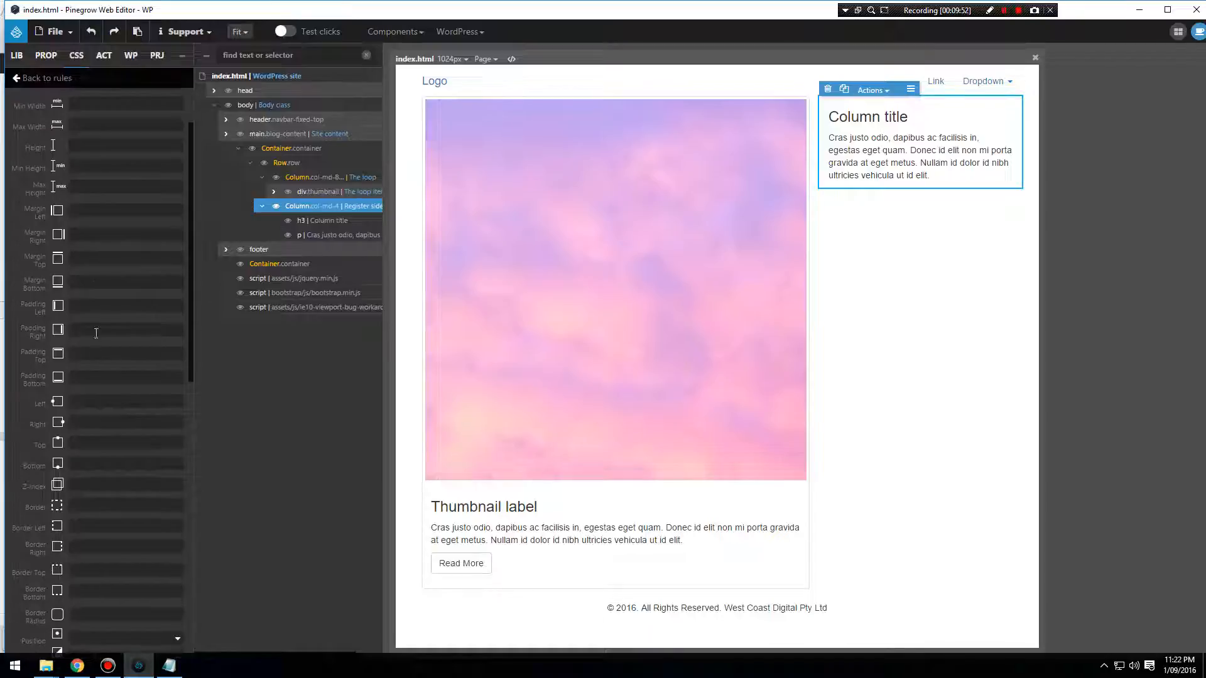
{"action": "left_click", "coordinate": [109, 307]}
{"action": "type", "text": "4"}
{"action": "scroll", "coordinate": [95, 440], "scroll_direction": "down", "scroll_amount": 3}
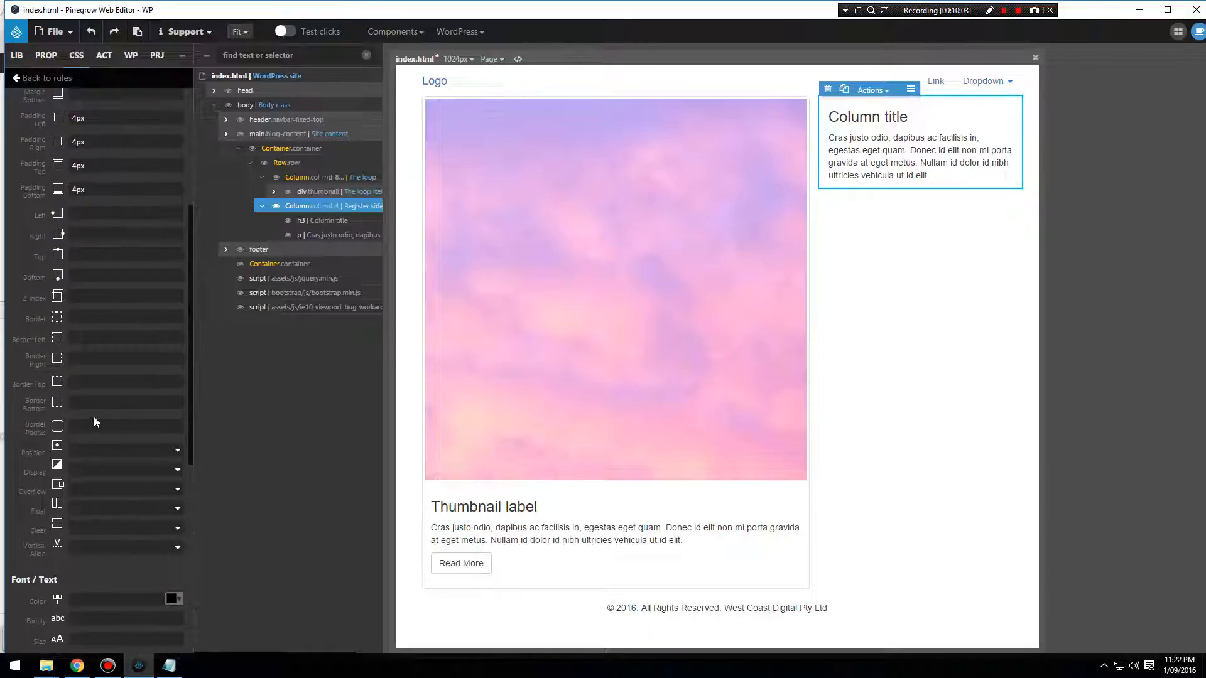
{"action": "left_click", "coordinate": [94, 313]}
Save index.html with the new #sidebar rule, dismiss the backup notice and export the theme.
{"action": "left_click", "coordinate": [54, 31]}
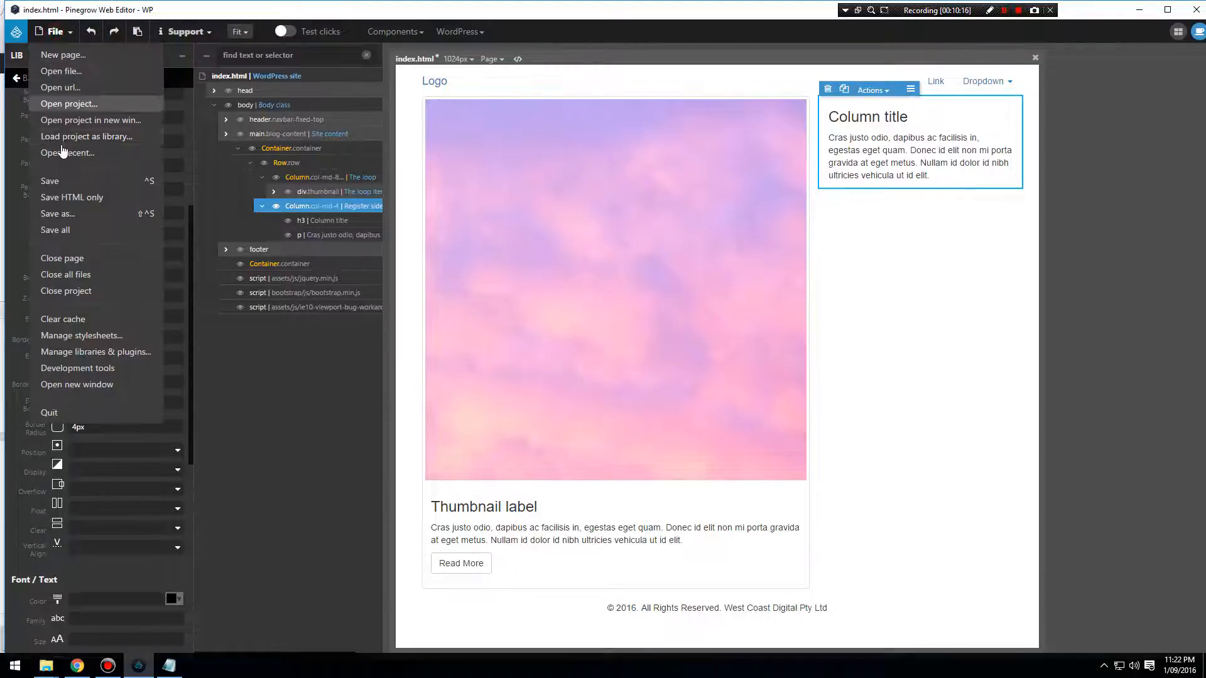
{"action": "left_click", "coordinate": [56, 180]}
{"action": "left_click", "coordinate": [866, 190]}
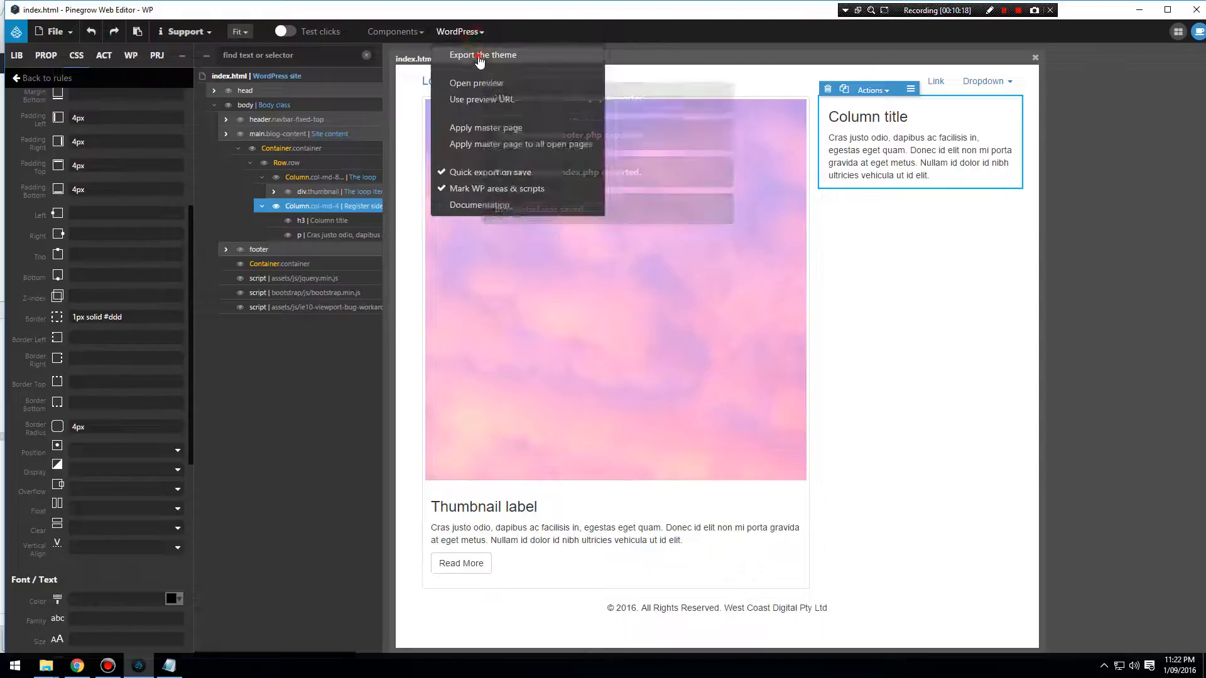
Switch to Chrome, reload the site, close the developer tools and check the sidebar's styling on the Home and Blog pages.
{"action": "left_click", "coordinate": [76, 666]}
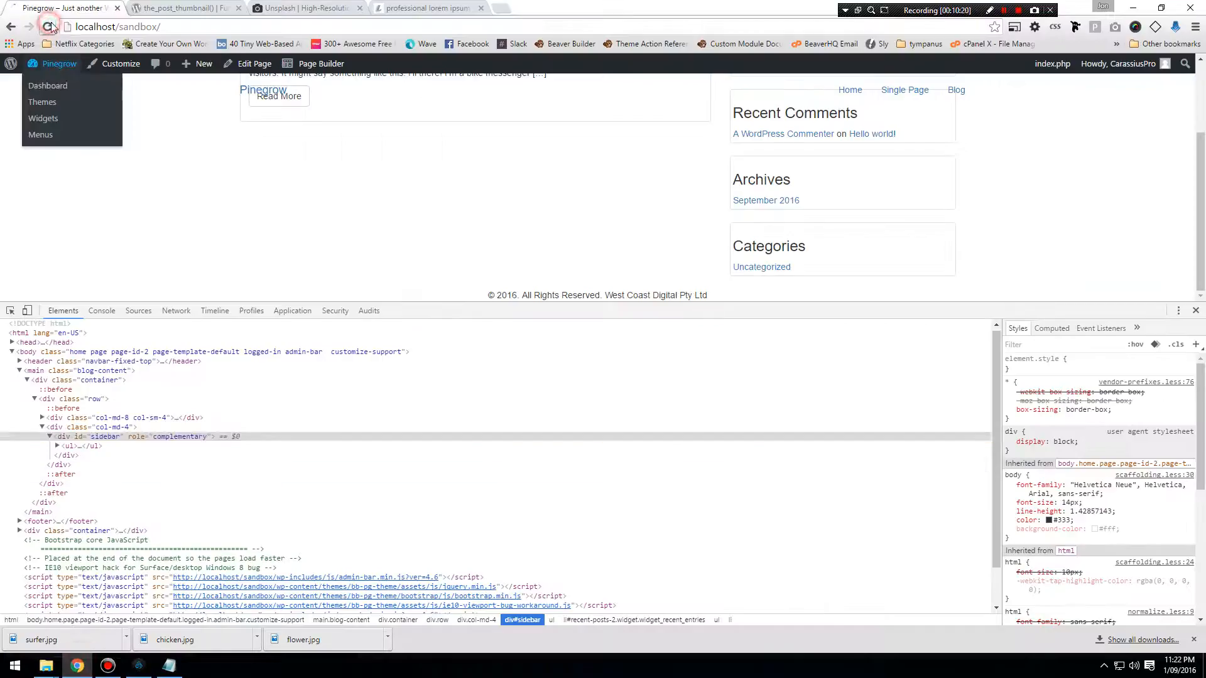
{"action": "left_click", "coordinate": [47, 26]}
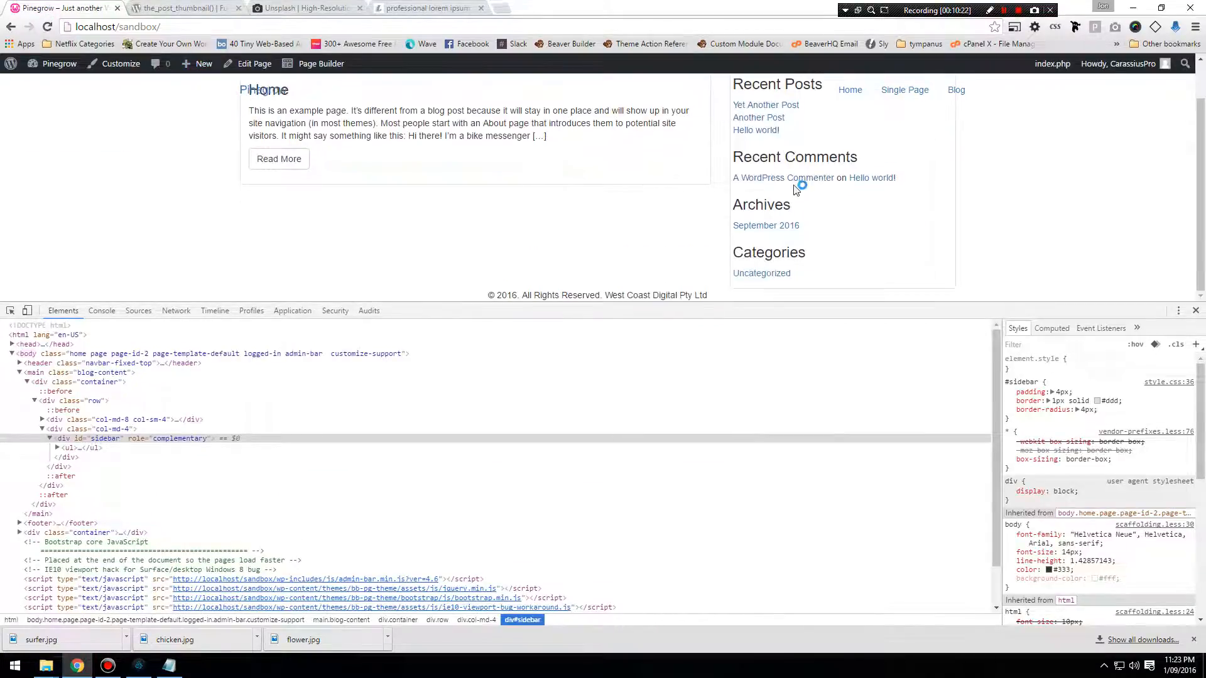
{"action": "left_click", "coordinate": [1197, 311]}
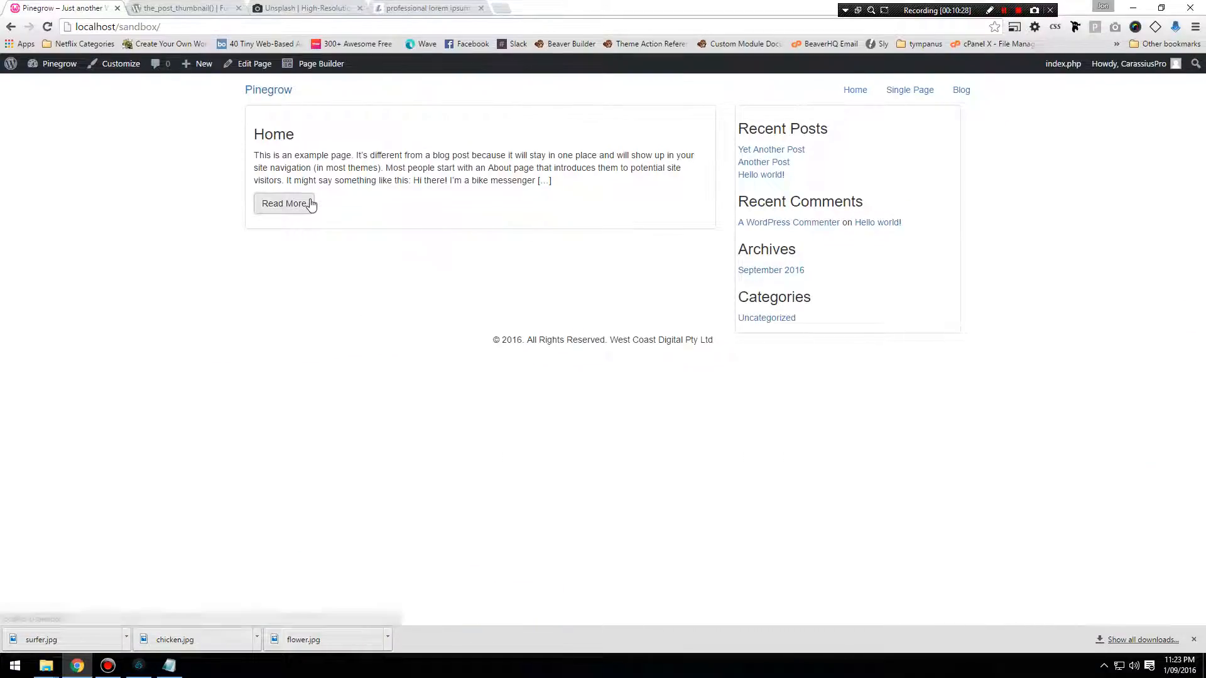
{"action": "left_click", "coordinate": [961, 89]}
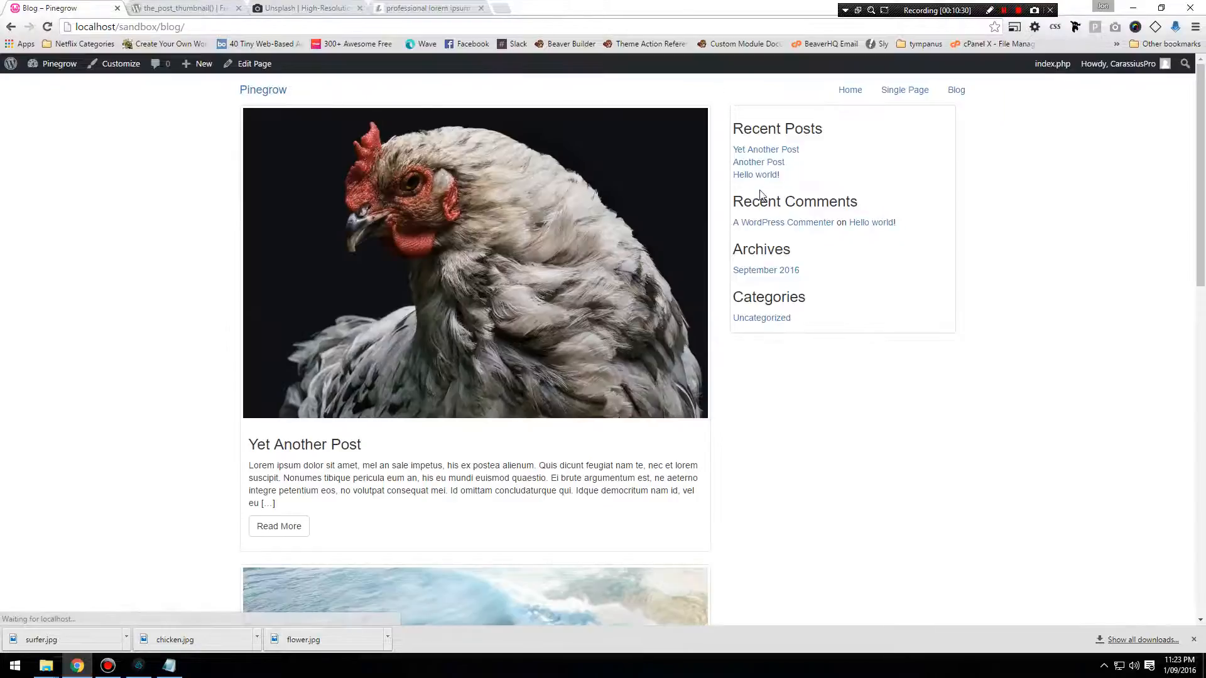
{"action": "scroll", "coordinate": [283, 340], "scroll_direction": "down", "scroll_amount": 15}
{"action": "scroll", "coordinate": [284, 338], "scroll_direction": "up", "scroll_amount": 14}
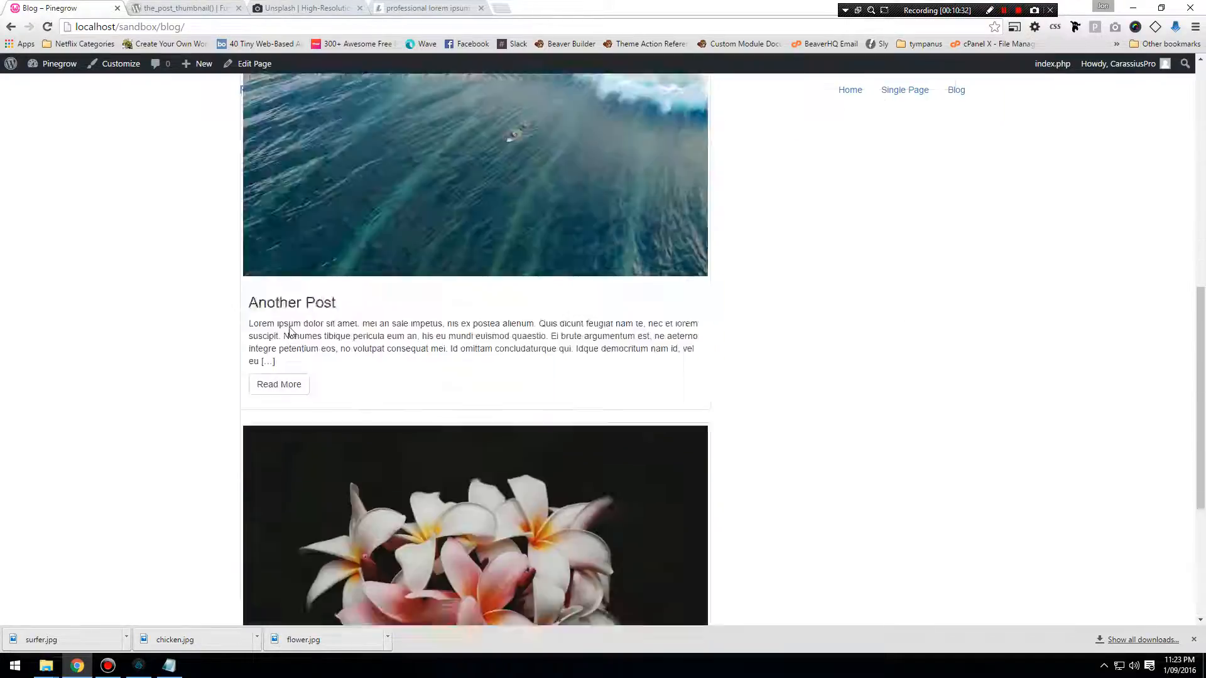